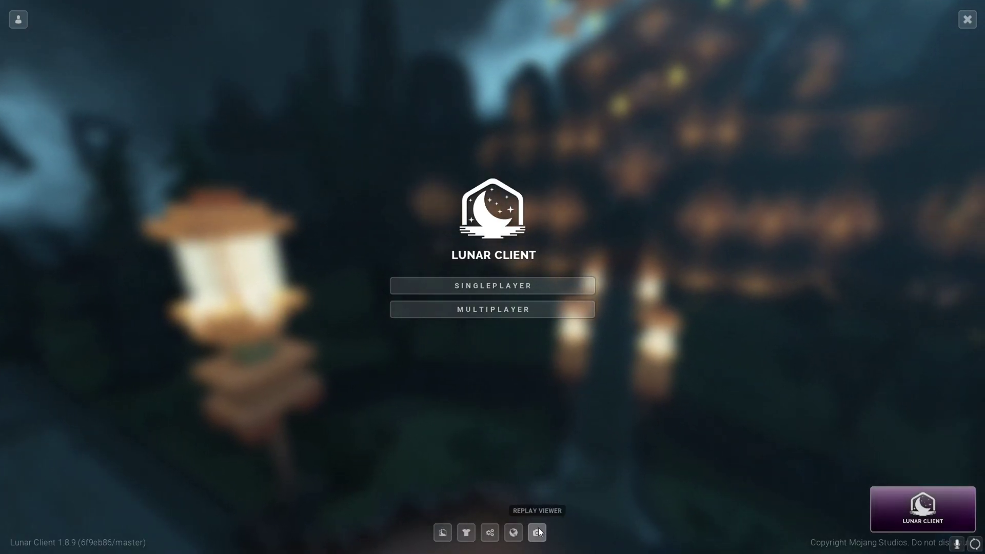
# - Open the Replay Viewer and load the Hypixel replay 2021_05_22_18_09_44
pyautogui.click(538, 532)
pyautogui.scroll(-4, 401, 70)
pyautogui.click(402, 69)
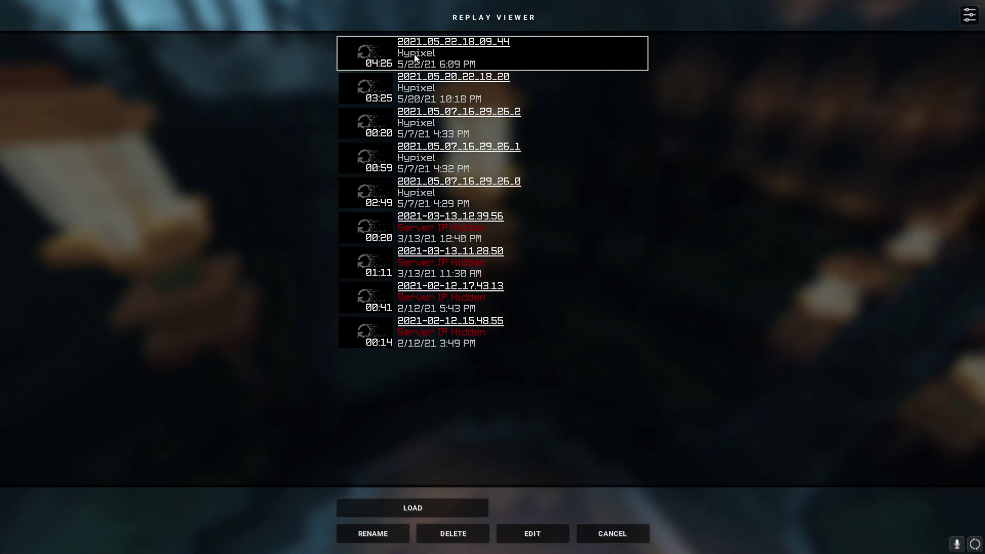
pyautogui.doubleClick(416, 58)
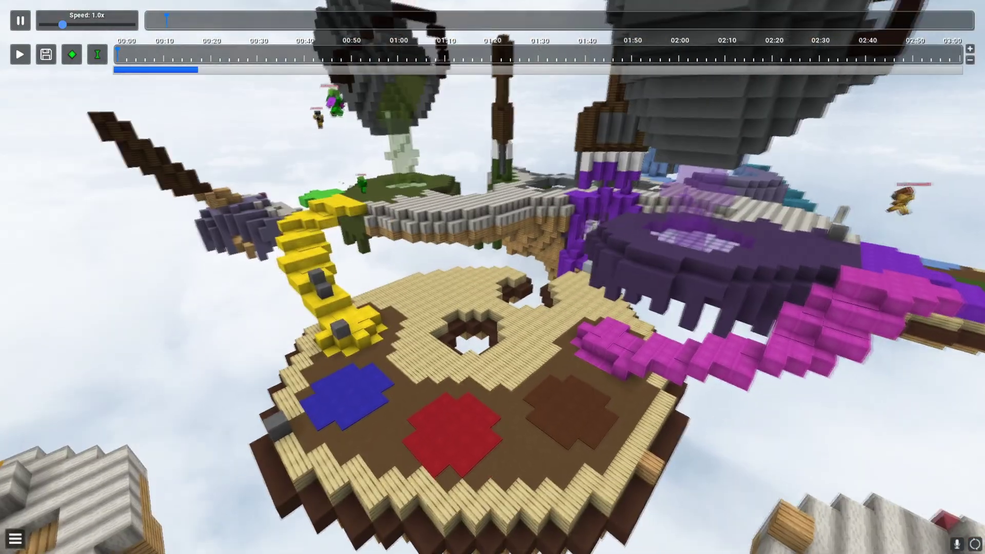
# - Skip to near the end of the replay and fly the camera to the small tree islands with the players
pyautogui.press('w')
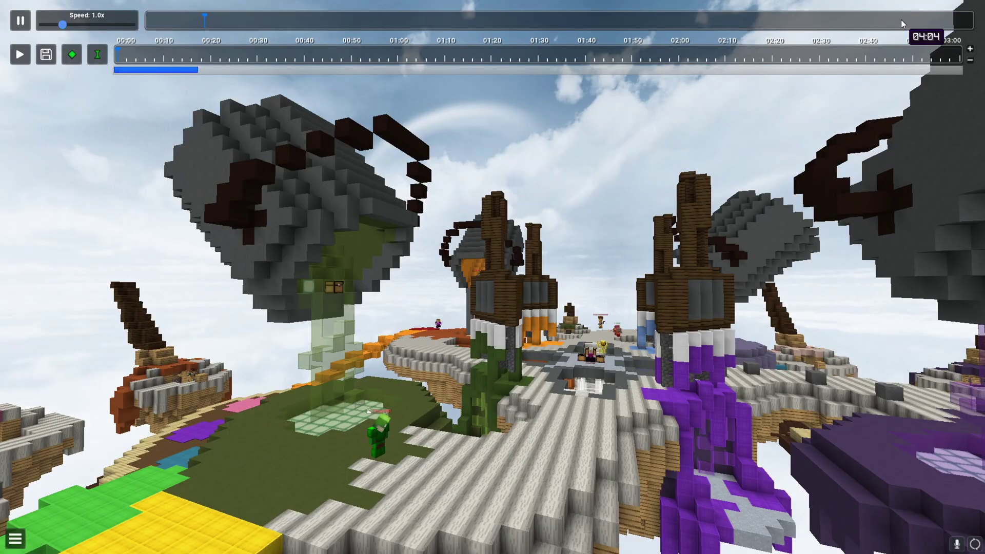
pyautogui.click(904, 23)
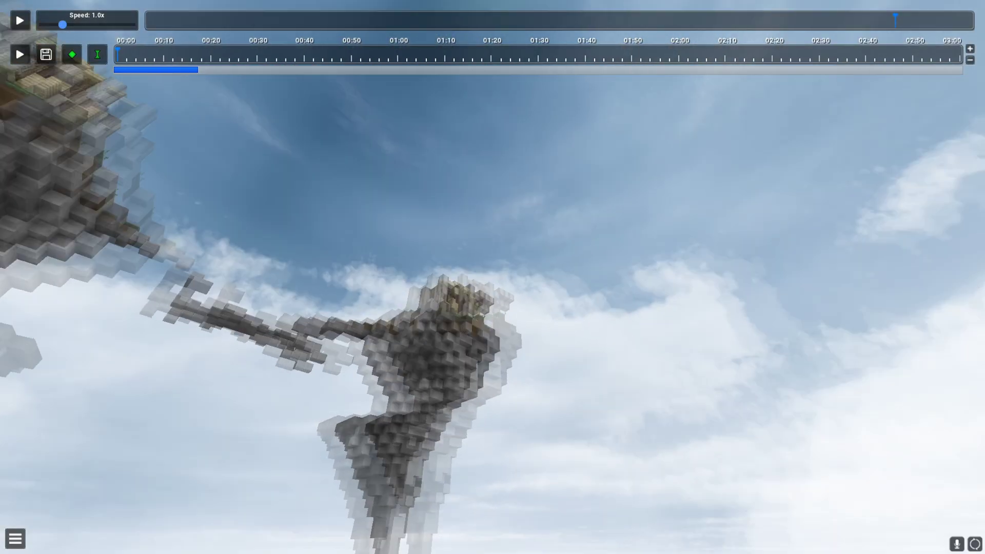
pyautogui.press('w')
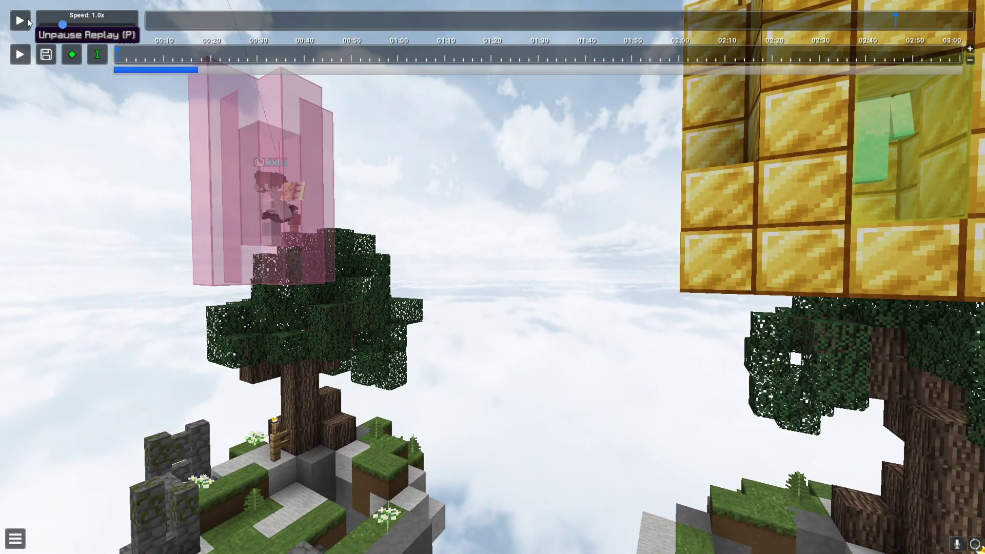
# - Resume the replay, slow it to 0.1x speed, and pause it with the gold-armoured player beside the open chest
pyautogui.click(28, 22)
pyautogui.press('t')
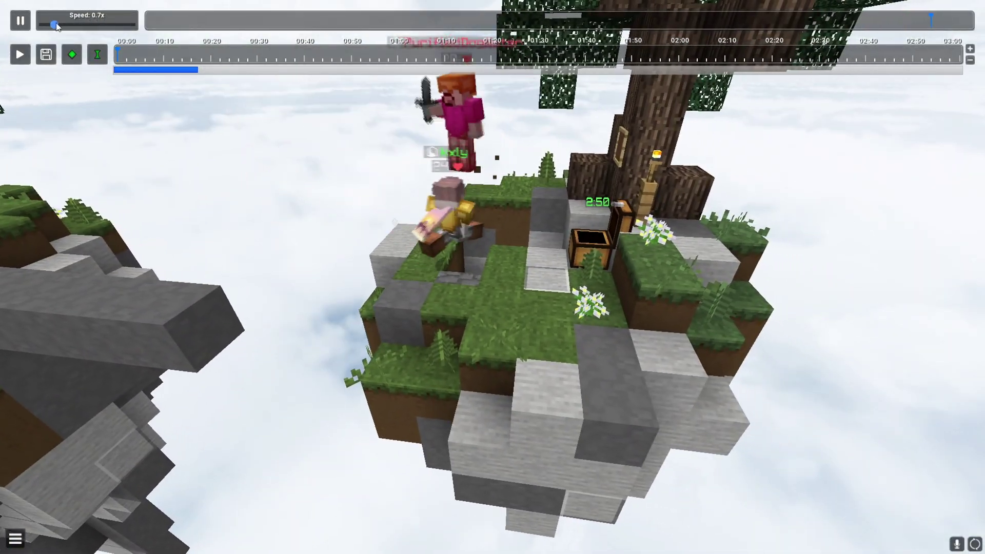
pyautogui.moveTo(53, 24); pyautogui.dragTo(40, 24)
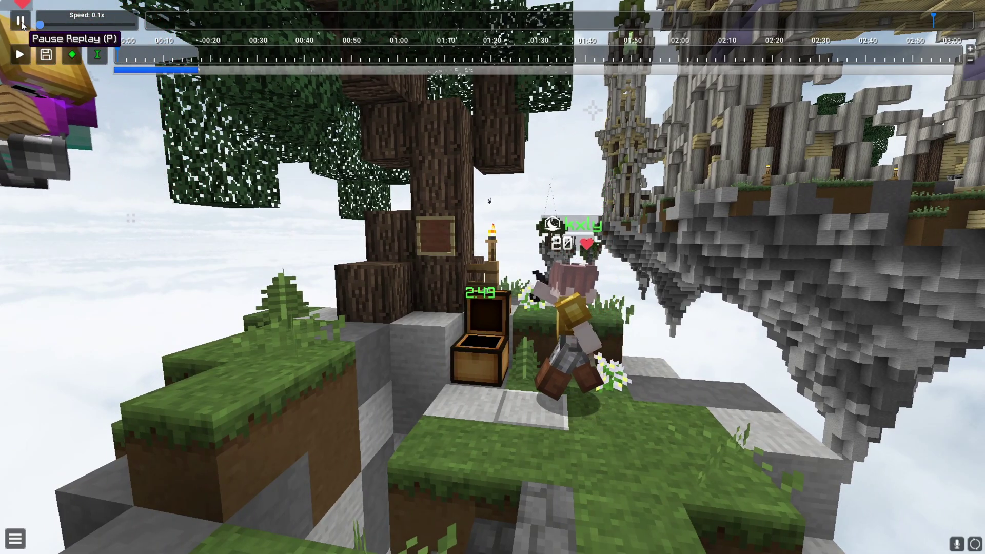
pyautogui.click(21, 24)
pyautogui.press('Escape')
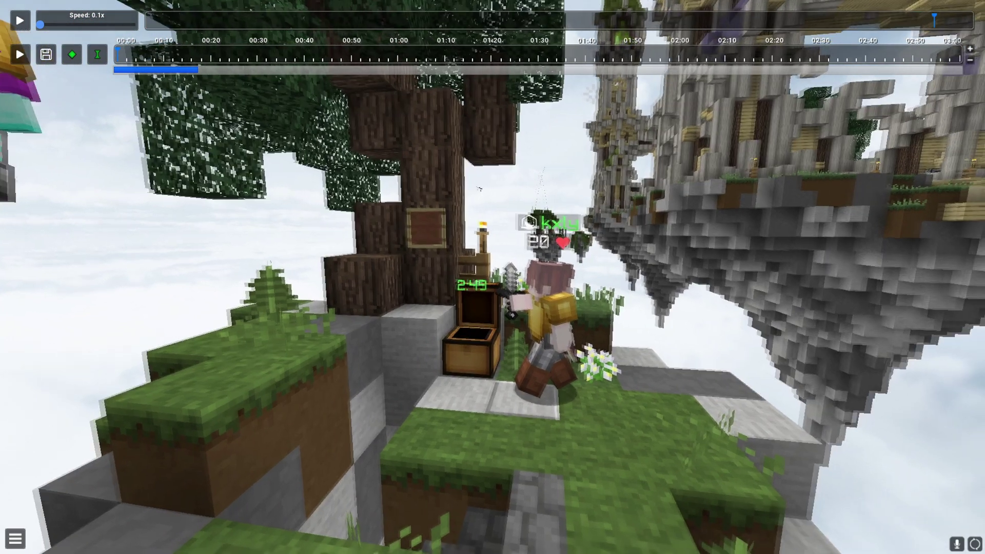
# - Move the camera close to the gold-armoured player and hide the replay interface
pyautogui.press('w')
pyautogui.press('a')
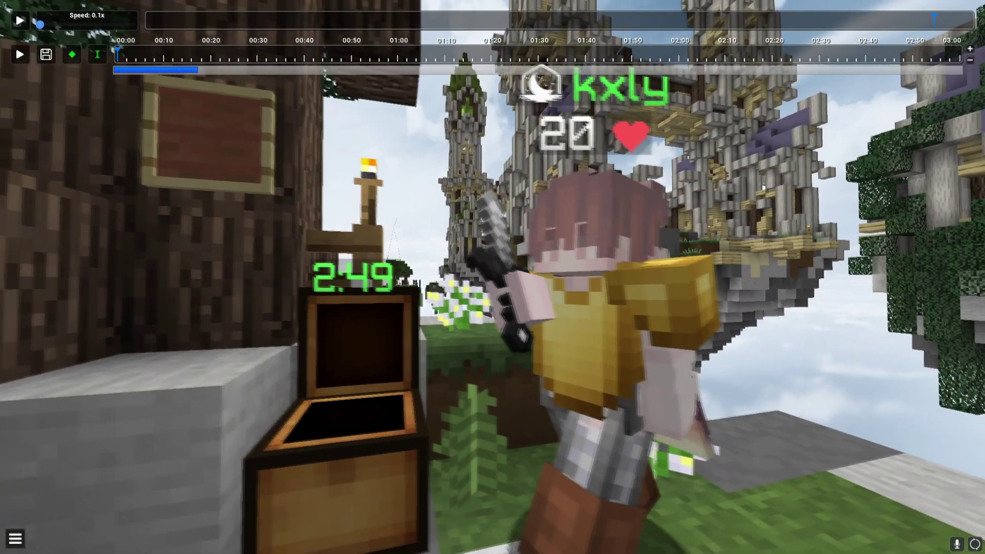
pyautogui.press('F1')
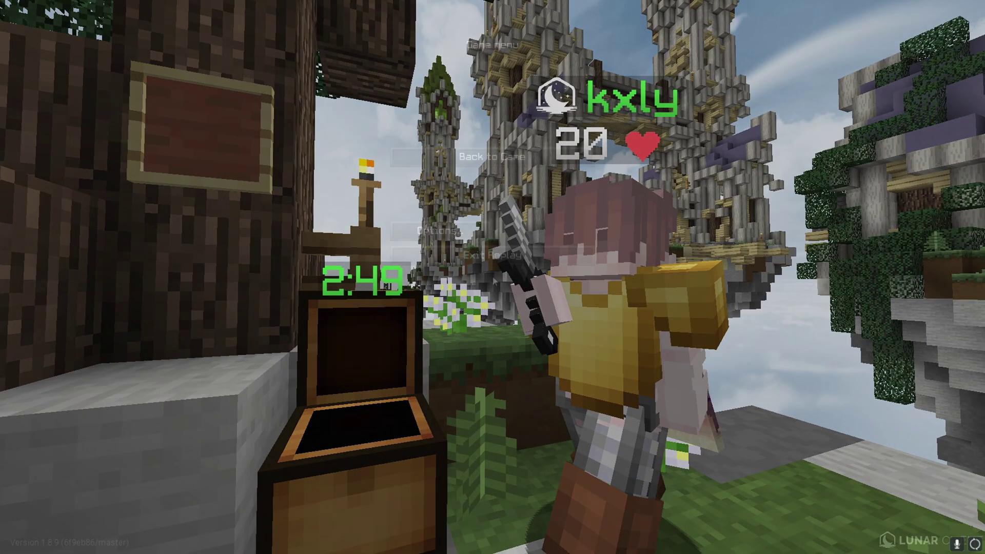
# - Lower the game's FOV to its minimum and return to the replay view
pyautogui.press('Escape')
pyautogui.click(451, 228)
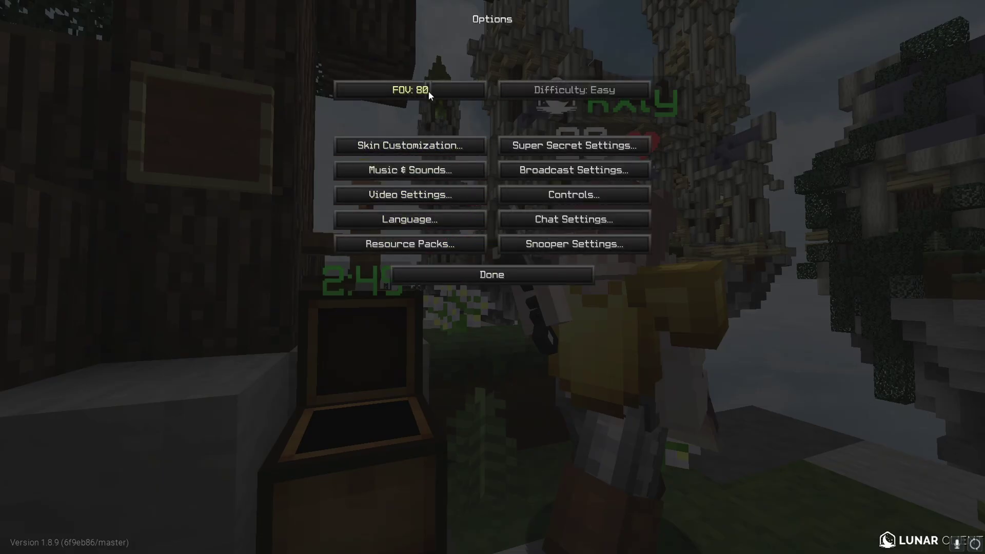
pyautogui.moveTo(429, 91); pyautogui.dragTo(322, 91)
pyautogui.press('Escape')
# - Pull back and tilt the camera around the player, and take a 1920 × 1080 screenshot with default rendering
pyautogui.press('s')
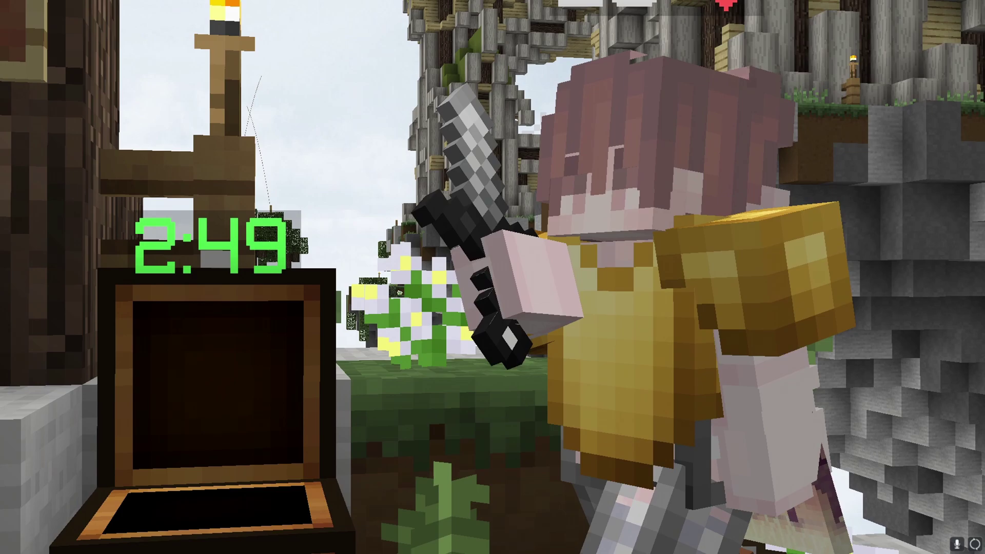
pyautogui.press('j')
pyautogui.press('l')
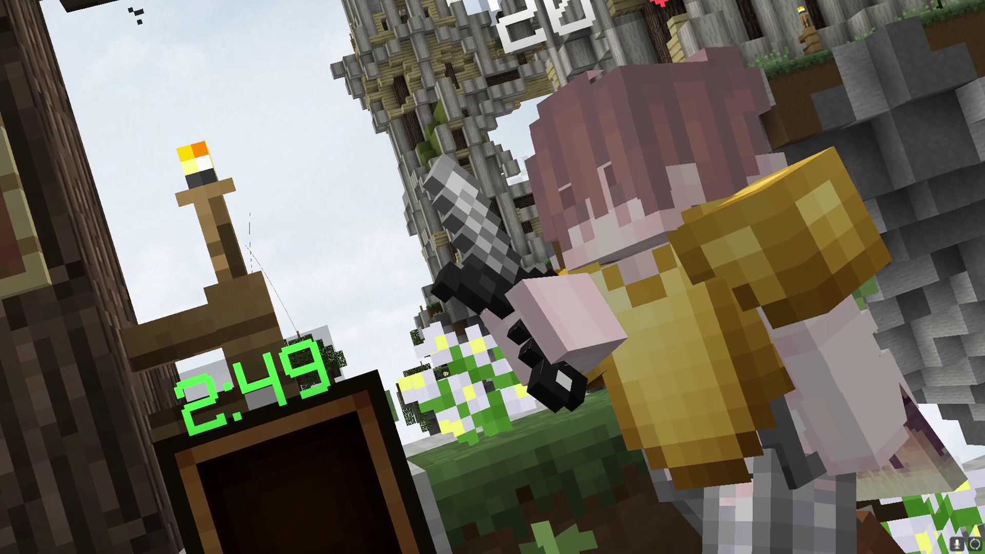
pyautogui.press('F2')
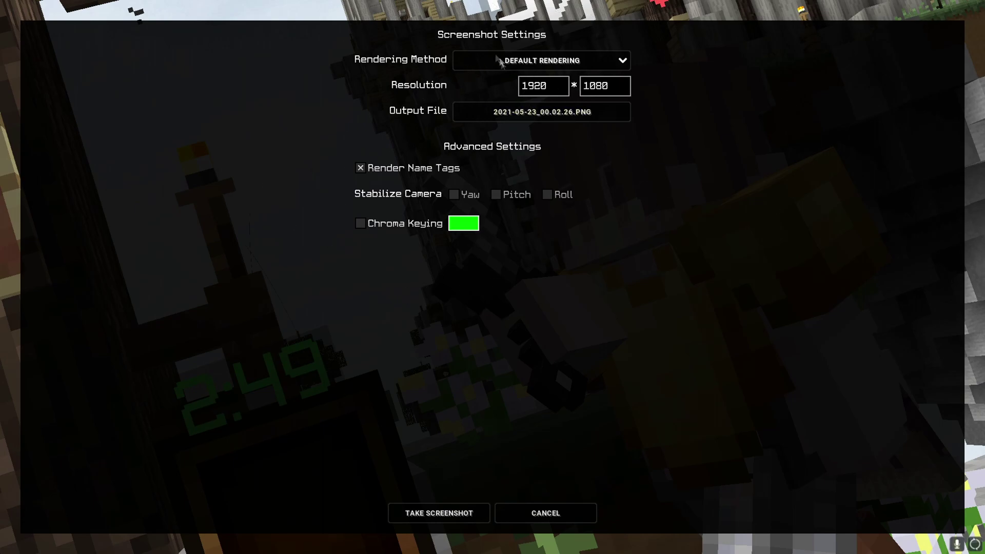
pyautogui.click(439, 513)
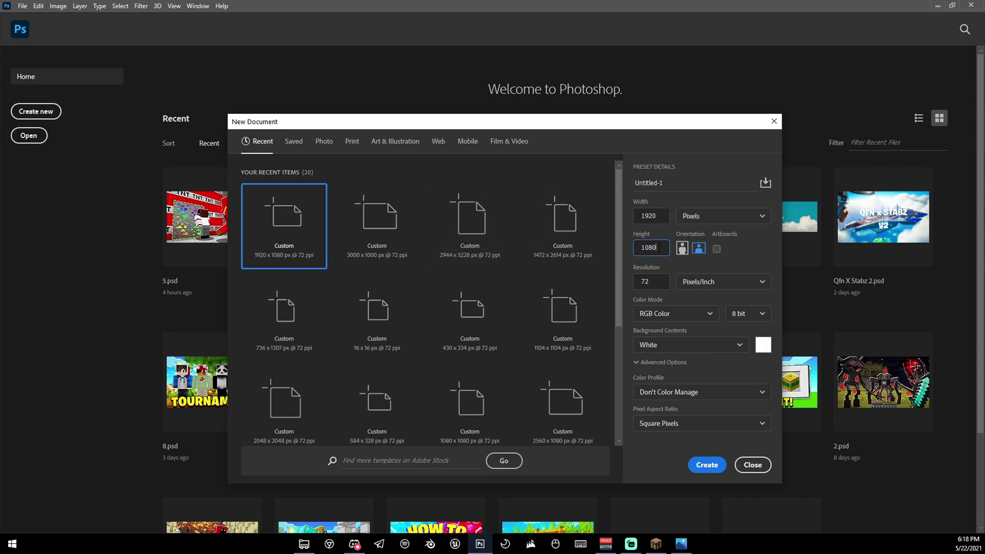
# - Create a 1920 × 1080 px document in Photoshop and paste in the replay screenshot copied from Photos
pyautogui.press('Return')
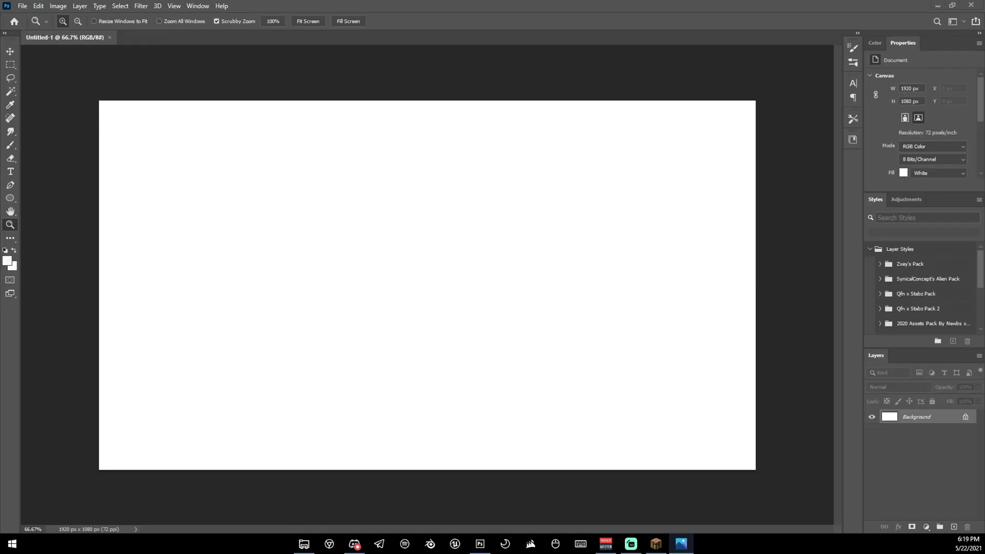
pyautogui.moveTo(984, 87); pyautogui.dragTo(404, 55)
pyautogui.rightClick(452, 222)
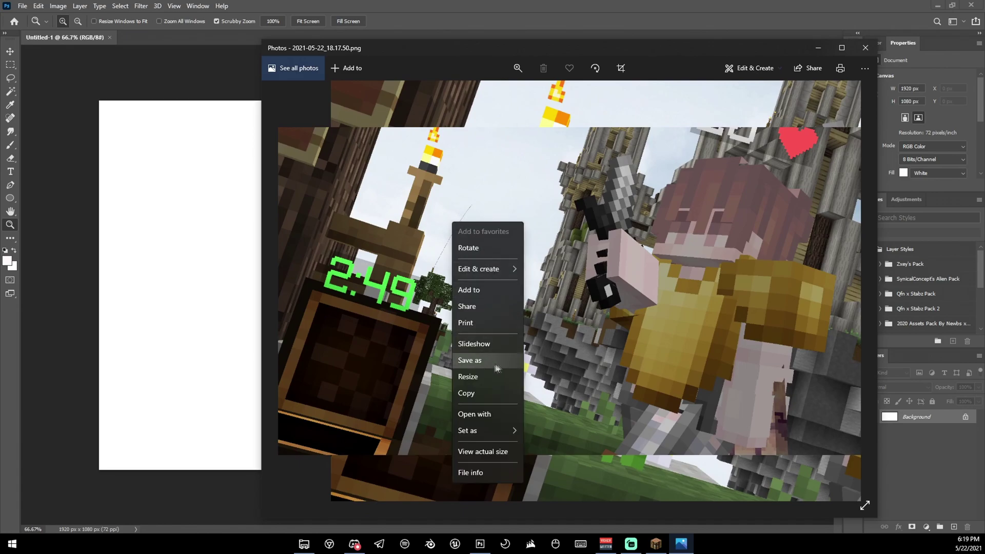
pyautogui.click(471, 393)
pyautogui.click(165, 308)
pyautogui.hotkey('ctrl', 'v')
# - Delete the white Background layer beneath the pasted screenshot
pyautogui.click(936, 434)
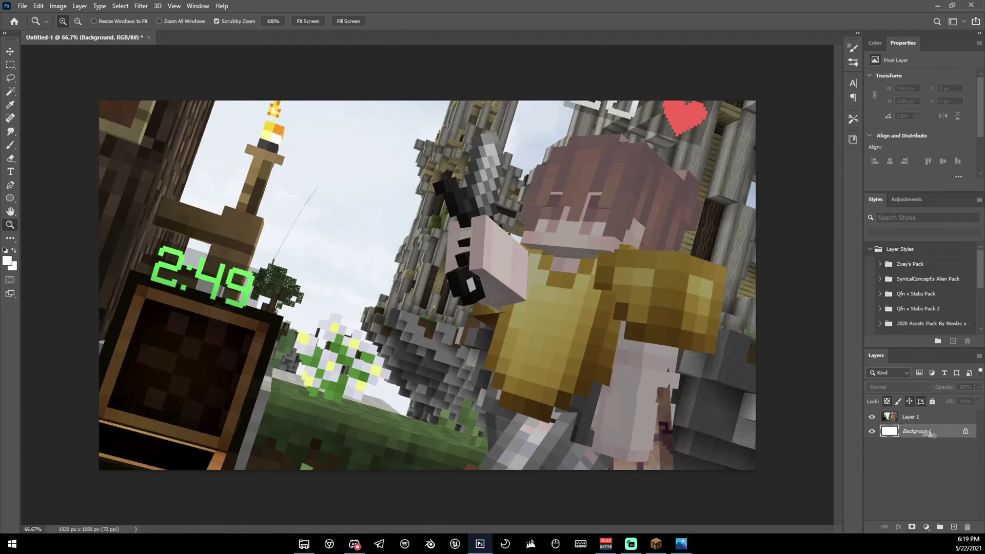
pyautogui.press('Delete')
# - Select the player and sword by drawing an Object Selection rectangle around them
pyautogui.scroll(1, 426, 289)
pyautogui.click(11, 92)
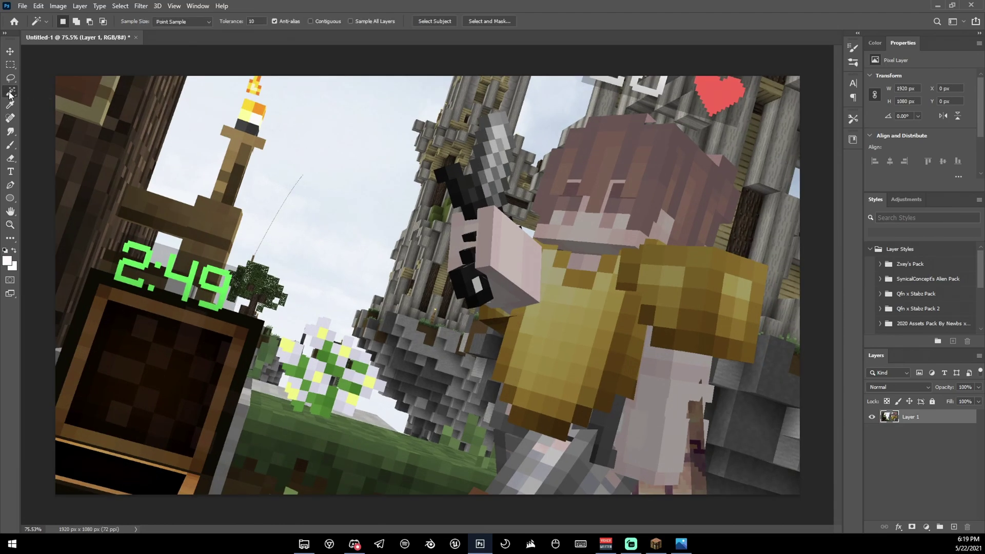
pyautogui.rightClick(10, 91)
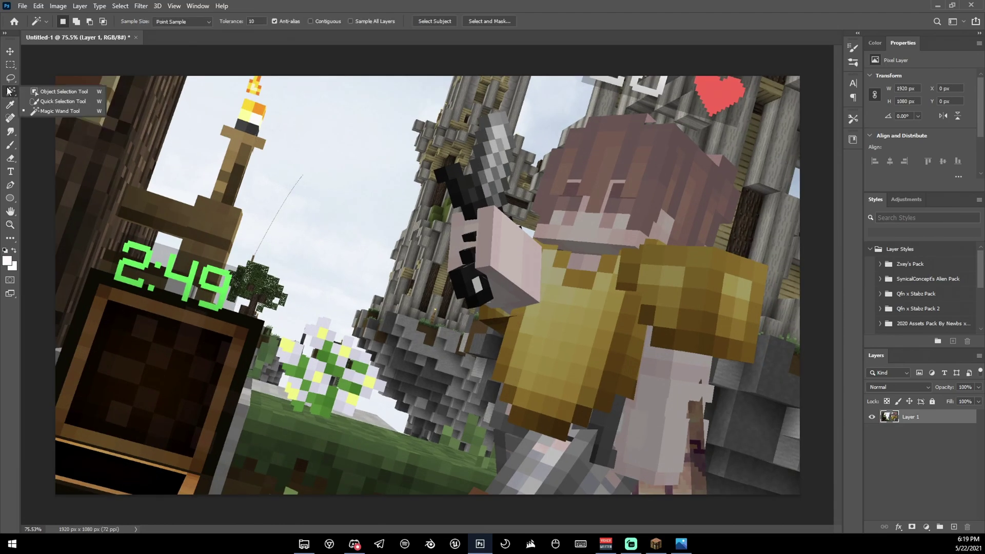
pyautogui.click(61, 92)
pyautogui.moveTo(428, 94); pyautogui.dragTo(781, 508)
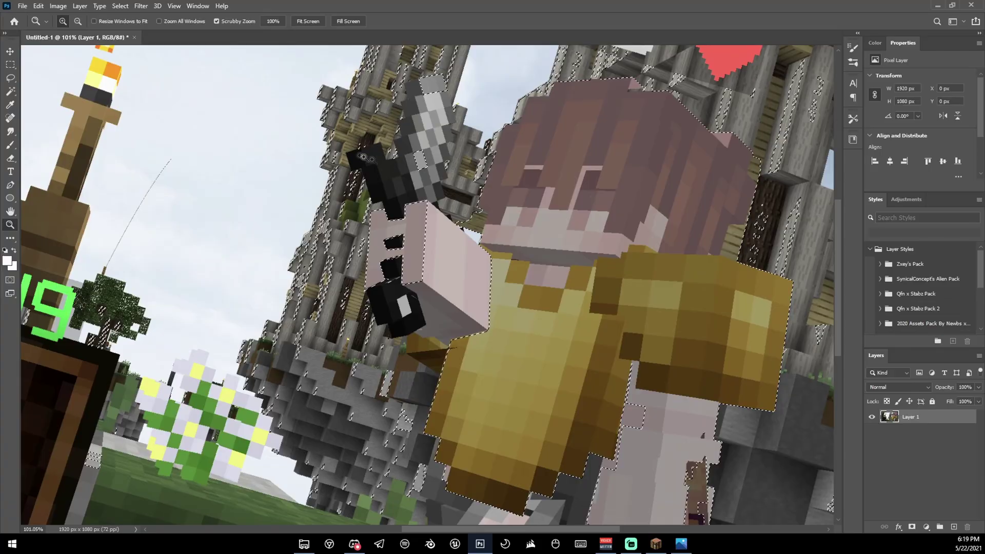
# - Refine the selection with the Magic Wand so it covers only the player and the sword
pyautogui.scroll(-3, 305, 325)
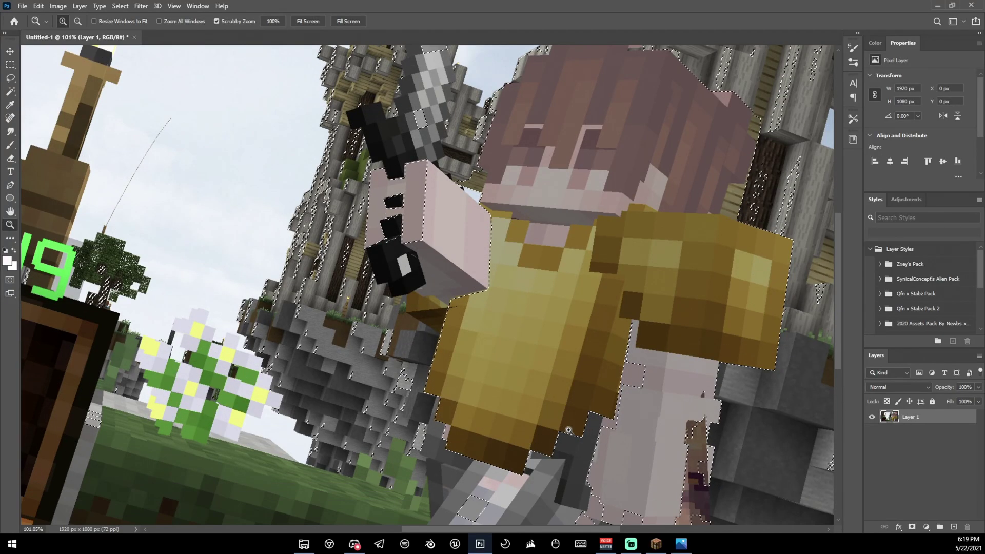
pyautogui.click(10, 91)
pyautogui.keyDown('shift'); pyautogui.click(538, 437); pyautogui.keyUp('shift')
pyautogui.keyDown('shift'); pyautogui.click(328, 166); pyautogui.keyUp('shift')
pyautogui.scroll(4, 334, 173)
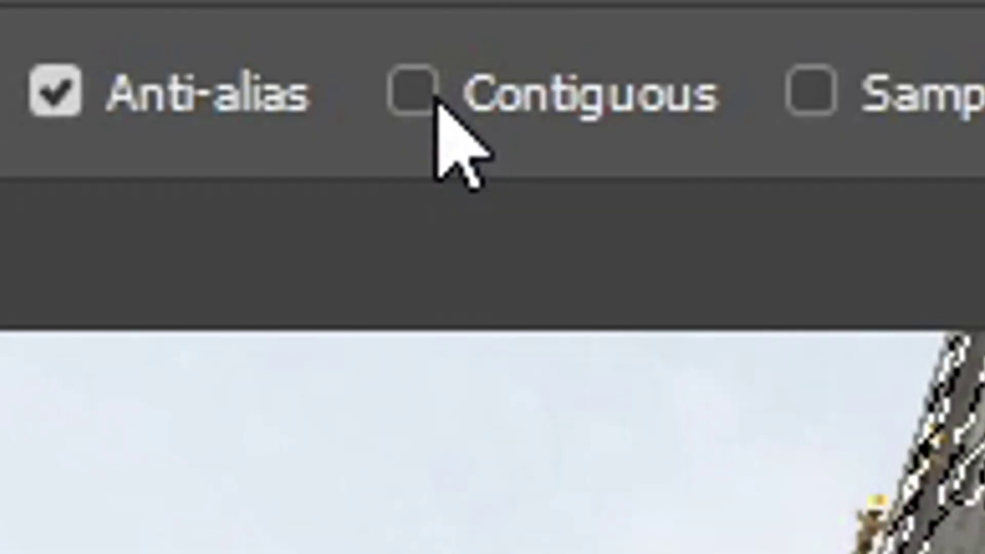
pyautogui.click(435, 99)
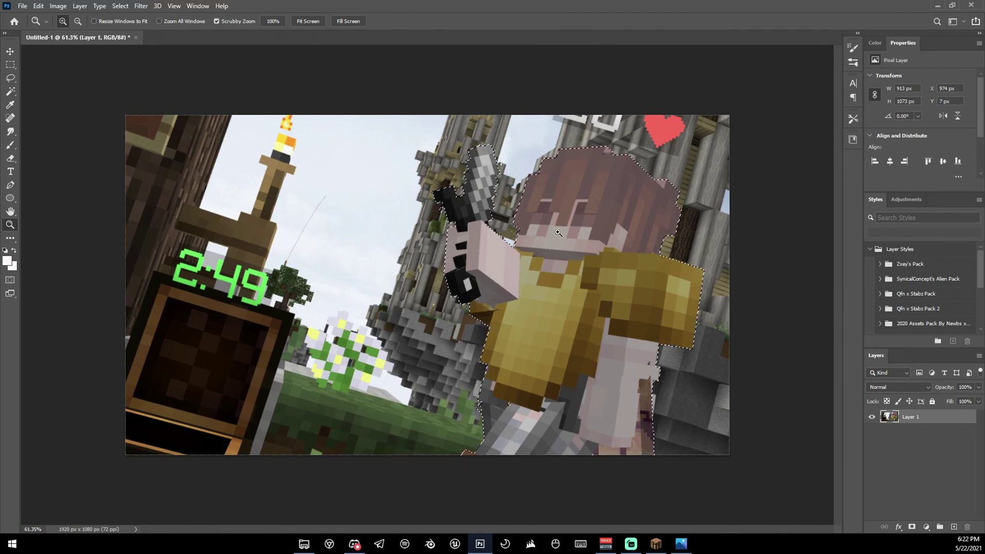
# - Copy the selected player onto a new layer and hide the original screenshot layer
pyautogui.hotkey('ctrl', 'c')
pyautogui.hotkey('ctrl', 'v')
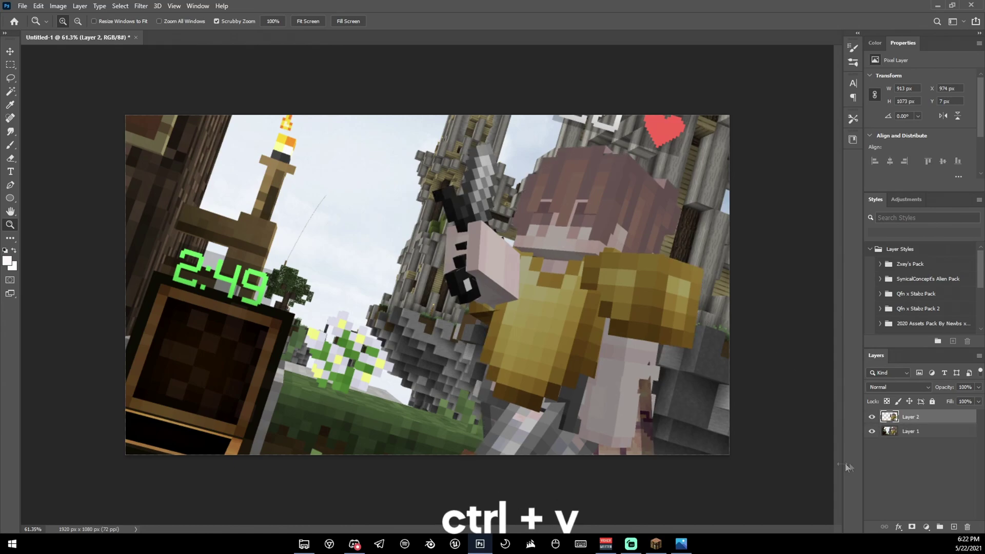
pyautogui.click(872, 431)
# - Erase the stray pixels around the sword's edges on the player cutout layer
pyautogui.moveTo(610, 272); pyautogui.dragTo(719, 266)
pyautogui.moveTo(473, 177); pyautogui.dragTo(642, 177)
pyautogui.moveTo(450, 189)
pyautogui.mouseDown()
pyautogui.moveTo(629, 268)
pyautogui.moveTo(560, 367)
pyautogui.mouseUp()
pyautogui.press('e')
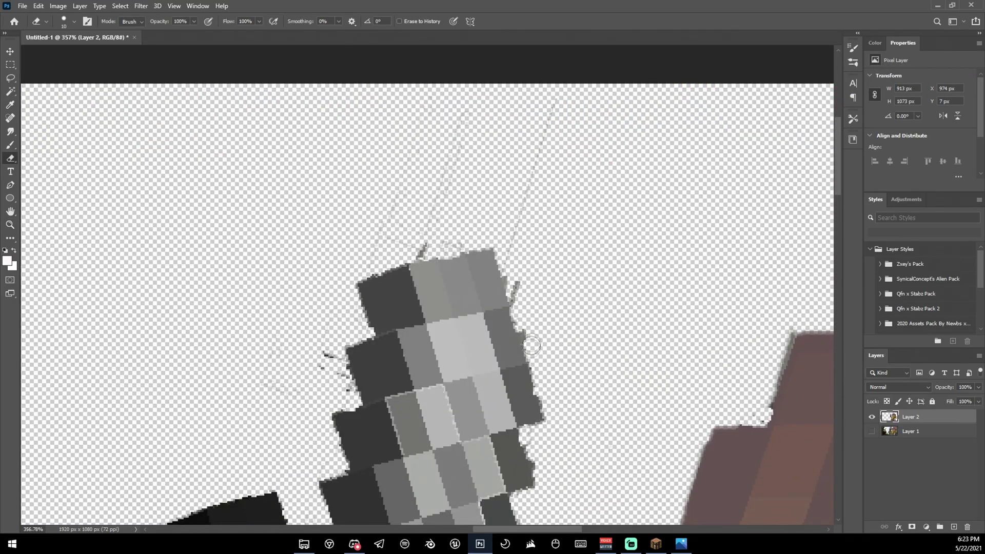
pyautogui.scroll(3, 528, 320)
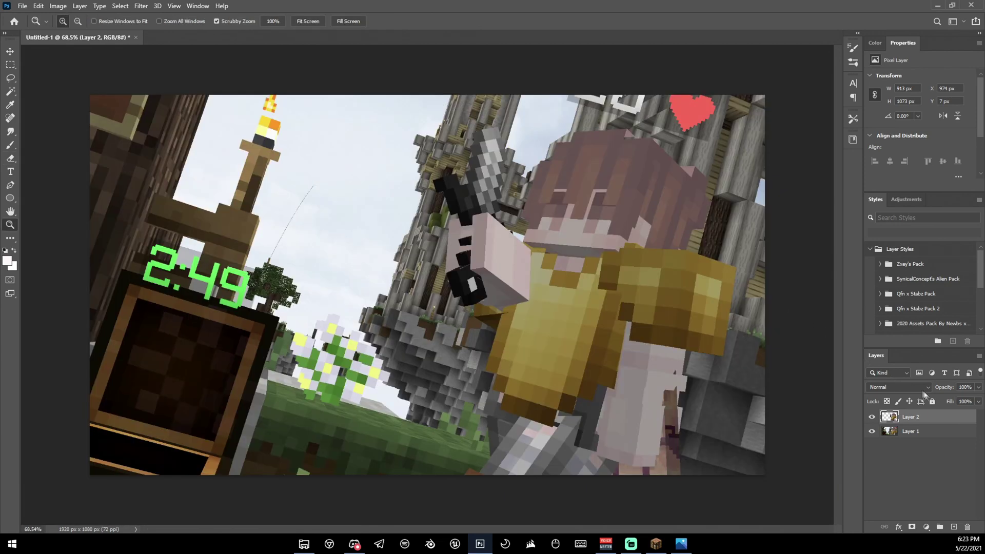
# - Select the sky automatically on the original screenshot layer, Layer 1
pyautogui.click(923, 435)
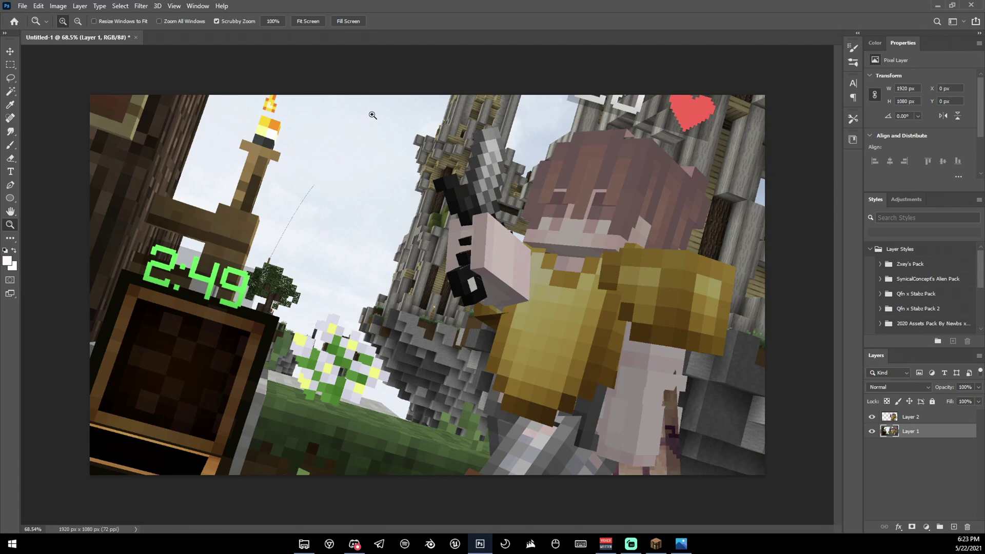
pyautogui.click(120, 5)
pyautogui.click(148, 140)
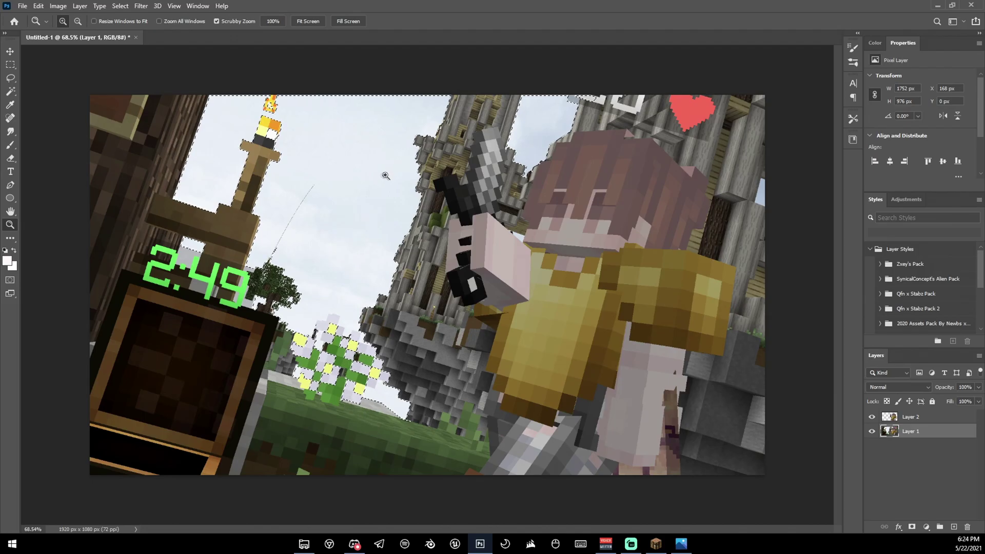
# - Add the missed sky patches around the flowers and tree to the sky selection with the Magic Wand
pyautogui.scroll(10, 355, 342)
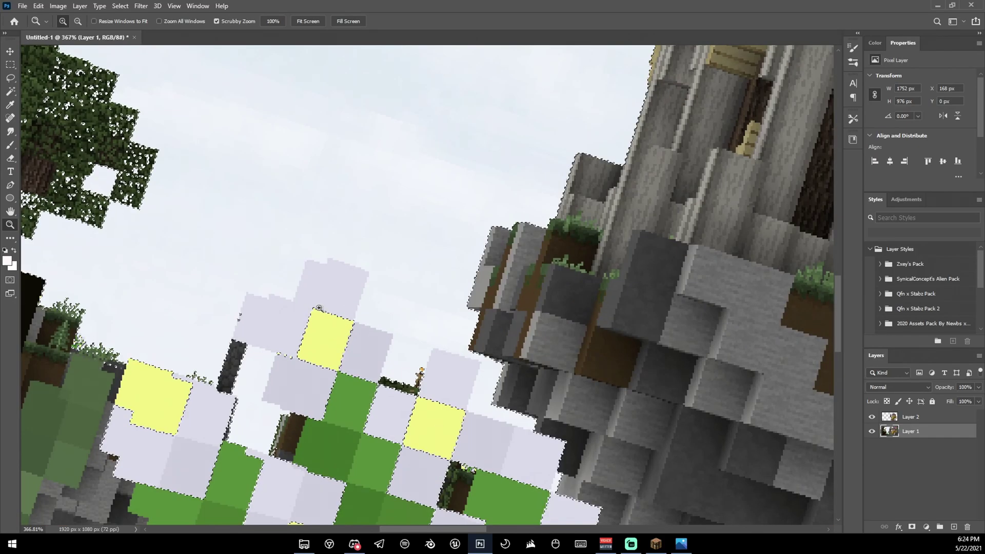
pyautogui.scroll(-8, 336, 303)
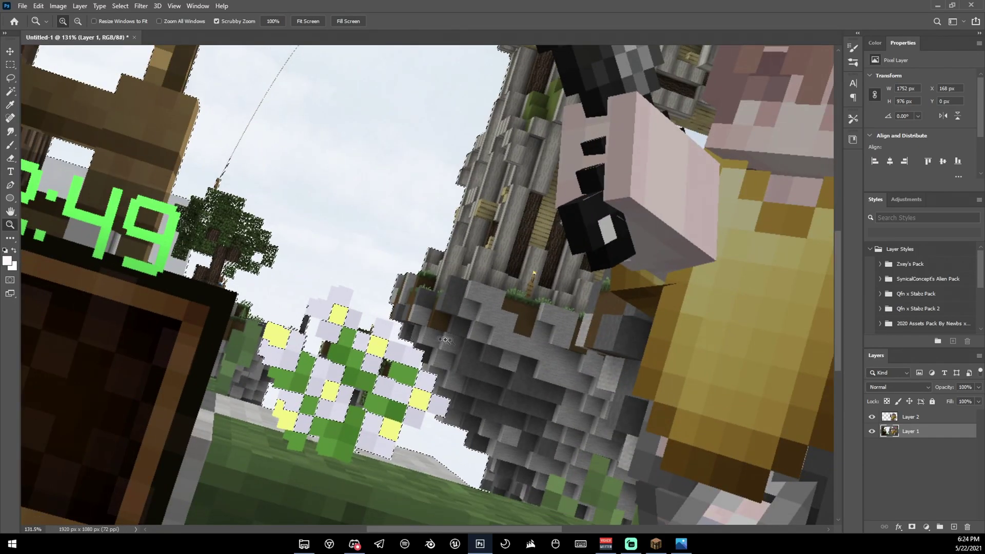
pyautogui.scroll(-2, 435, 349)
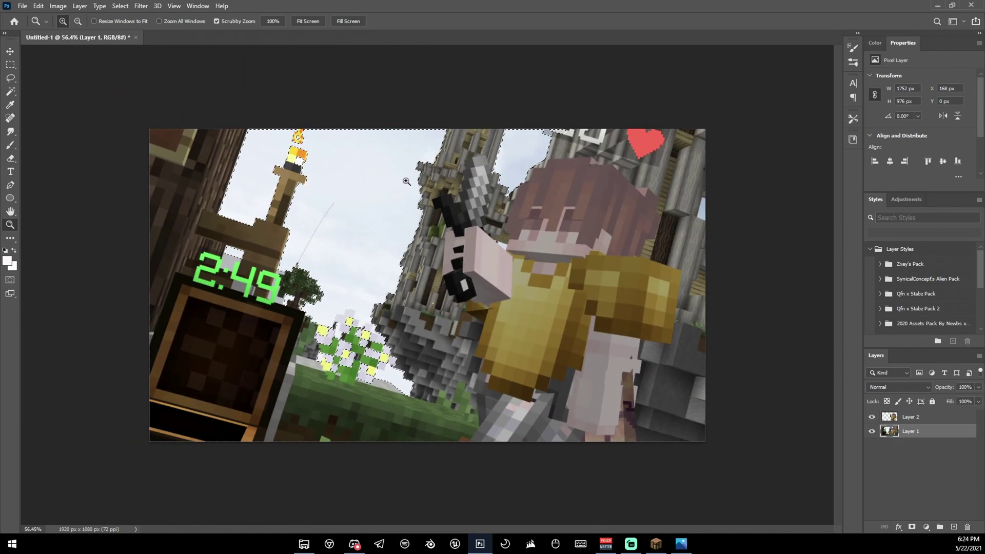
pyautogui.click(14, 93)
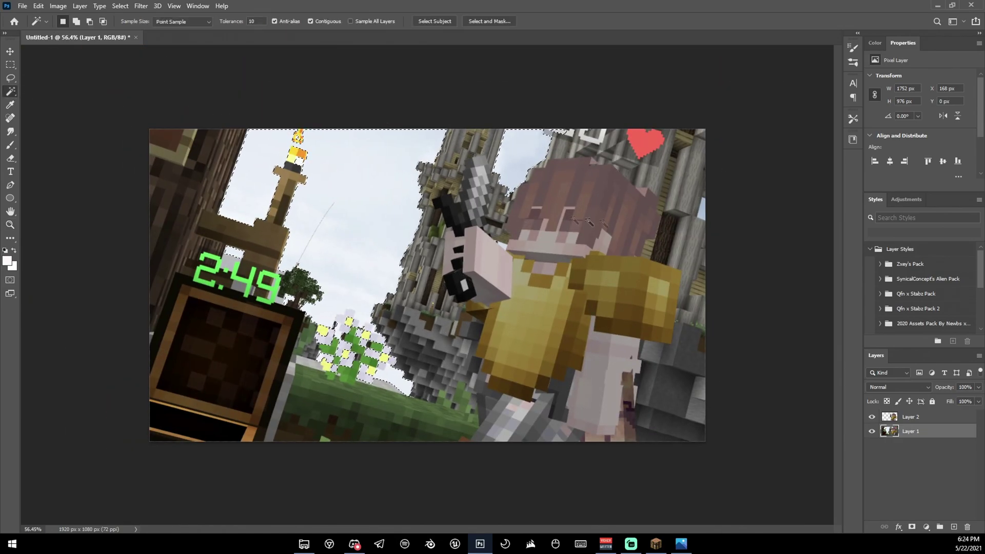
pyautogui.scroll(7, 362, 287)
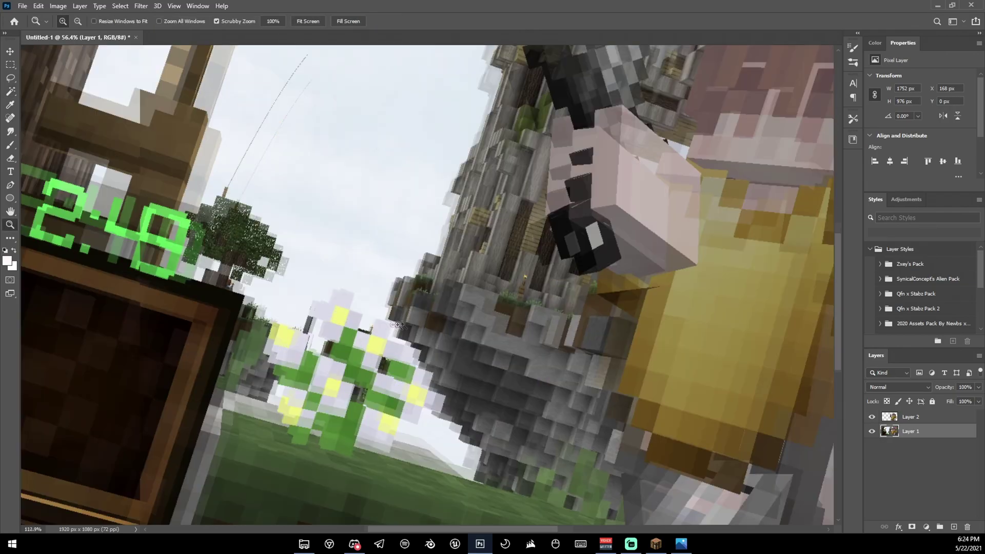
pyautogui.keyDown('alt'); pyautogui.click(288, 339); pyautogui.keyUp('alt')
pyautogui.keyDown('alt'); pyautogui.click(253, 284); pyautogui.keyUp('alt')
pyautogui.press('z')
pyautogui.scroll(-8, 369, 360)
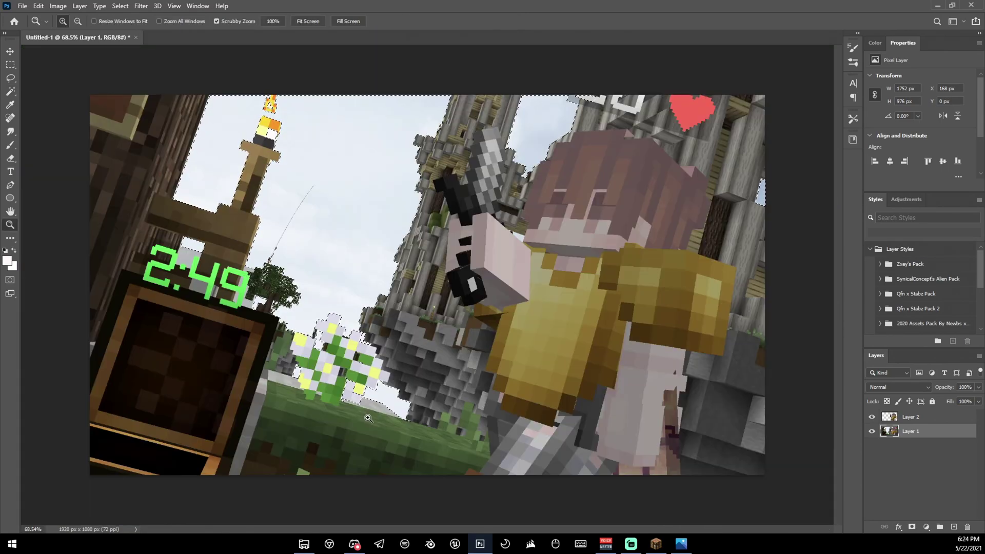
# - Delete the selected sky area from Layer 1 and clear the selection
pyautogui.press('Delete')
pyautogui.hotkey('ctrl', 'd')
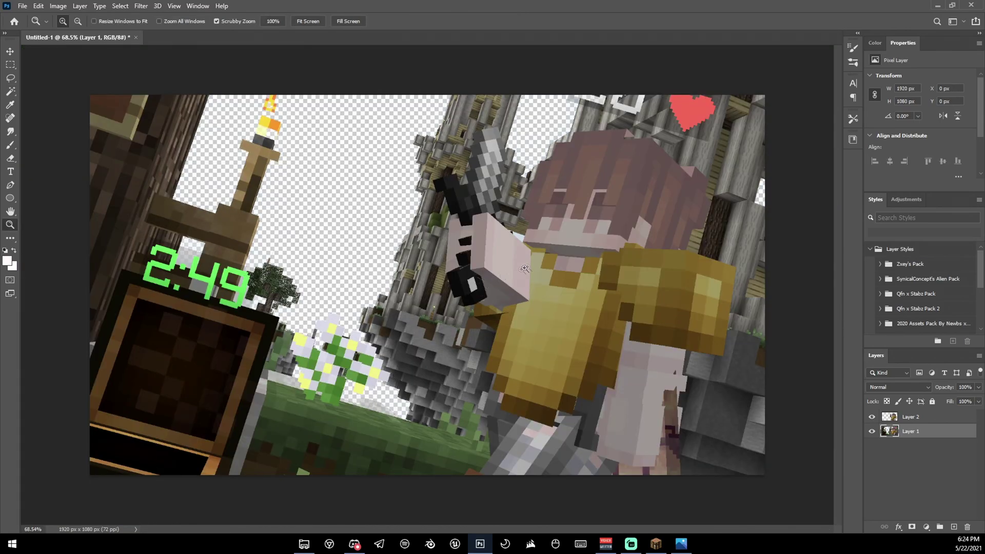
pyautogui.scroll(-1, 513, 290)
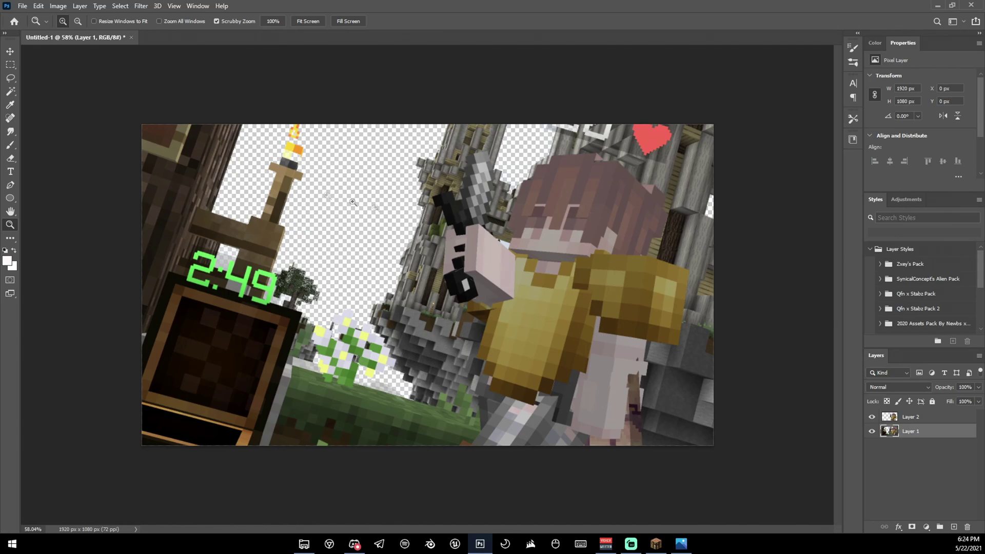
# - Switch to Chrome and copy the WallpaperSafari blue cloudy sky image, 1600 x 1000, from the "sky 1080p" image results
pyautogui.click(330, 545)
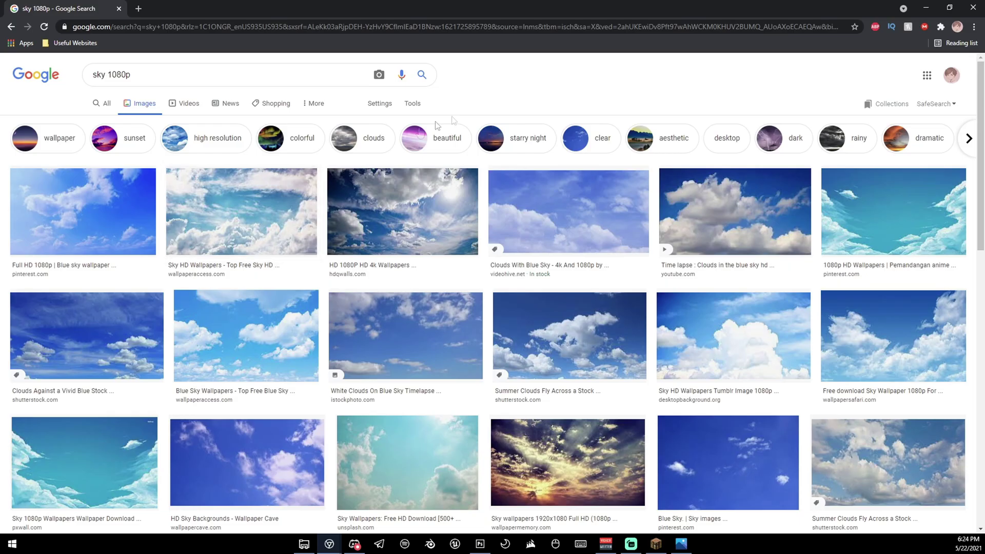
pyautogui.tripleClick(145, 71)
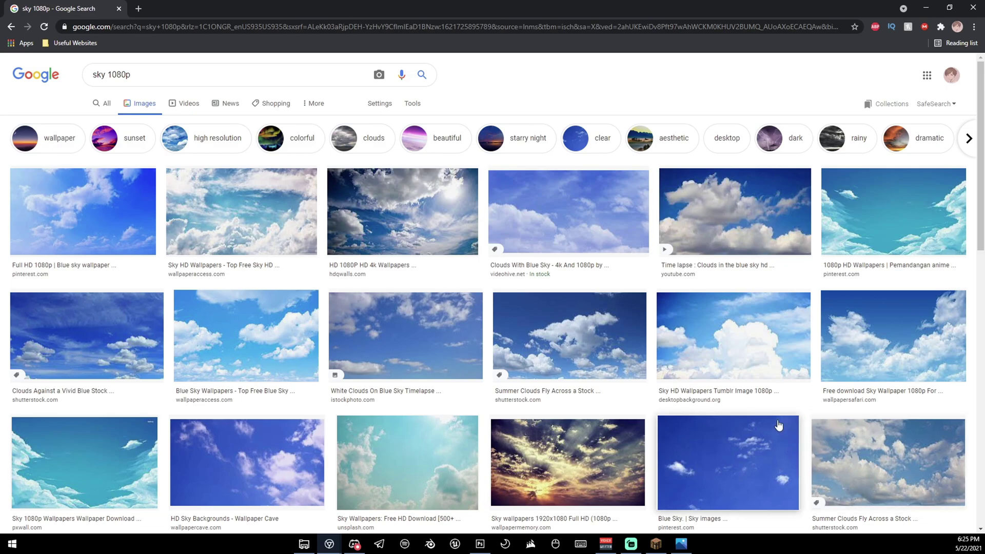
pyautogui.click(256, 349)
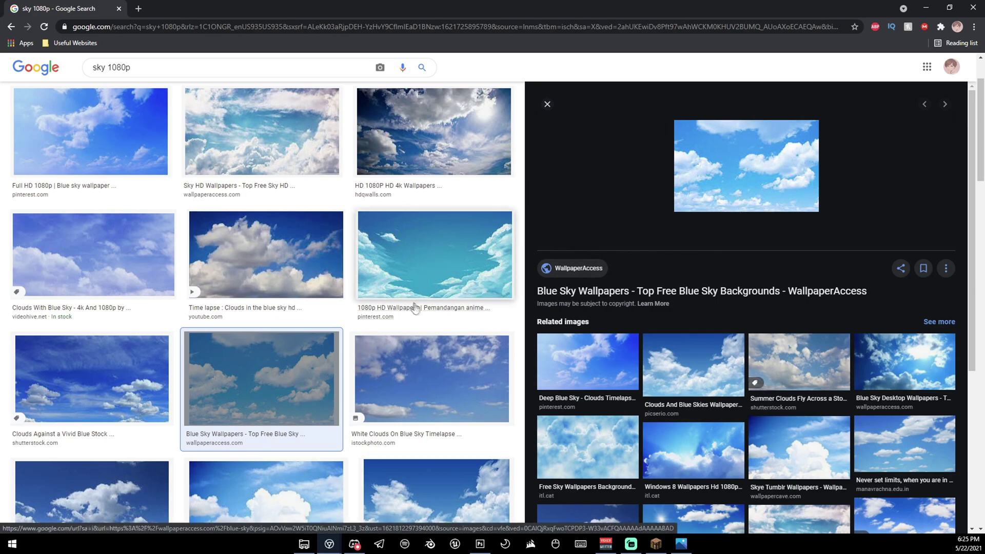
pyautogui.click(436, 490)
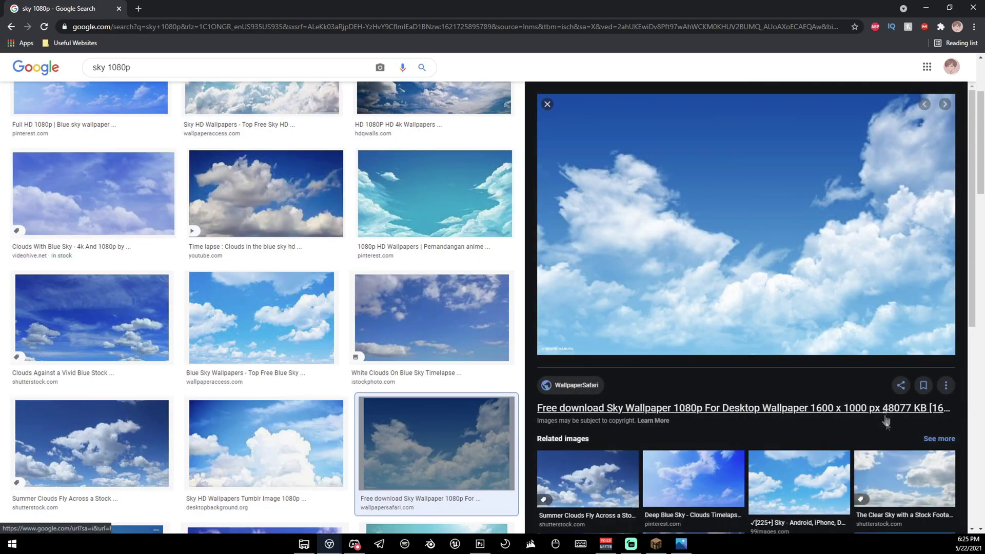
pyautogui.rightClick(766, 248)
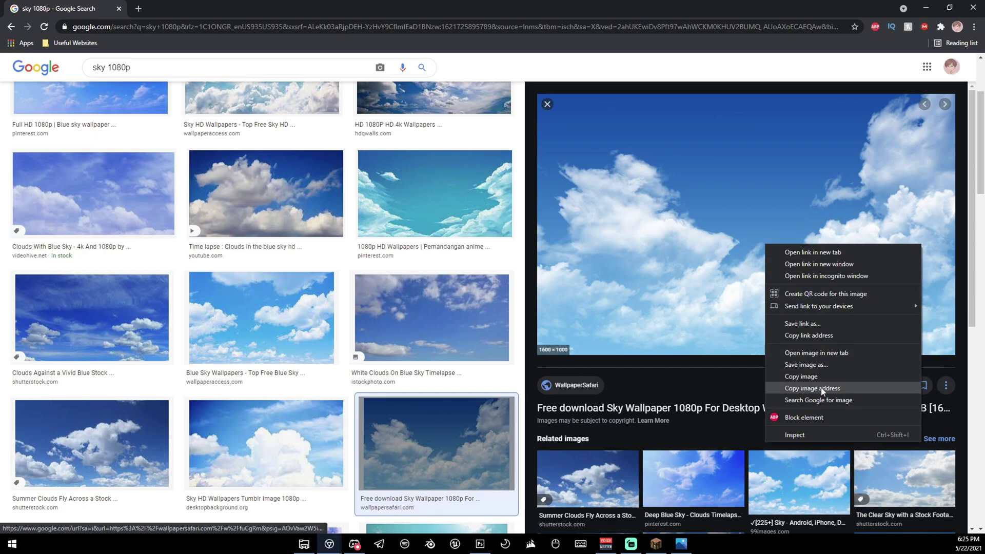
pyautogui.click(801, 377)
# - Switch to Photoshop, paste the copied sky image beneath Layer 1, and scale it to 121.59% so it covers the canvas
pyautogui.click(480, 545)
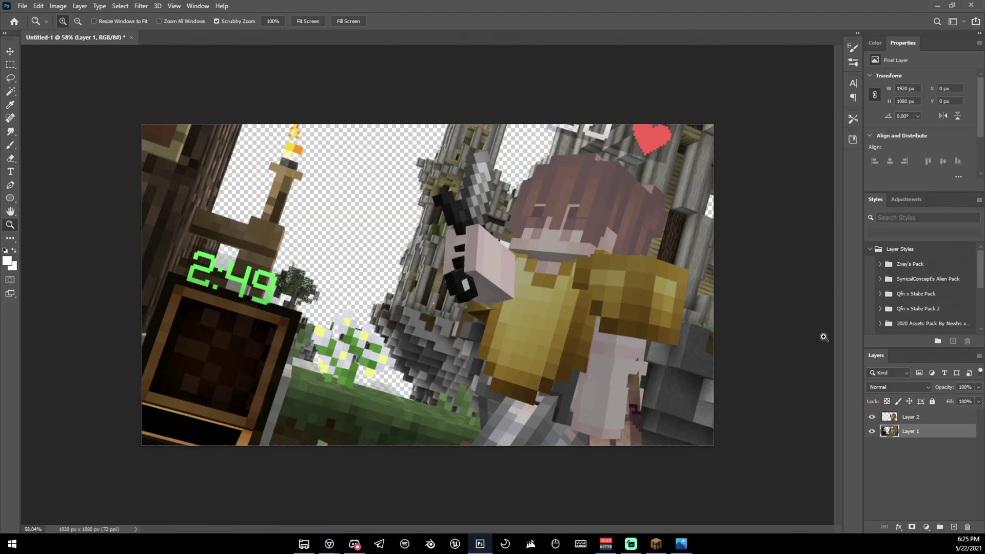
pyautogui.hotkey('ctrl', 'v')
pyautogui.moveTo(941, 434); pyautogui.dragTo(941, 448)
pyautogui.press('v')
pyautogui.moveTo(606, 381); pyautogui.dragTo(568, 358)
pyautogui.moveTo(629, 417); pyautogui.dragTo(732, 459)
pyautogui.moveTo(617, 403); pyautogui.dragTo(617, 383)
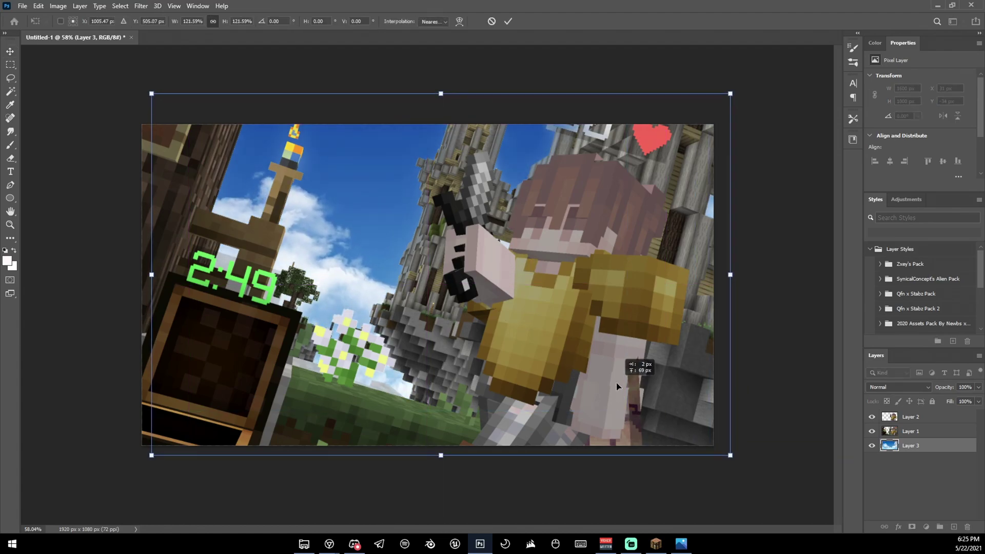
pyautogui.click(509, 21)
# - Enlarge the sky layer, Layer 3, to 117.20% and rotate it clockwise so the clouds follow the scene's tilt
pyautogui.press('z')
pyautogui.moveTo(380, 262); pyautogui.dragTo(405, 262)
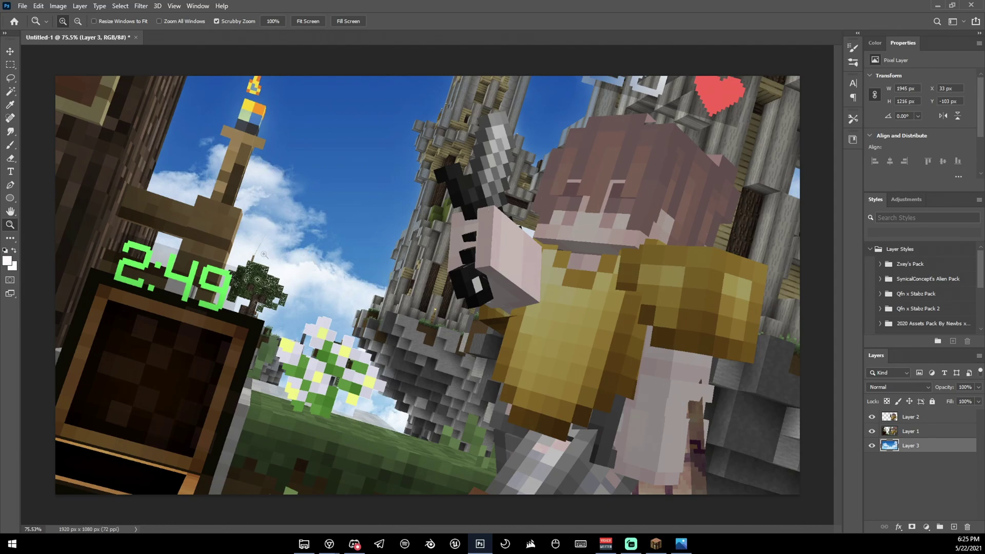
pyautogui.moveTo(519, 208); pyautogui.dragTo(442, 221)
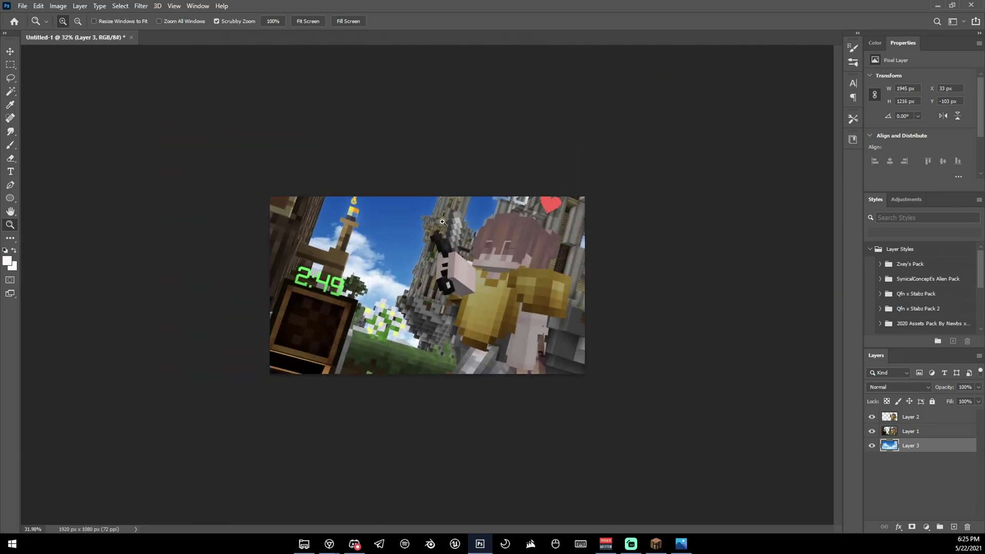
pyautogui.hotkey('ctrl', 't')
pyautogui.moveTo(435, 178); pyautogui.dragTo(481, 126)
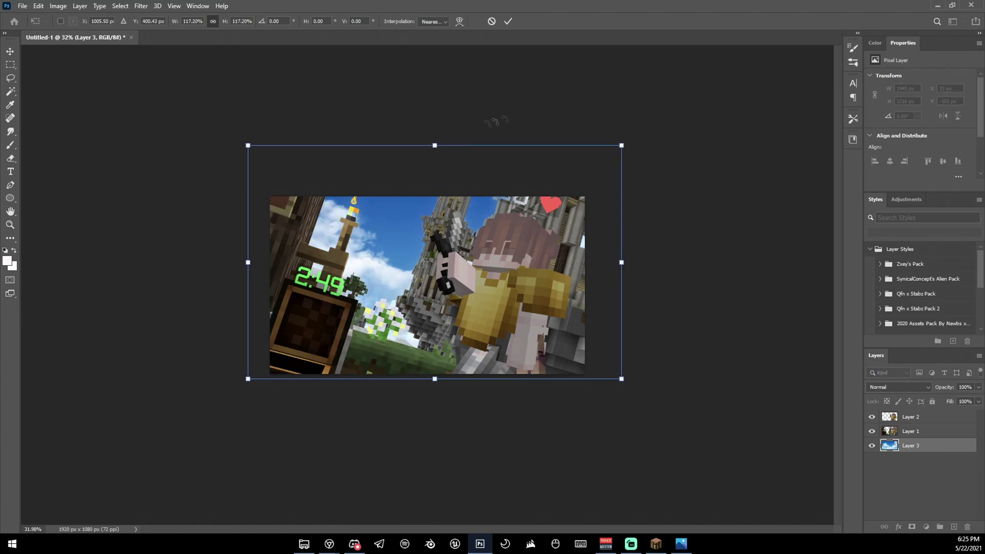
pyautogui.moveTo(614, 126); pyautogui.dragTo(638, 205)
pyautogui.moveTo(529, 288); pyautogui.dragTo(523, 304)
pyautogui.press('Return')
pyautogui.press('z')
pyautogui.moveTo(528, 259); pyautogui.dragTo(595, 251)
pyautogui.moveTo(603, 312); pyautogui.dragTo(545, 359)
pyautogui.moveTo(456, 315); pyautogui.dragTo(485, 331)
# - Adjust the sky beneath Layer 1 with Brightness/Contrast at brightness 48 and Vibrance at vibrance +46, saturation +30
pyautogui.click(923, 431)
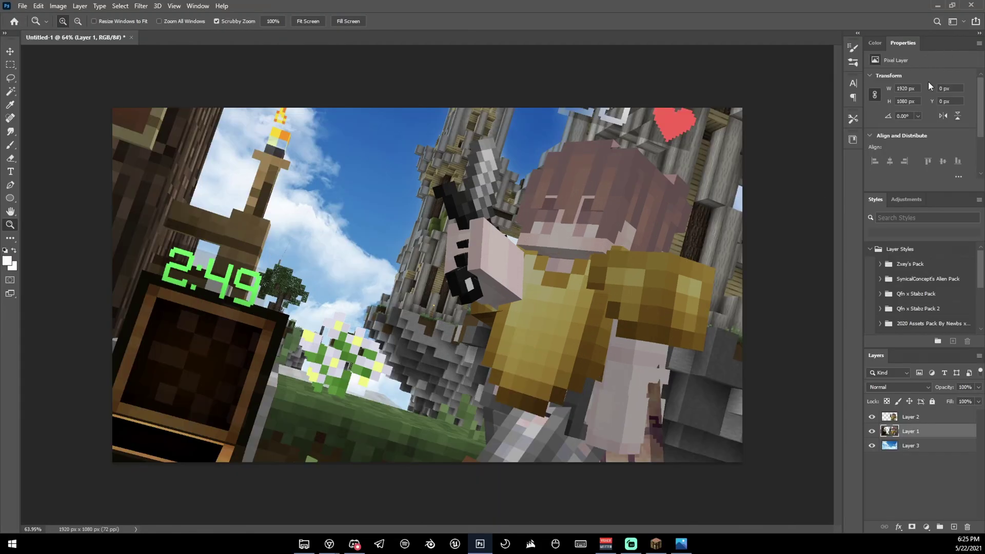
pyautogui.click(908, 201)
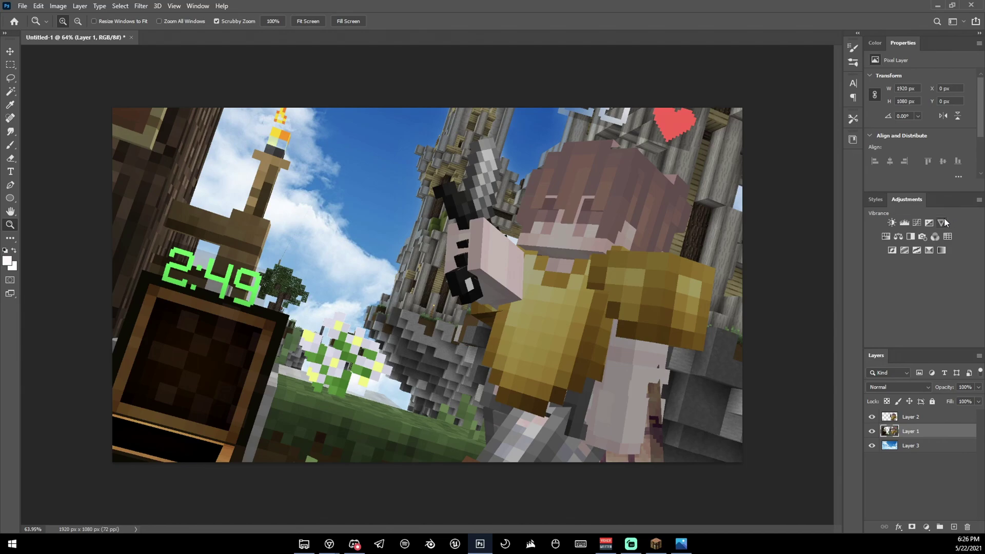
pyautogui.click(892, 223)
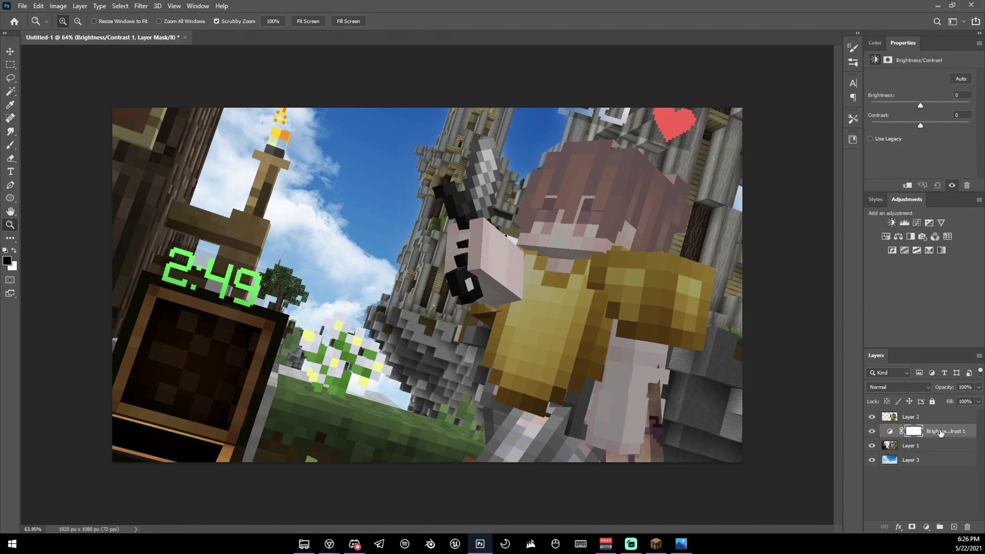
pyautogui.moveTo(940, 434); pyautogui.dragTo(929, 454)
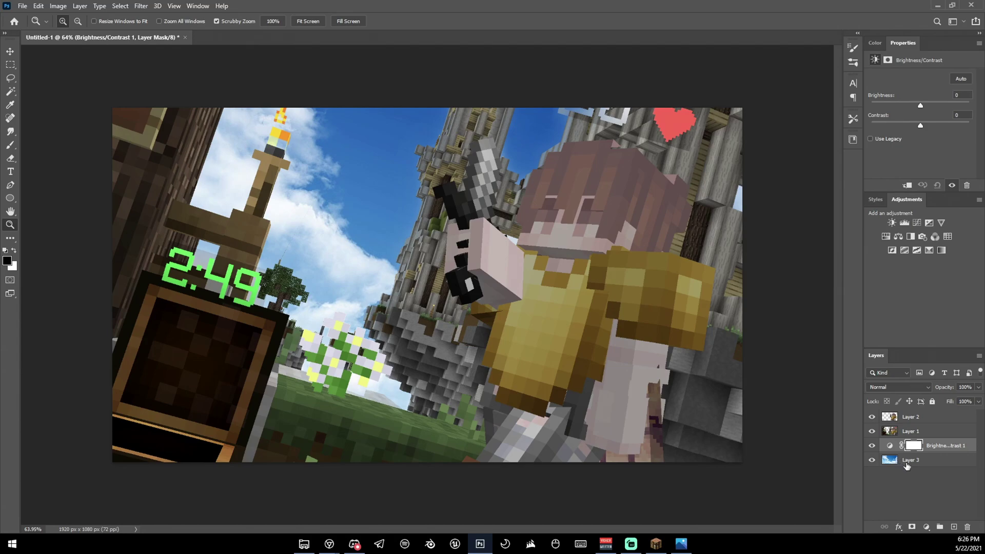
pyautogui.moveTo(922, 107); pyautogui.dragTo(936, 106)
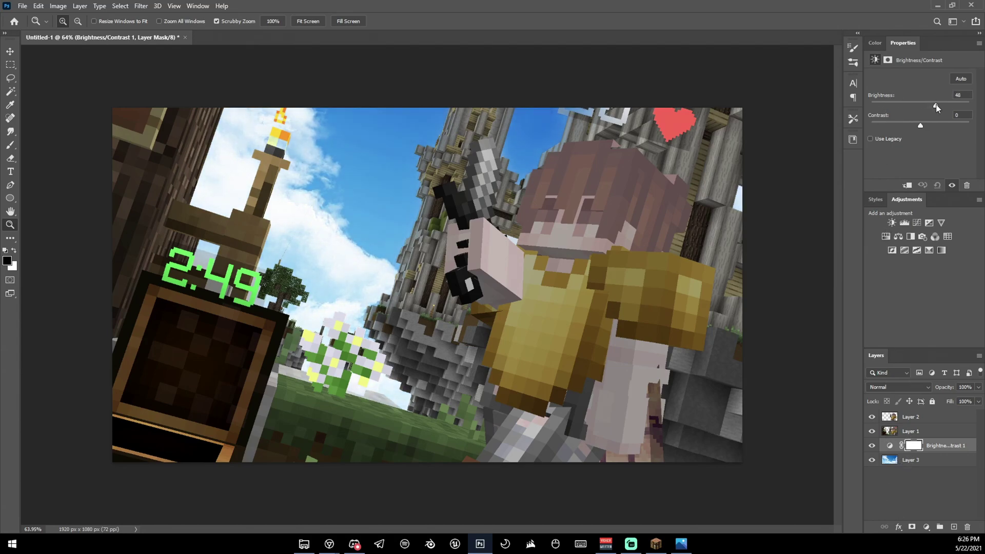
pyautogui.click(941, 222)
pyautogui.moveTo(922, 90); pyautogui.dragTo(934, 93)
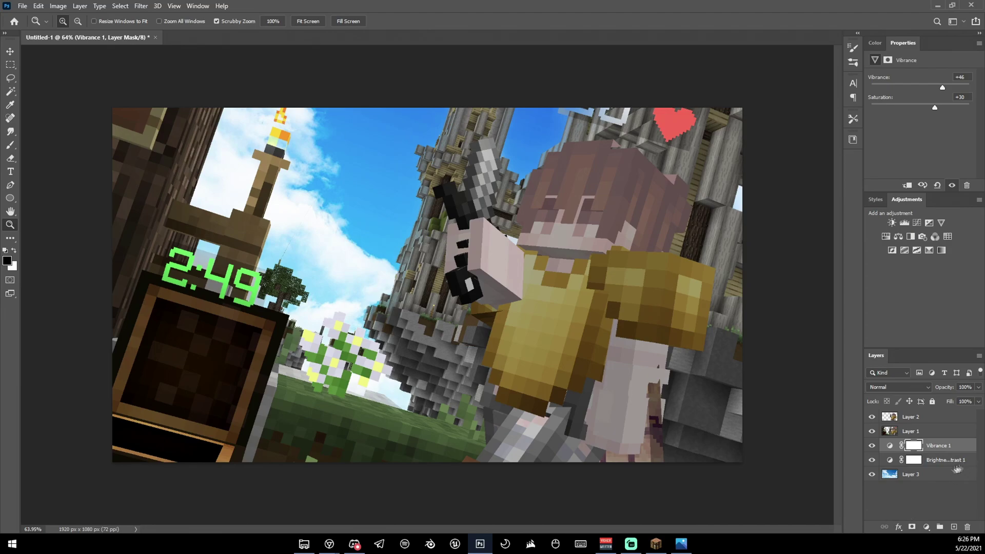
# - Merge the Vibrance and Brightness/Contrast adjustment layers with the sky image layer, Layer 3
pyautogui.keyDown('ctrl'); pyautogui.click(935, 451); pyautogui.keyUp('ctrl')
pyautogui.click(936, 450)
pyautogui.keyDown('shift'); pyautogui.click(936, 476); pyautogui.keyUp('shift')
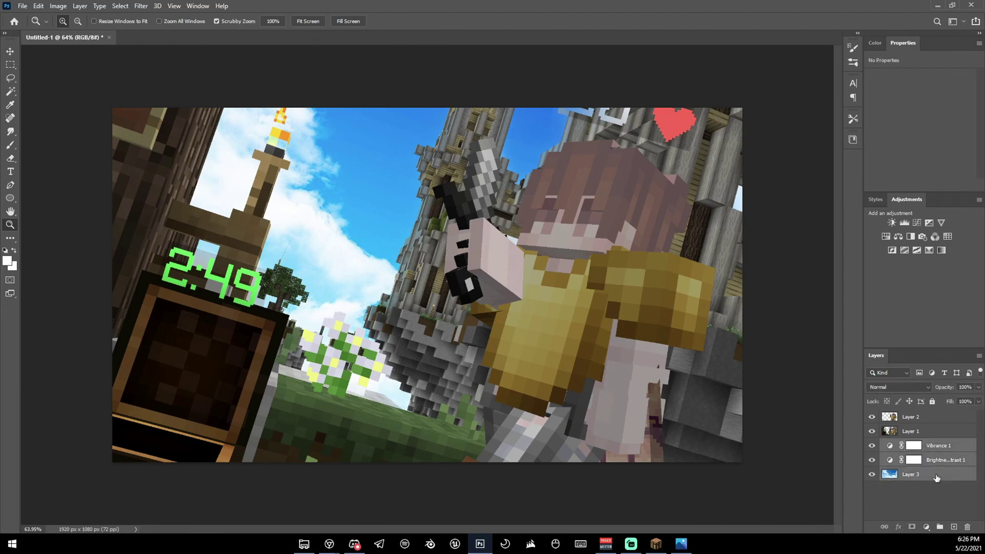
pyautogui.hotkey('ctrl', 'e')
# - Clip a Brightness/Contrast adjustment at brightness 60 and a Vibrance adjustment at vibrance +29, saturation +65, to Layer 1
pyautogui.click(921, 431)
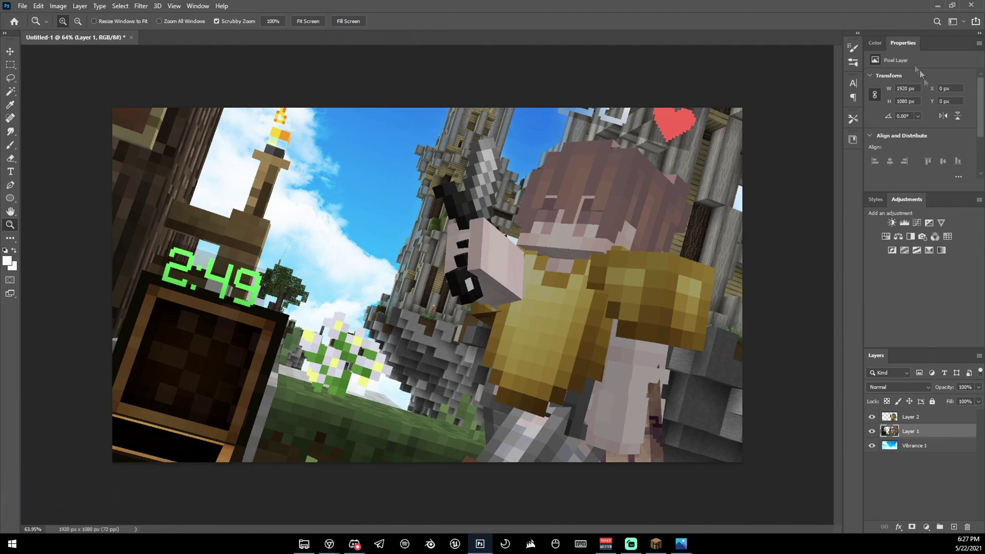
pyautogui.click(892, 223)
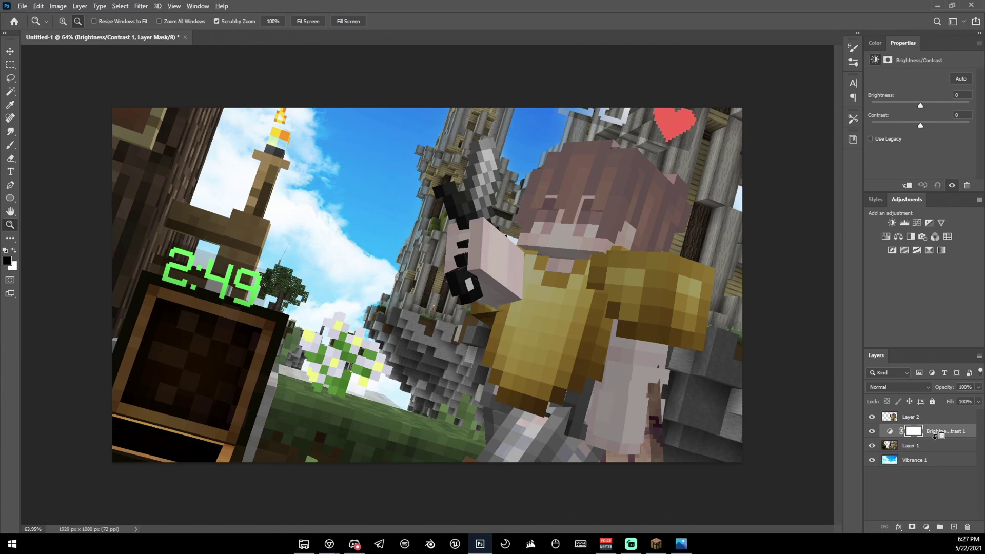
pyautogui.keyDown('alt'); pyautogui.click(931, 437); pyautogui.keyUp('alt')
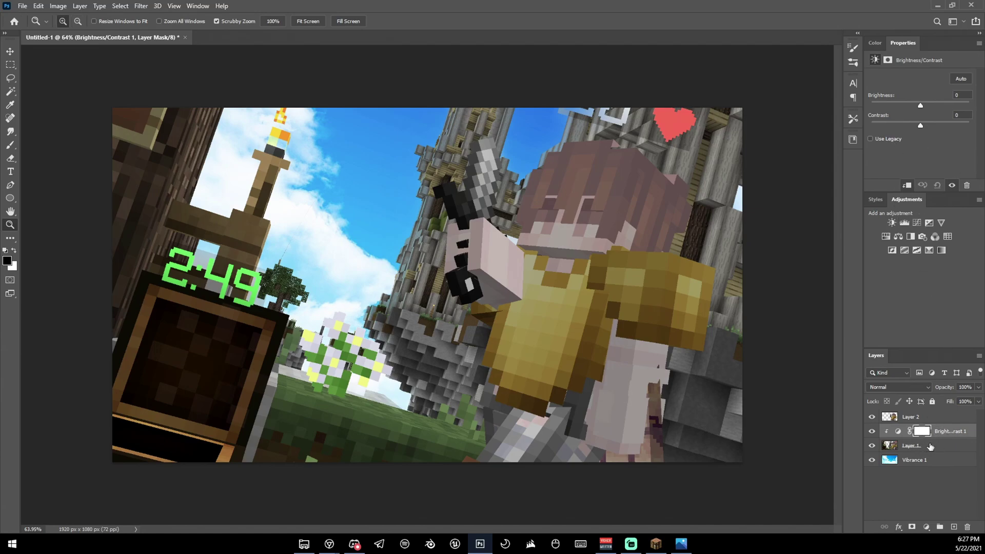
pyautogui.moveTo(921, 105); pyautogui.dragTo(941, 107)
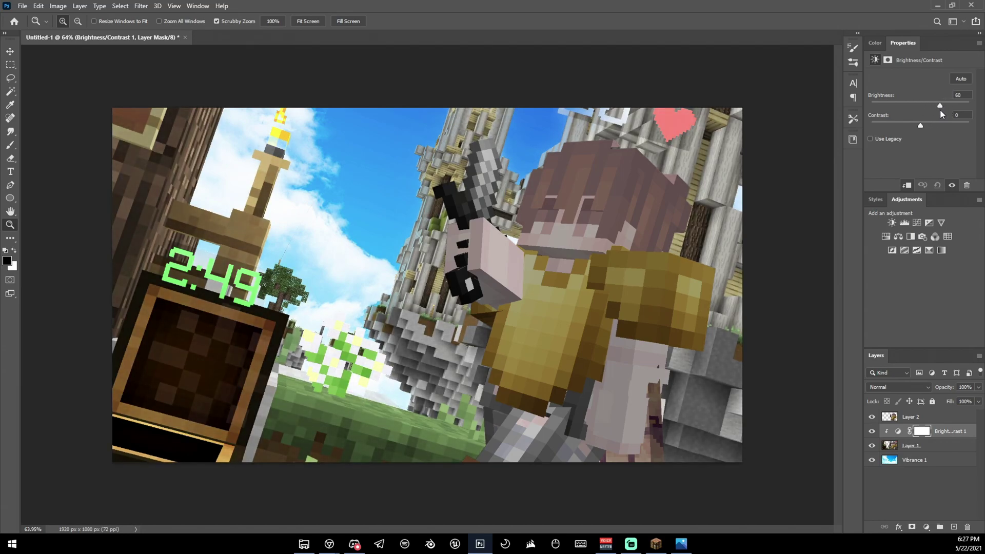
pyautogui.click(941, 223)
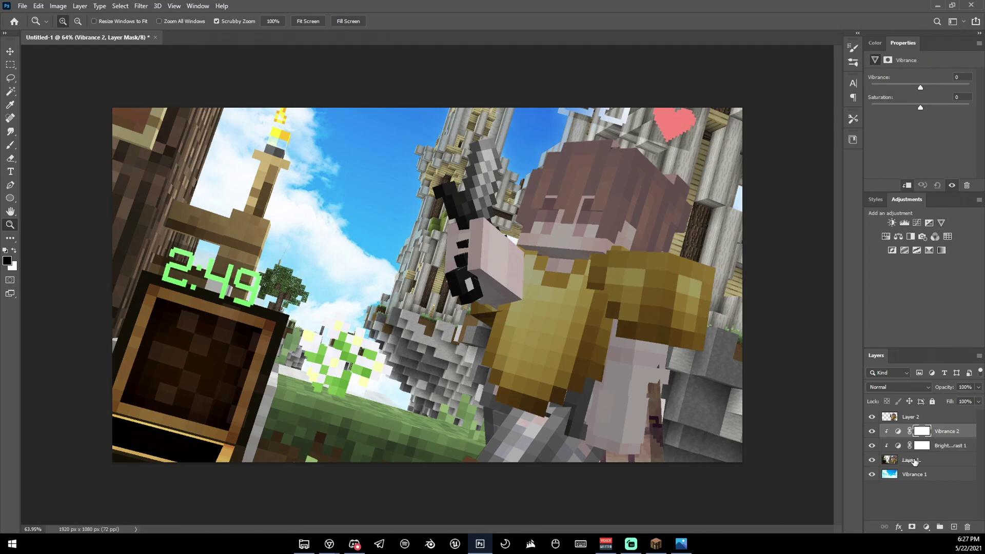
pyautogui.moveTo(923, 107); pyautogui.dragTo(953, 106)
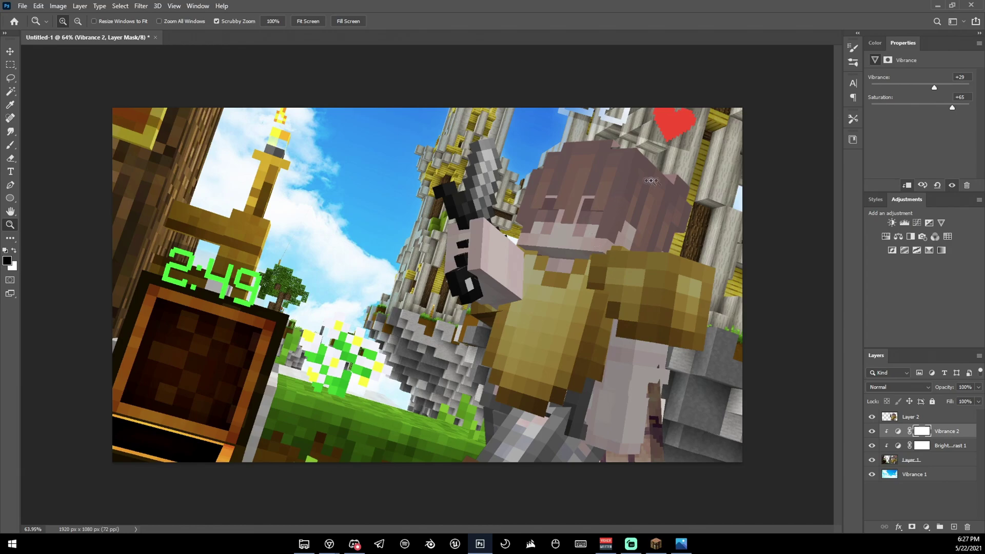
# - Clip a Brightness/Contrast adjustment at brightness 65 and a Vibrance adjustment at vibrance +34, saturation +53, to the player cutout, Layer 2
pyautogui.click(927, 417)
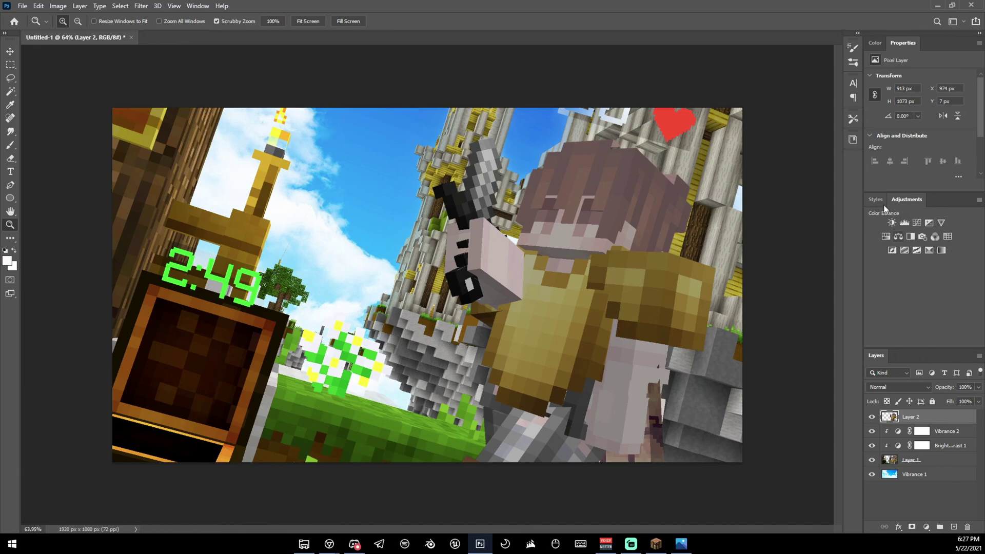
pyautogui.click(892, 223)
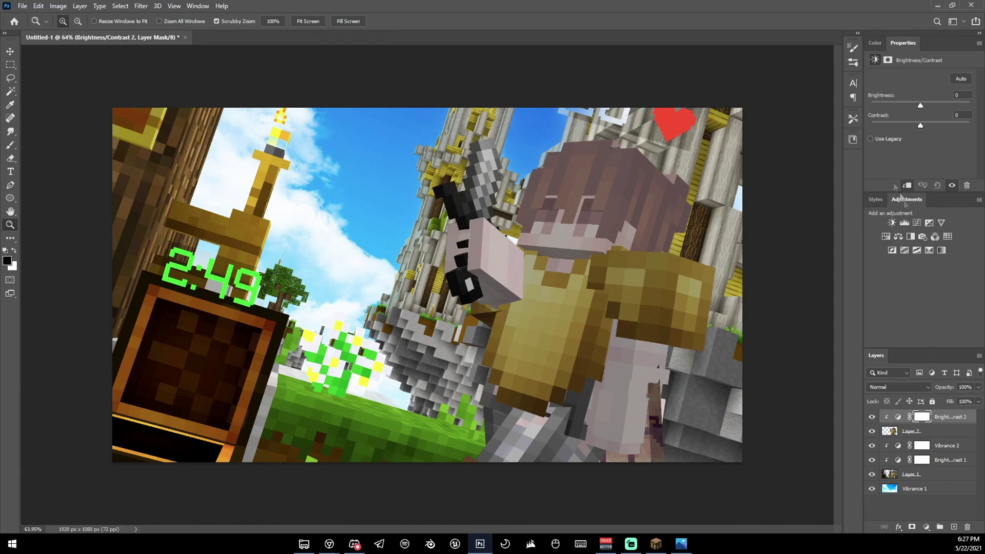
pyautogui.moveTo(920, 108); pyautogui.dragTo(944, 107)
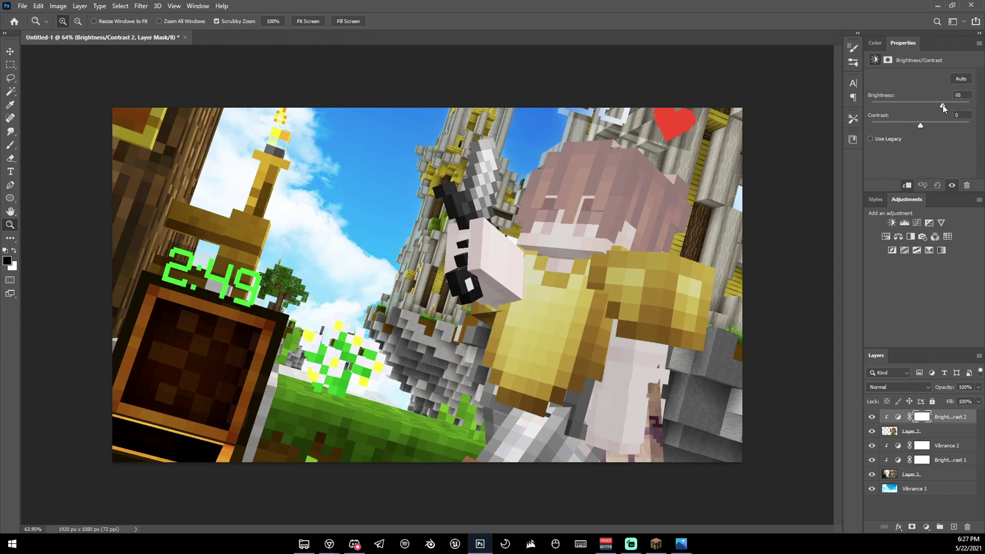
pyautogui.click(942, 222)
pyautogui.keyDown('alt'); pyautogui.click(943, 422); pyautogui.keyUp('alt')
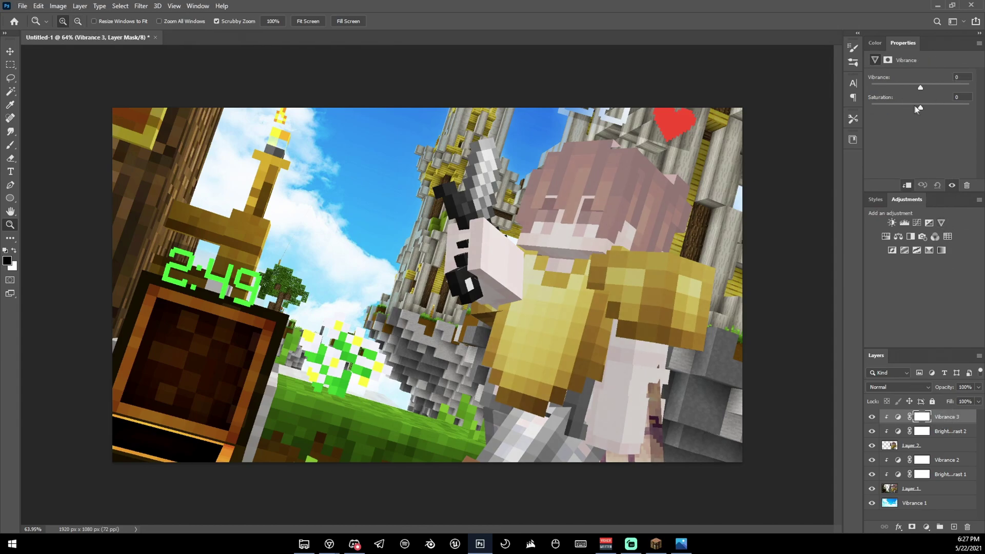
pyautogui.moveTo(922, 108); pyautogui.dragTo(946, 108)
pyautogui.moveTo(621, 264); pyautogui.dragTo(659, 347)
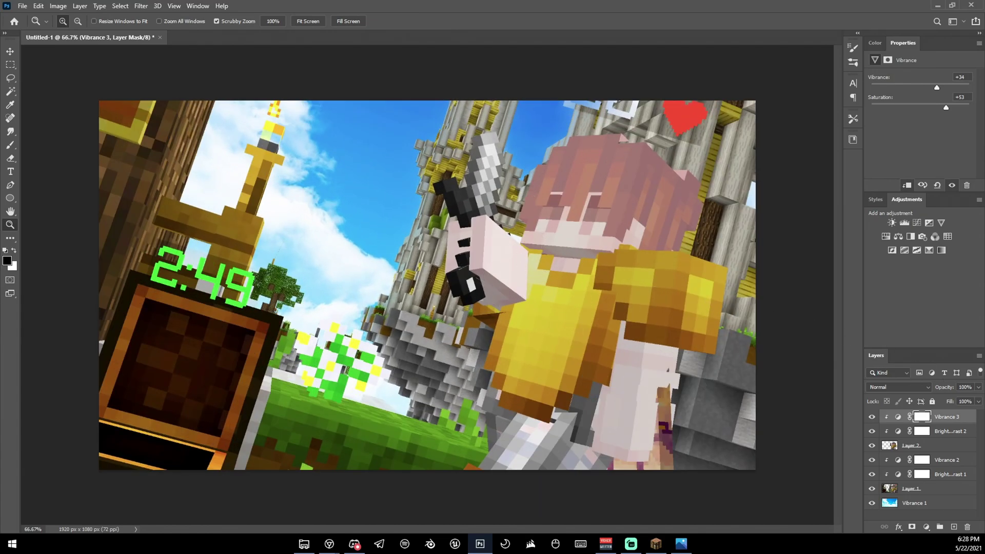
# - Merge the player cutout and the background scenery each with their own clipped adjustment layers
pyautogui.keyDown('shift'); pyautogui.click(944, 452); pyautogui.keyUp('shift')
pyautogui.hotkey('ctrl', 'e')
pyautogui.click(945, 435)
pyautogui.keyDown('shift'); pyautogui.click(939, 464); pyautogui.keyUp('shift')
pyautogui.hotkey('ctrl', 'e')
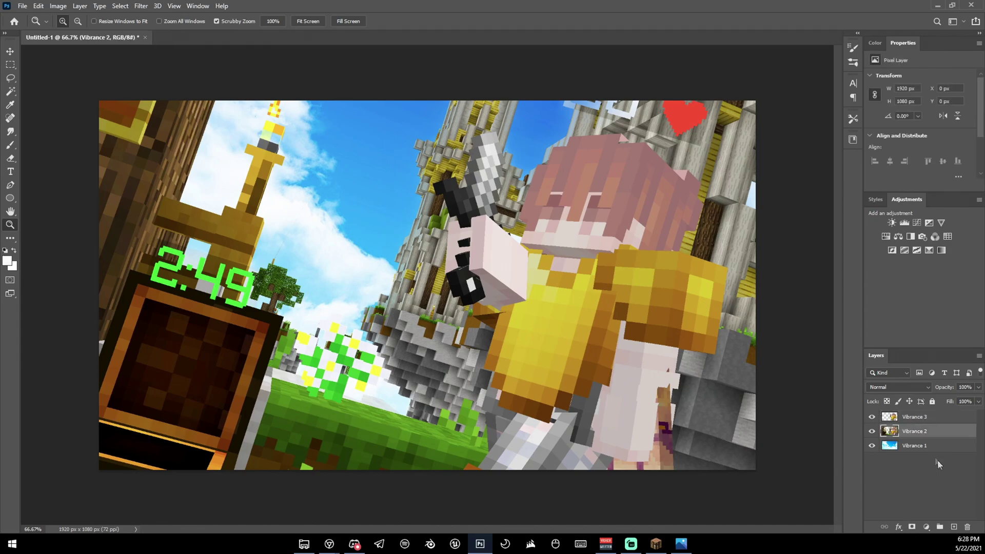
# - Rename the cutout layer with the player's name, the scenery layer as BG, and the sky layer as Sky
pyautogui.hotkey('alt', ']')
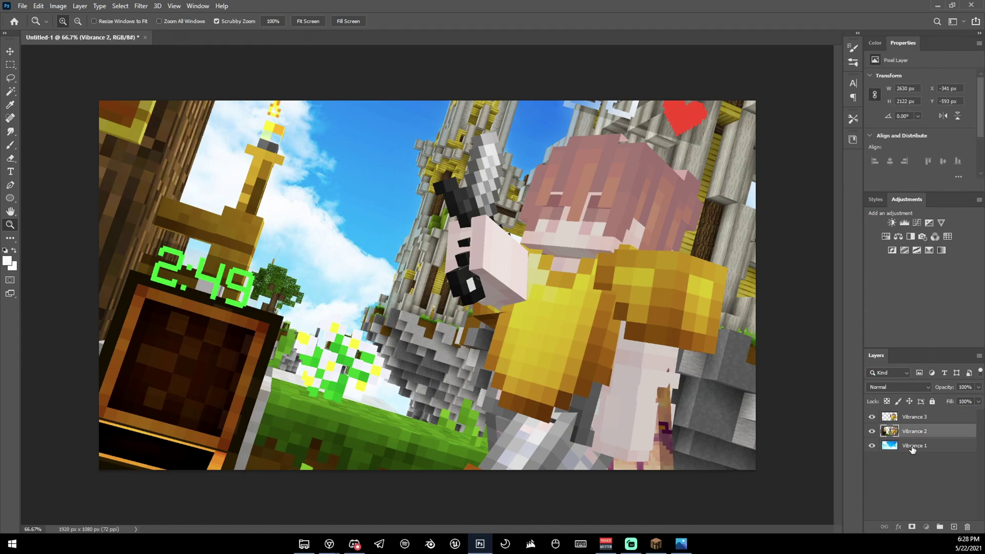
pyautogui.click(912, 445)
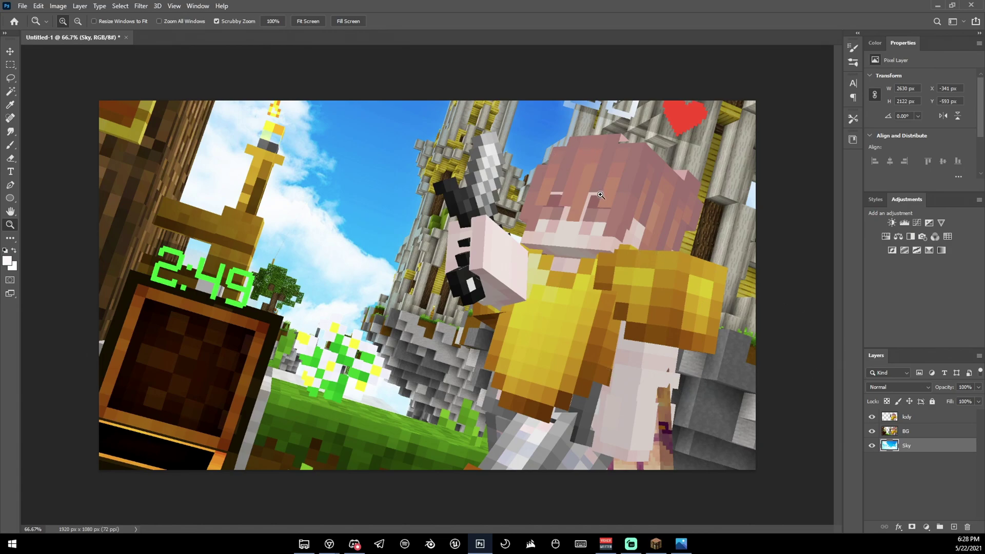
pyautogui.moveTo(597, 198); pyautogui.dragTo(537, 237)
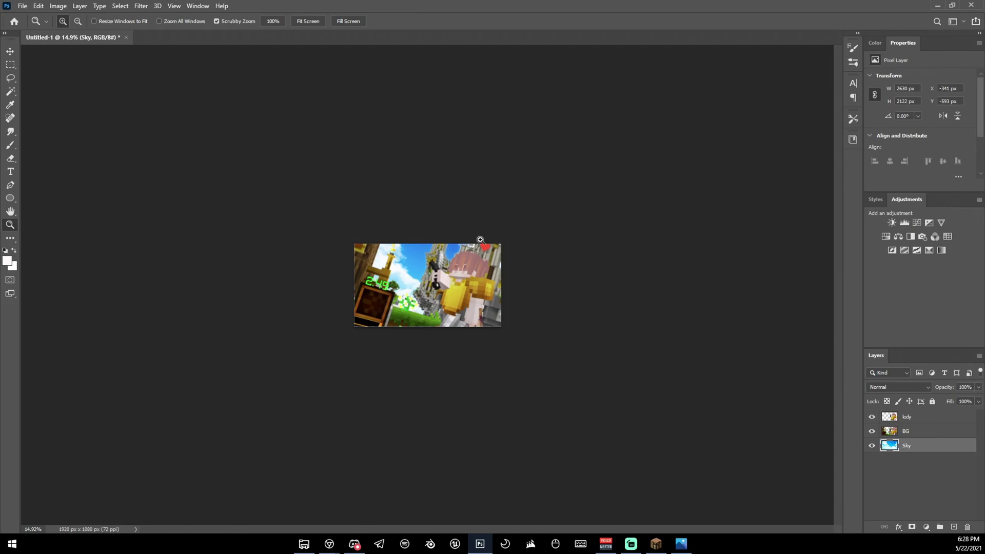
pyautogui.moveTo(511, 311); pyautogui.dragTo(554, 318)
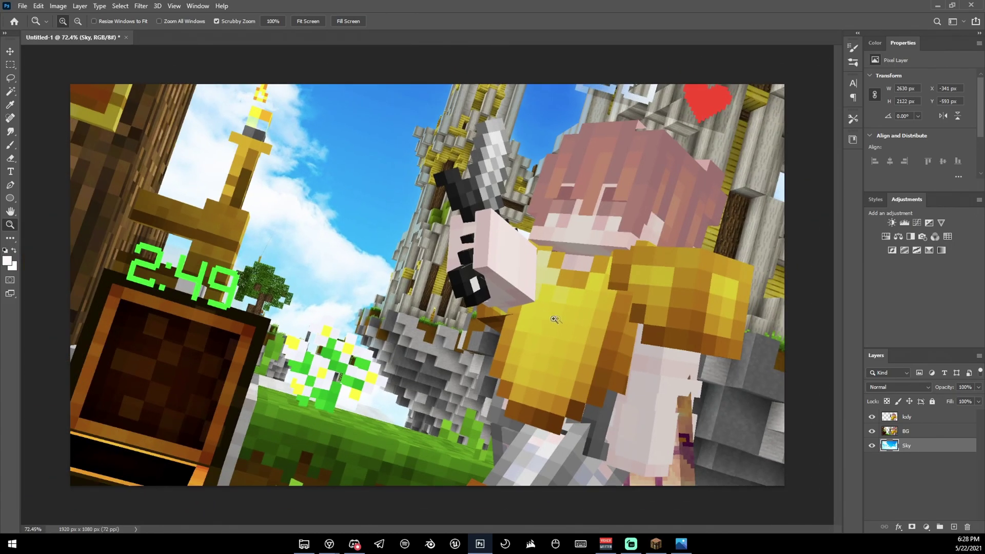
# - Add a Multiply drop shadow to the player cutout layer at 69% opacity, 90° angle, 11 px distance and 24 px size
pyautogui.doubleClick(932, 415)
pyautogui.moveTo(747, 207); pyautogui.dragTo(360, 280)
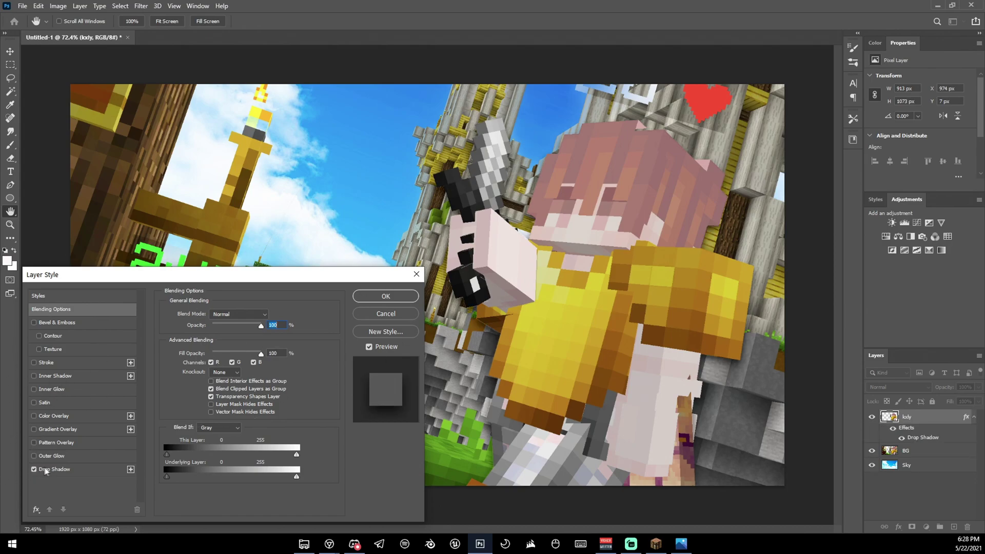
pyautogui.click(58, 470)
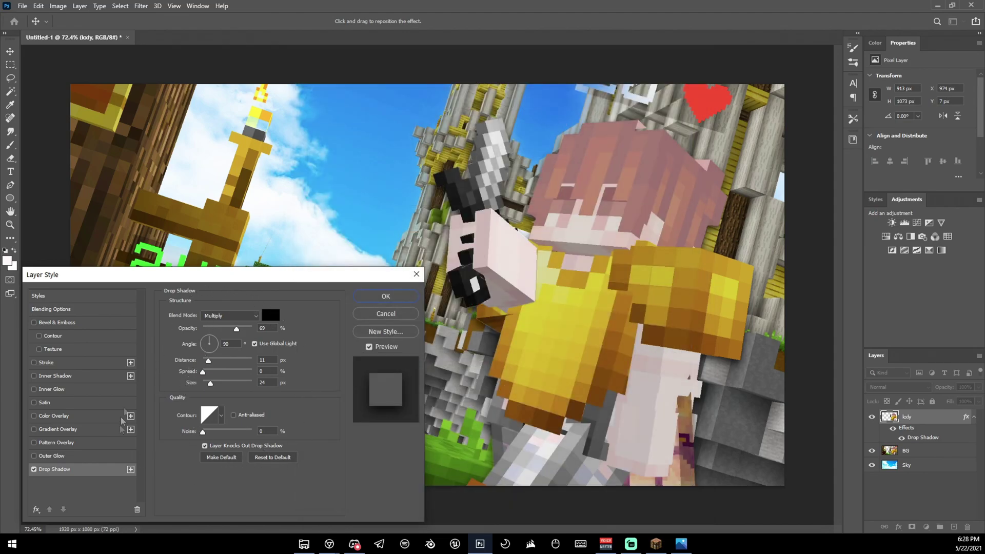
# - Add an Overlay-mode gradient overlay to the player layer using the Black, White preset, with its dark stop set to 4c4c4c
pyautogui.click(34, 430)
pyautogui.click(54, 432)
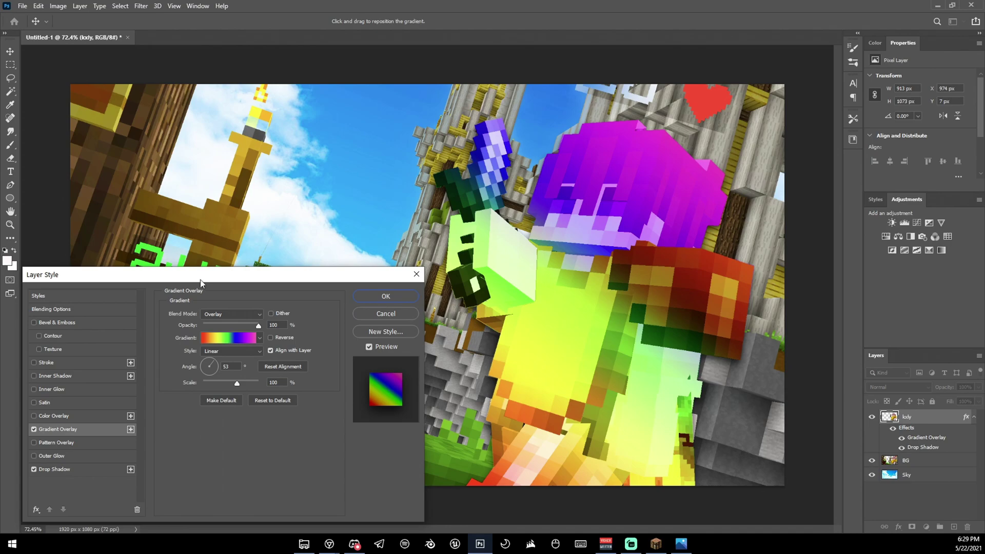
pyautogui.click(224, 342)
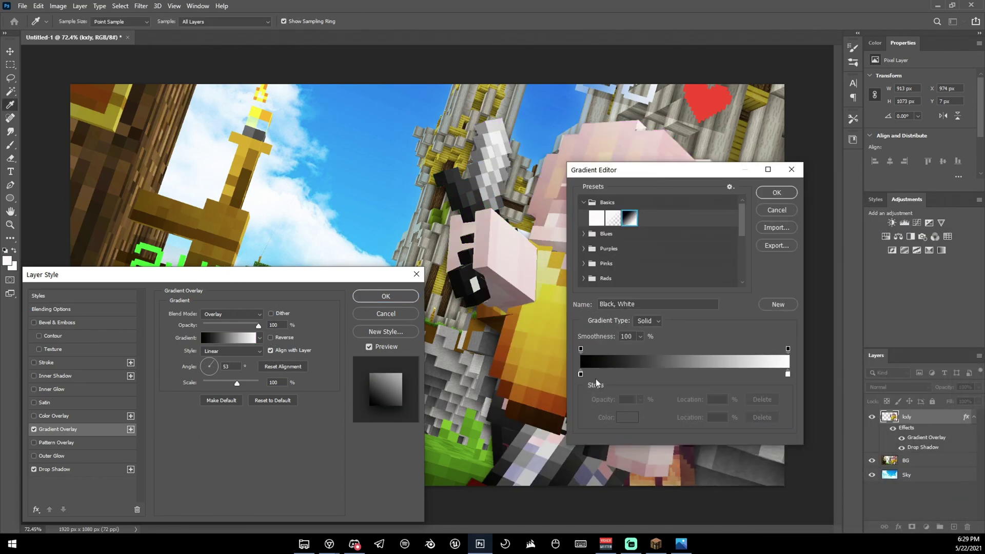
pyautogui.doubleClick(582, 374)
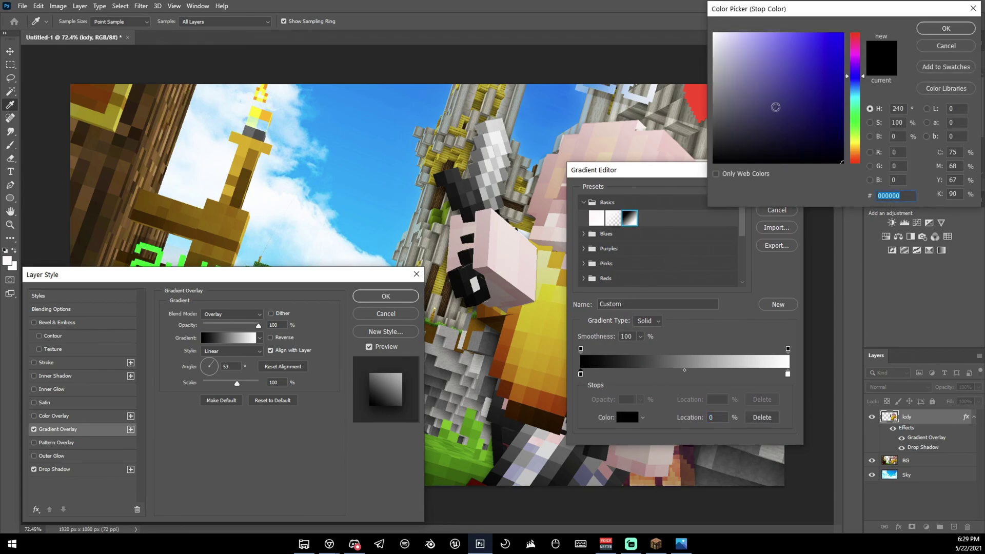
pyautogui.click(716, 122)
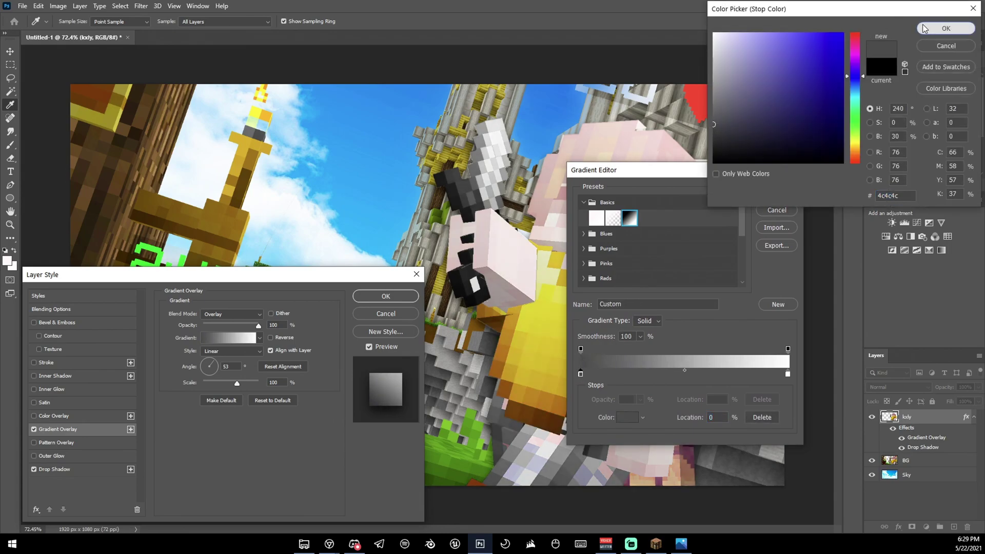
pyautogui.click(946, 28)
# - Set the gradient's light stop to c6c6c6, lower the overlay's opacity to 49% and apply the layer style
pyautogui.doubleClick(788, 374)
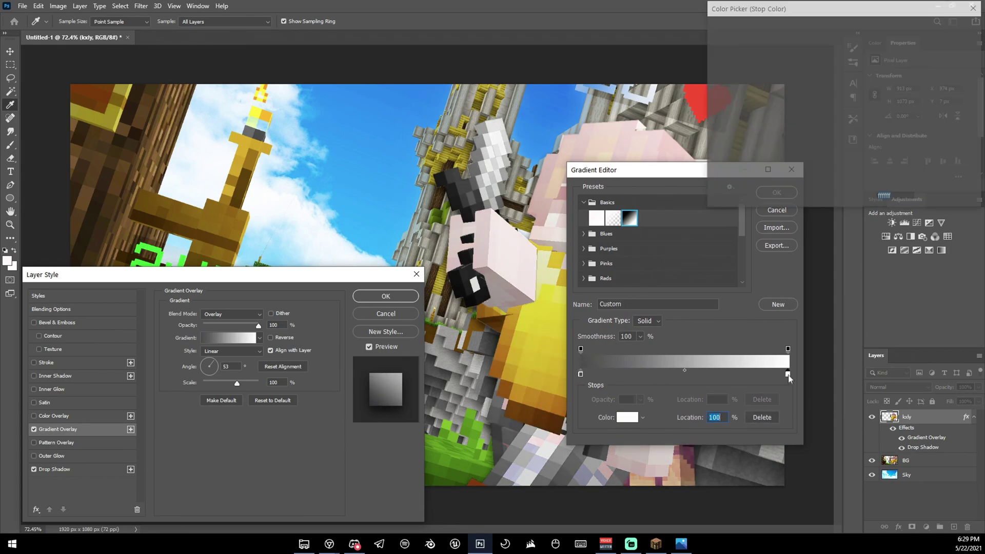
pyautogui.click(712, 62)
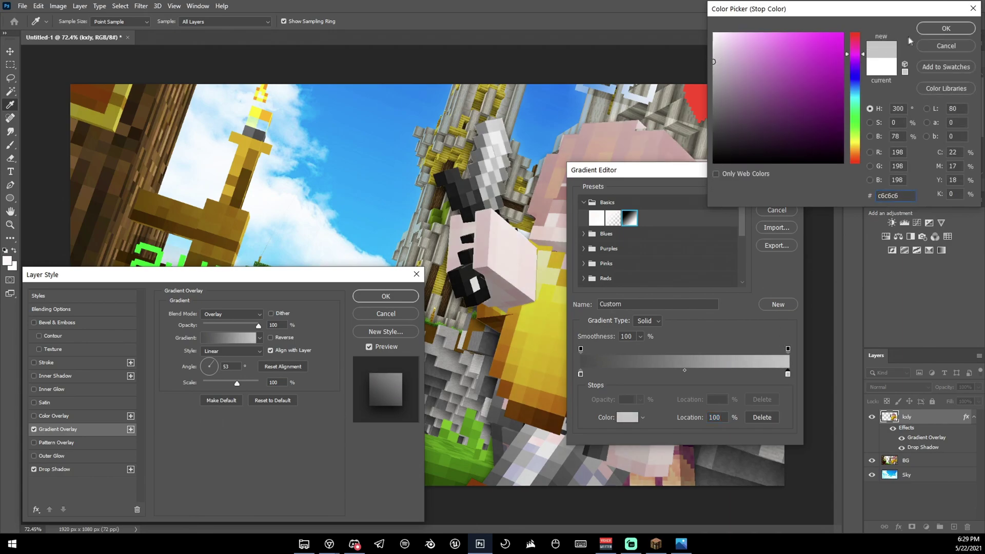
pyautogui.press('Return')
pyautogui.press('Return')
pyautogui.moveTo(254, 324); pyautogui.dragTo(230, 325)
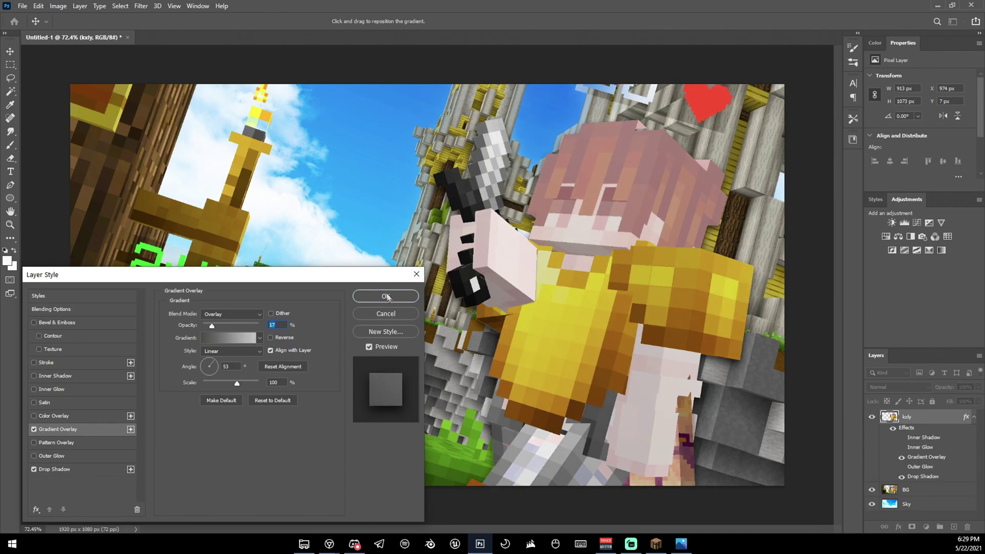
pyautogui.click(386, 296)
pyautogui.press('z')
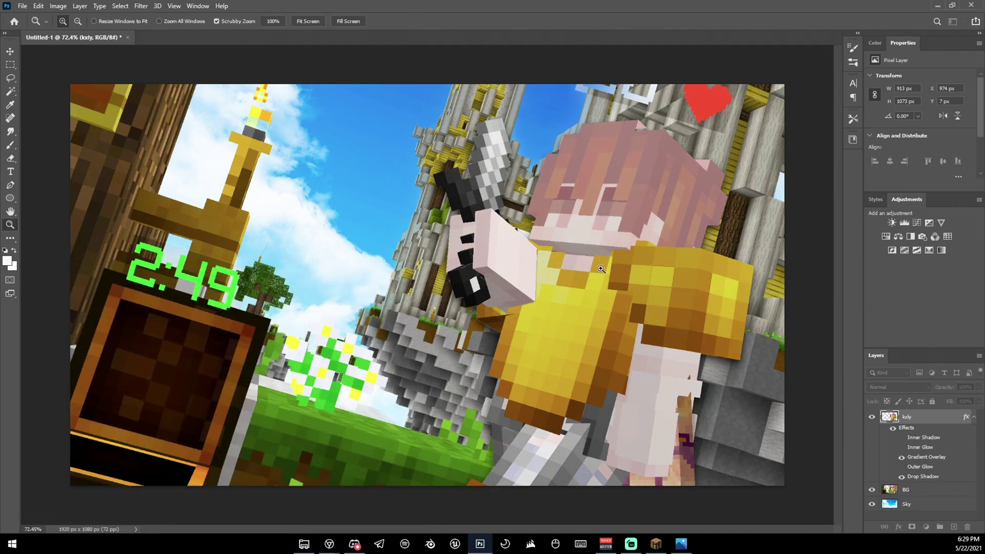
pyautogui.moveTo(608, 259); pyautogui.dragTo(545, 318)
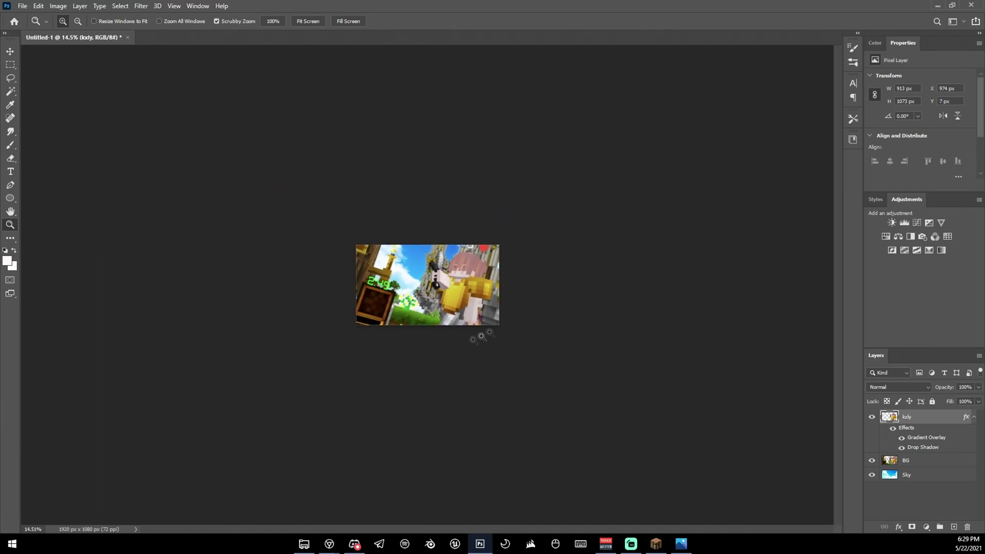
pyautogui.moveTo(480, 311); pyautogui.dragTo(536, 312)
# - Copy the player layer's style and paste it onto the BG layer
pyautogui.rightClick(930, 416)
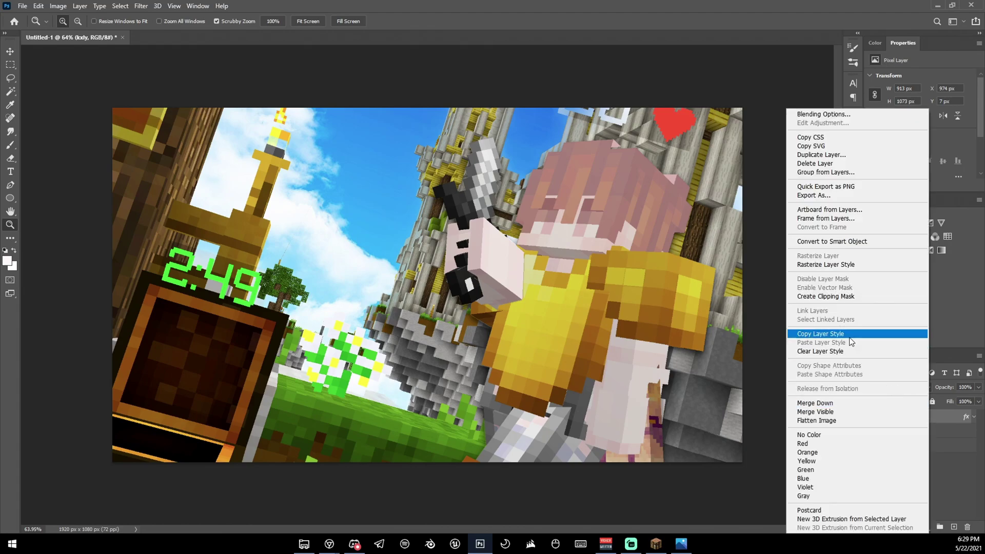
pyautogui.click(821, 334)
pyautogui.rightClick(923, 432)
pyautogui.click(896, 237)
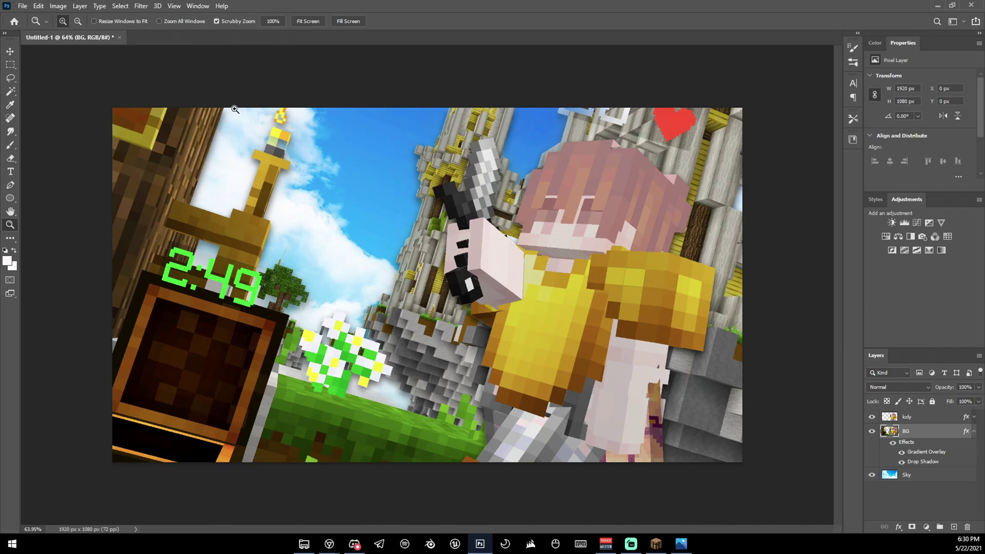
# - Check the pasted shadow against the sky, hide the BG layer's drop shadow and collapse its effects list
pyautogui.moveTo(216, 146); pyautogui.dragTo(253, 134)
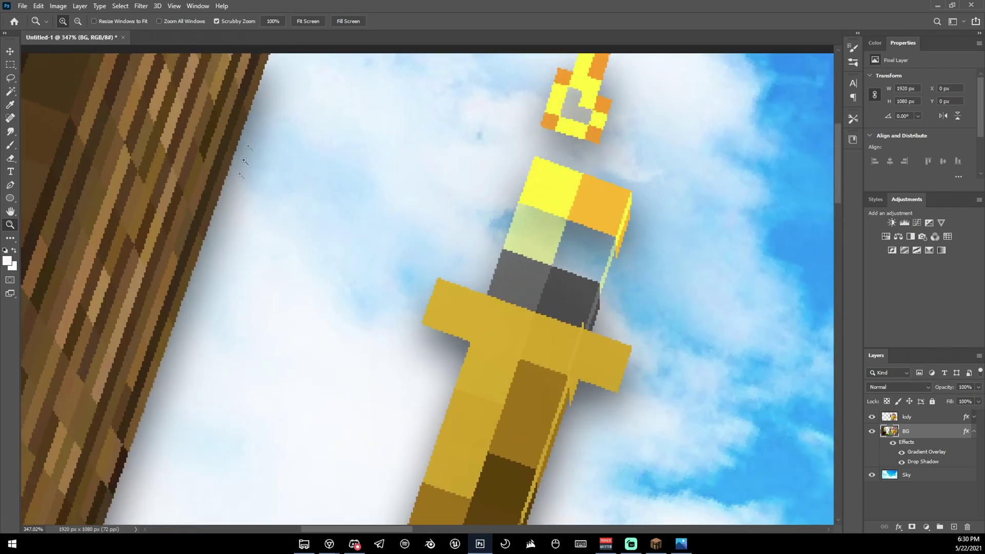
pyautogui.hotkey('ctrl', '-')
pyautogui.hotkey('ctrl', '-')
pyautogui.hotkey('ctrl', '-')
pyautogui.hotkey('ctrl', '-')
pyautogui.hotkey('ctrl', '-')
pyautogui.hotkey('ctrl', '-')
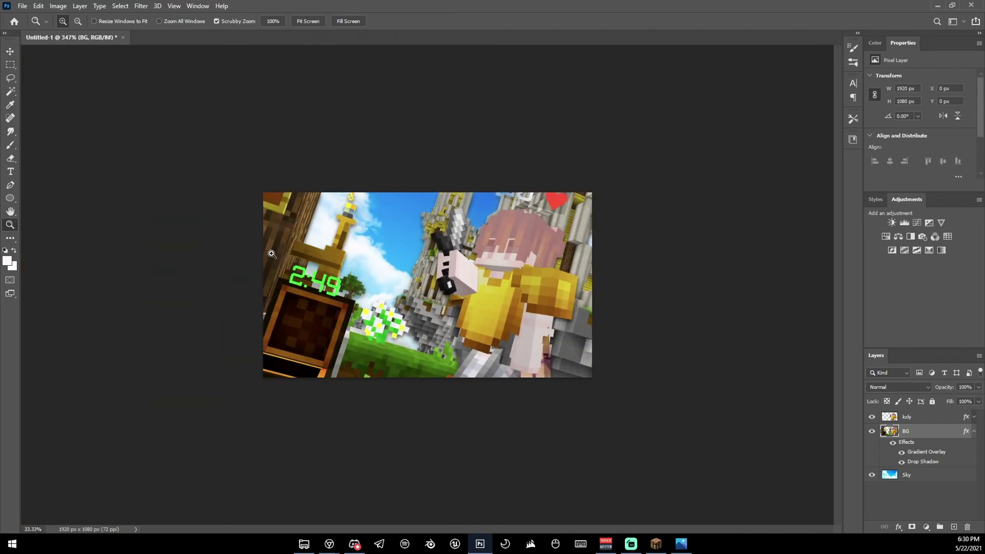
pyautogui.moveTo(272, 254); pyautogui.dragTo(222, 271)
pyautogui.moveTo(476, 324); pyautogui.dragTo(557, 325)
pyautogui.hotkey('ctrl', '0')
pyautogui.rightClick(945, 437)
pyautogui.click(938, 448)
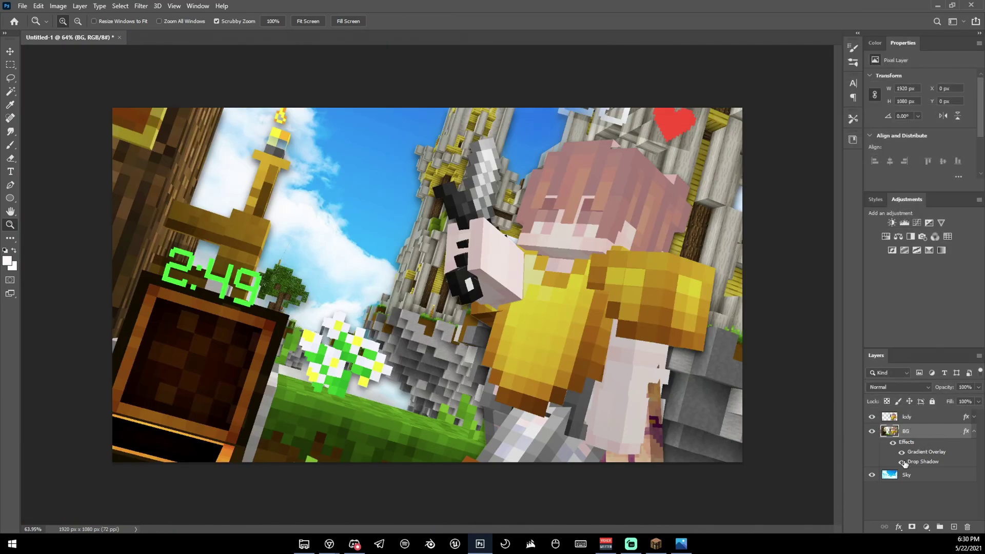
pyautogui.click(902, 463)
pyautogui.click(974, 431)
# - Merge the BG and Sky layers into a single background layer
pyautogui.click(948, 447)
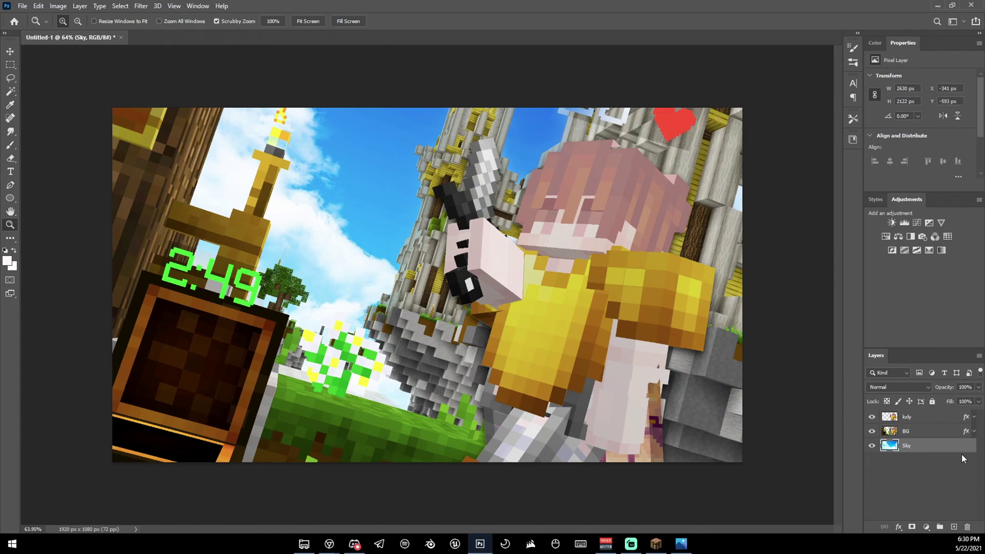
pyautogui.keyDown('shift'); pyautogui.click(929, 433); pyautogui.keyUp('shift')
pyautogui.hotkey('ctrl', 'e')
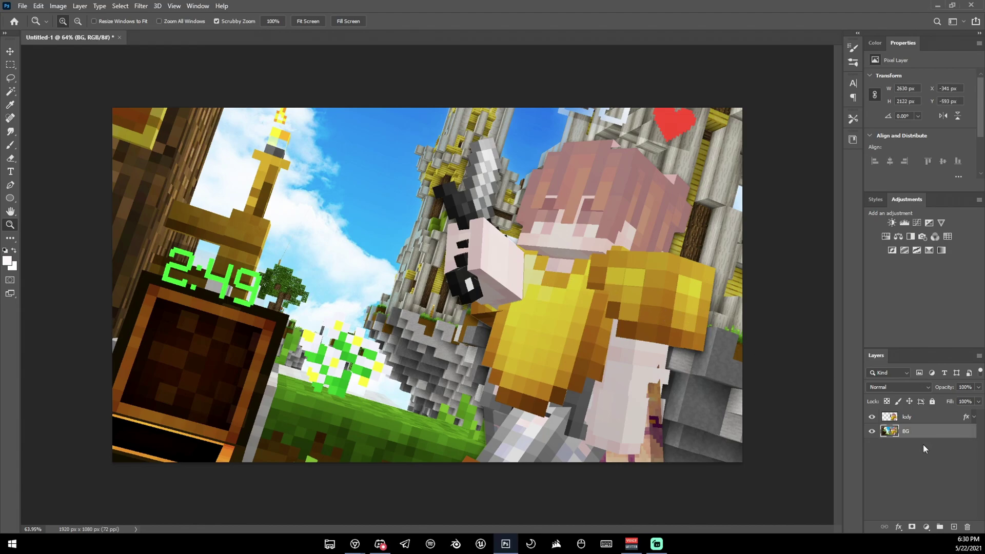
# - Apply a Zoom radial blur of amount 4 at Good quality to the BG layer, with the blur centre shifted toward the player
pyautogui.click(143, 6)
pyautogui.moveTo(166, 135)
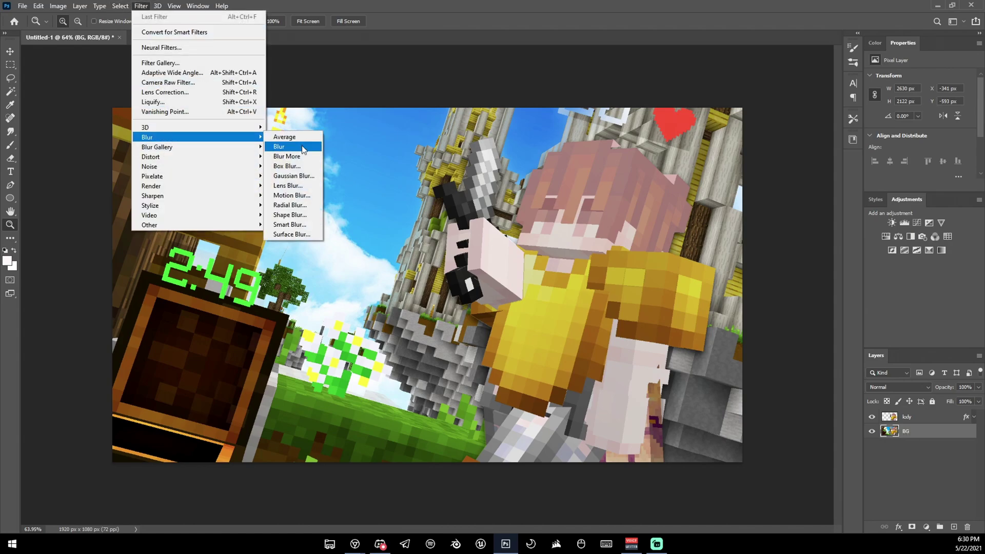
pyautogui.click(290, 205)
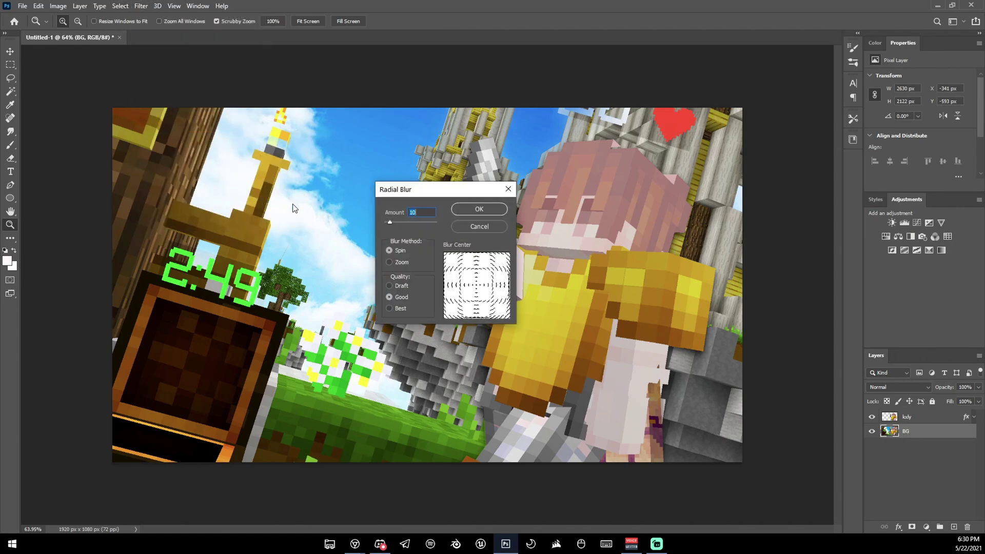
pyautogui.click(389, 262)
pyautogui.moveTo(476, 286); pyautogui.dragTo(496, 286)
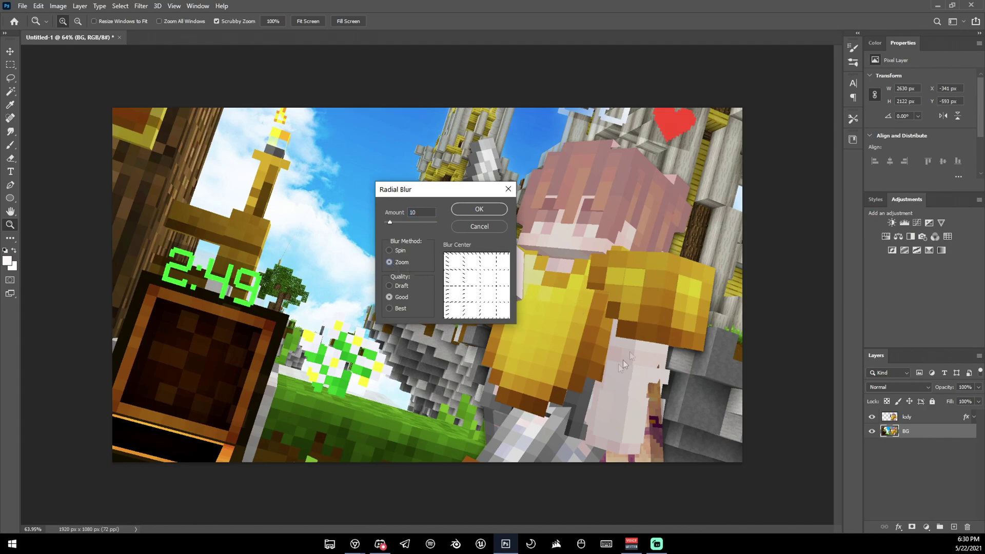
pyautogui.moveTo(497, 287); pyautogui.dragTo(454, 269)
pyautogui.moveTo(503, 293); pyautogui.dragTo(494, 258)
pyautogui.moveTo(424, 214); pyautogui.dragTo(400, 216)
pyautogui.write('4')
pyautogui.click(463, 209)
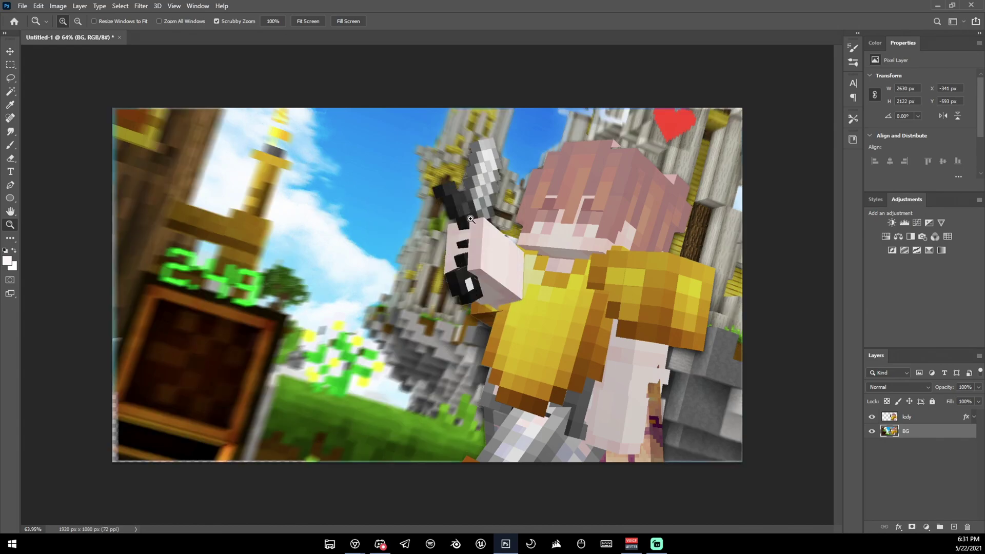
# - Inspect the blurred background's left edge and set up the Smudge tool with a 1200 px soft round brush at 76% strength
pyautogui.moveTo(510, 233); pyautogui.dragTo(538, 293)
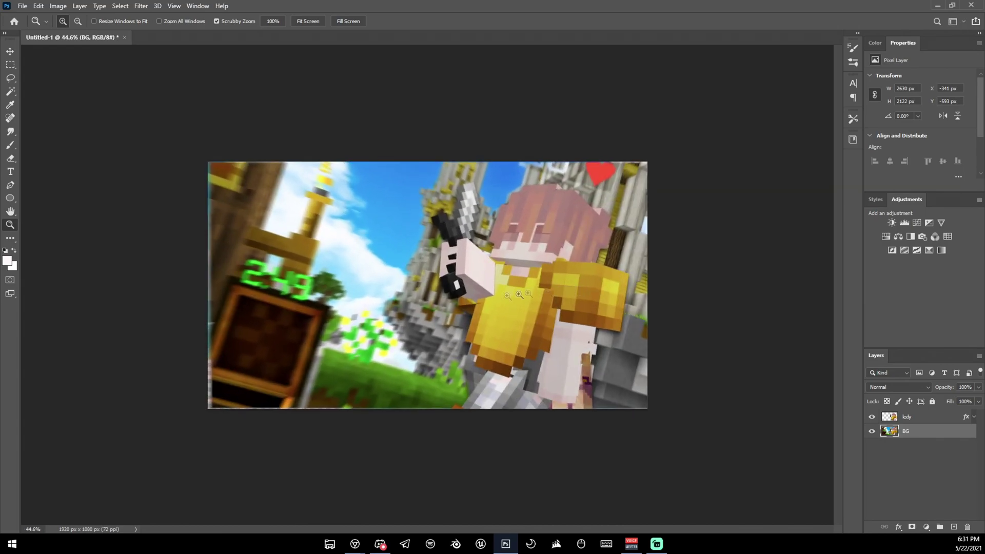
pyautogui.moveTo(202, 214); pyautogui.dragTo(229, 218)
pyautogui.moveTo(124, 177); pyautogui.dragTo(117, 182)
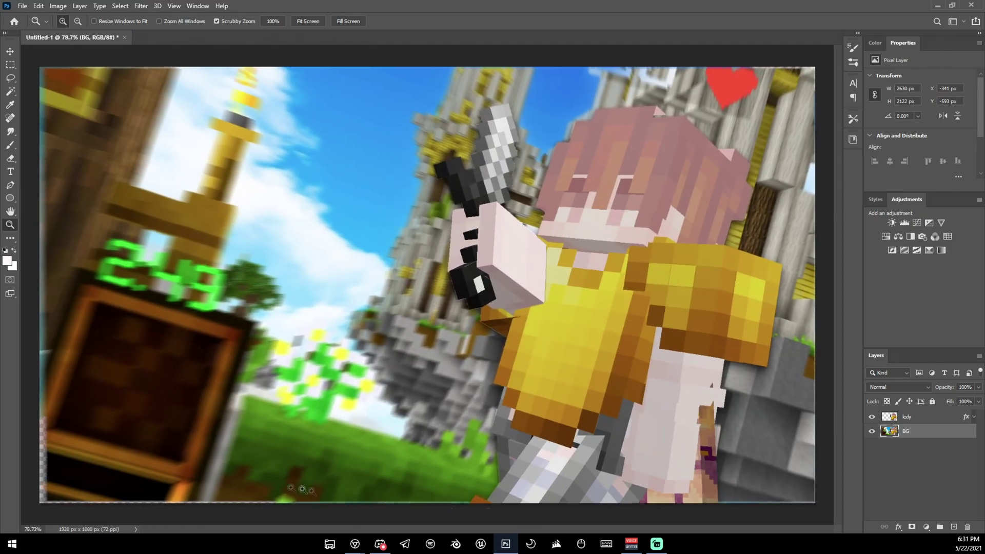
pyautogui.moveTo(46, 83); pyautogui.dragTo(57, 82)
pyautogui.press('h')
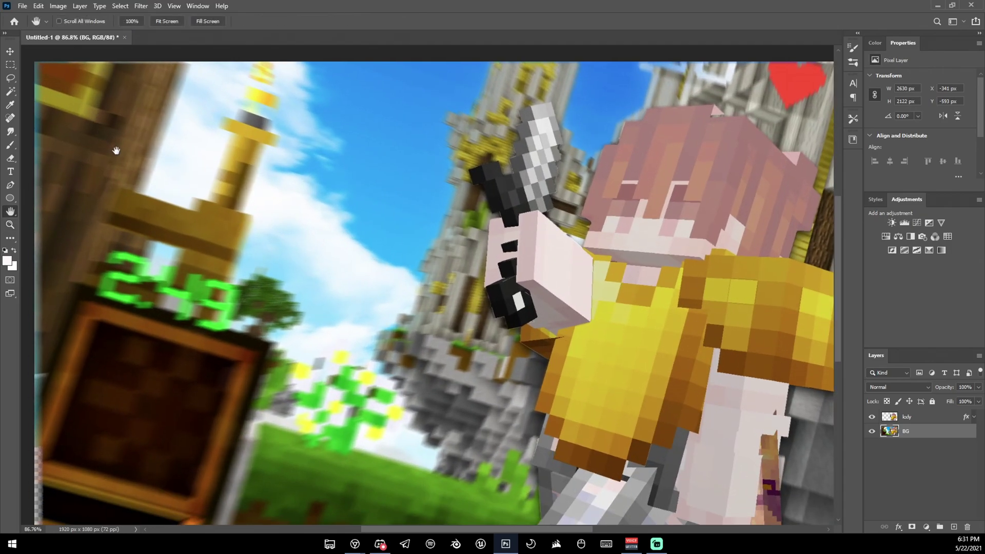
pyautogui.moveTo(116, 150); pyautogui.dragTo(277, 181)
pyautogui.click(10, 132)
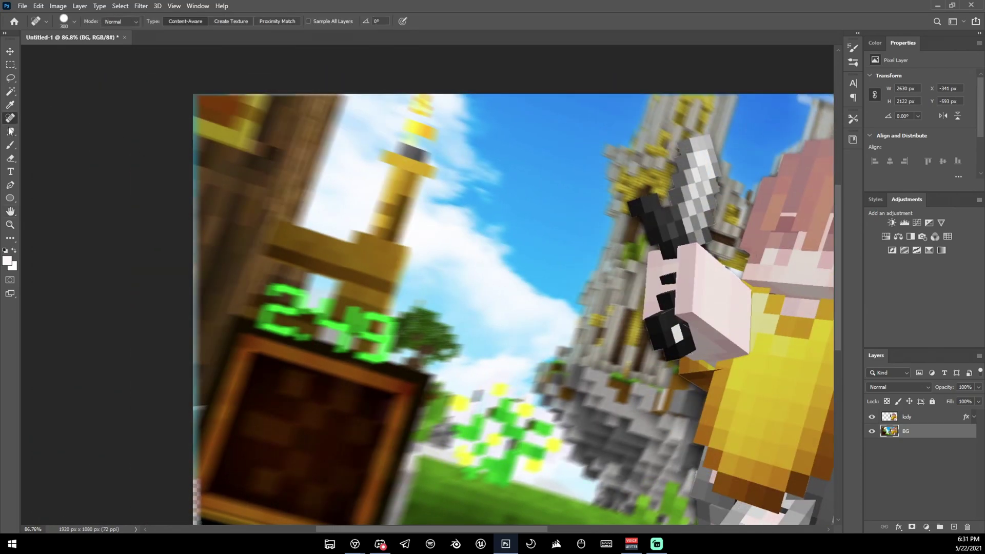
pyautogui.click(75, 21)
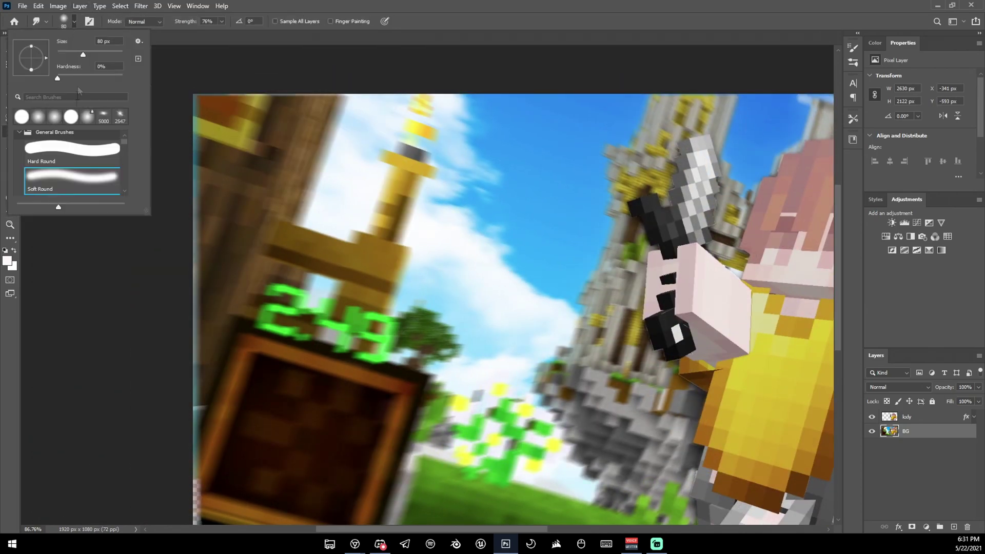
pyautogui.click(60, 22)
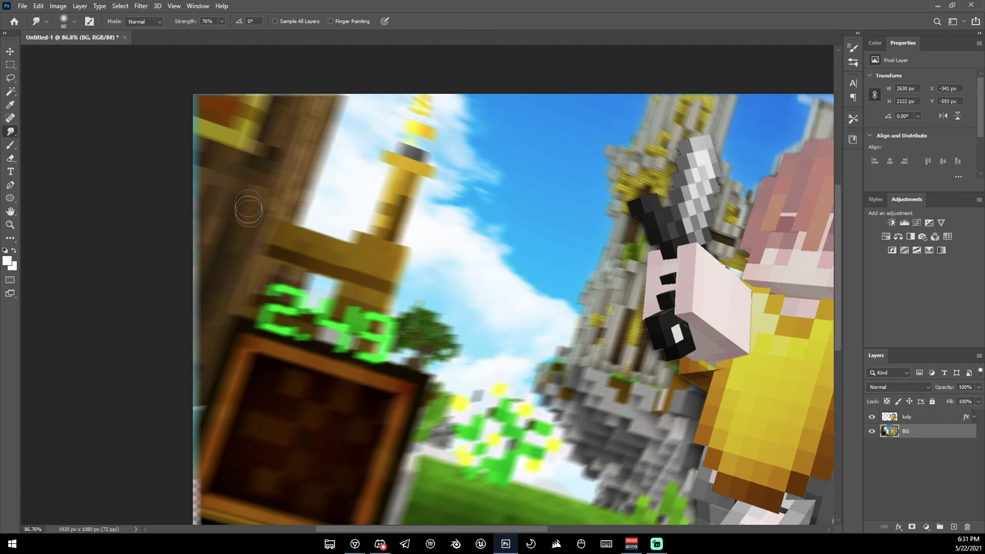
pyautogui.press(']')
pyautogui.press(']')
pyautogui.press(']')
pyautogui.press(']')
pyautogui.press(']')
pyautogui.press(']')
pyautogui.press(']')
pyautogui.press(']')
pyautogui.press(']')
pyautogui.press(']')
pyautogui.press(']')
pyautogui.press(']')
pyautogui.press(']')
pyautogui.press(']')
pyautogui.press(']')
pyautogui.press(']')
pyautogui.press(']')
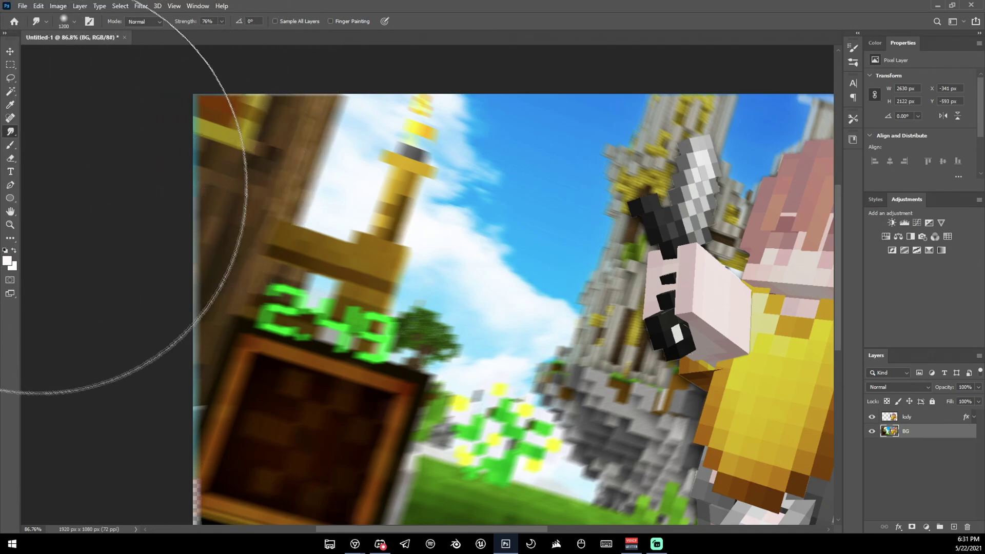
# - Smudge the BG layer along the image's left edge to cover the faint strip left by the blur
pyautogui.press('z')
pyautogui.moveTo(135, 207); pyautogui.dragTo(107, 232)
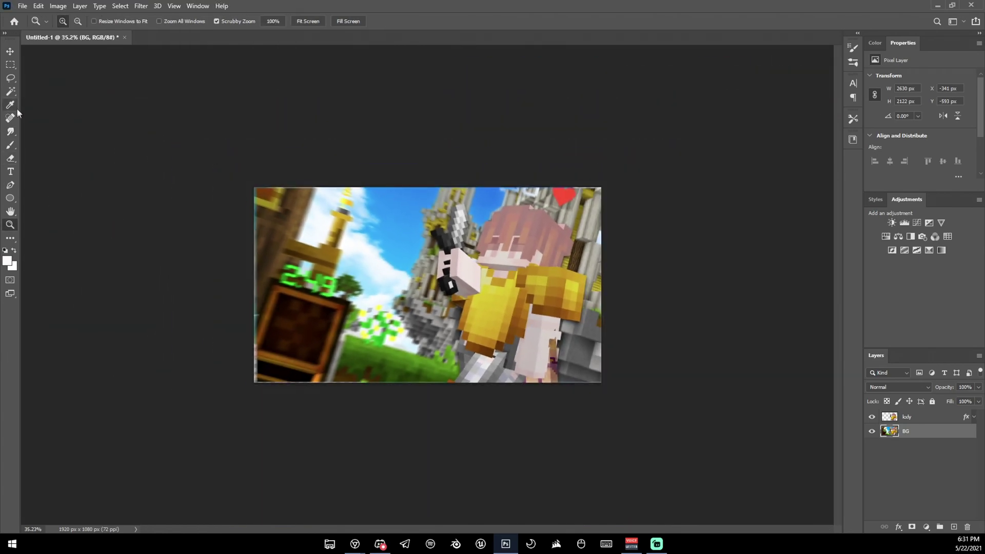
pyautogui.click(10, 131)
pyautogui.moveTo(216, 169)
pyautogui.mouseDown()
pyautogui.moveTo(225, 144)
pyautogui.moveTo(253, 141)
pyautogui.moveTo(271, 161)
pyautogui.moveTo(254, 139)
pyautogui.moveTo(201, 235)
pyautogui.moveTo(198, 359)
pyautogui.mouseUp()
# - Smudge the BG layer's lower left edge with a 300 px brush to cover the transparent strip, and check the whole image
pyautogui.press('z')
pyautogui.moveTo(293, 430); pyautogui.dragTo(360, 423)
pyautogui.press('h')
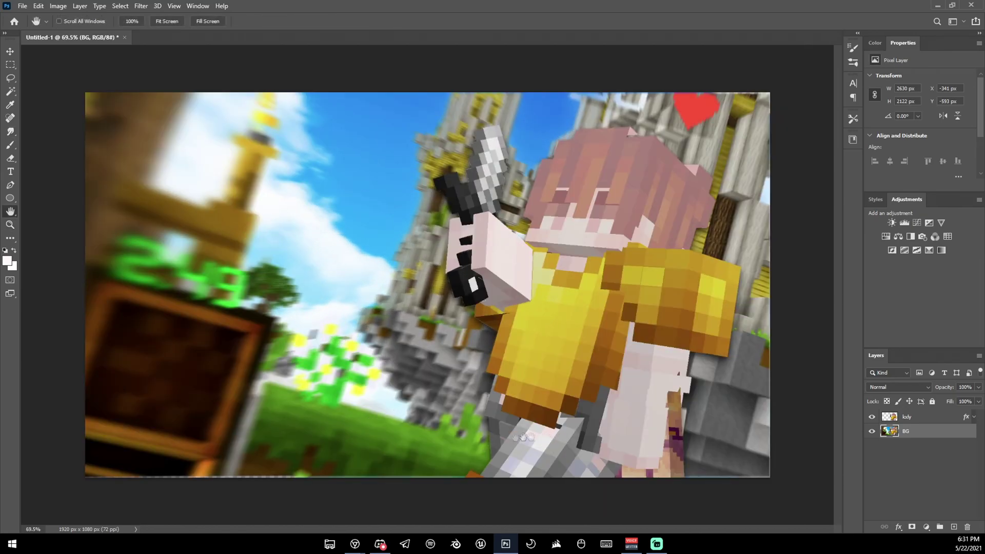
pyautogui.click(13, 119)
pyautogui.click(11, 131)
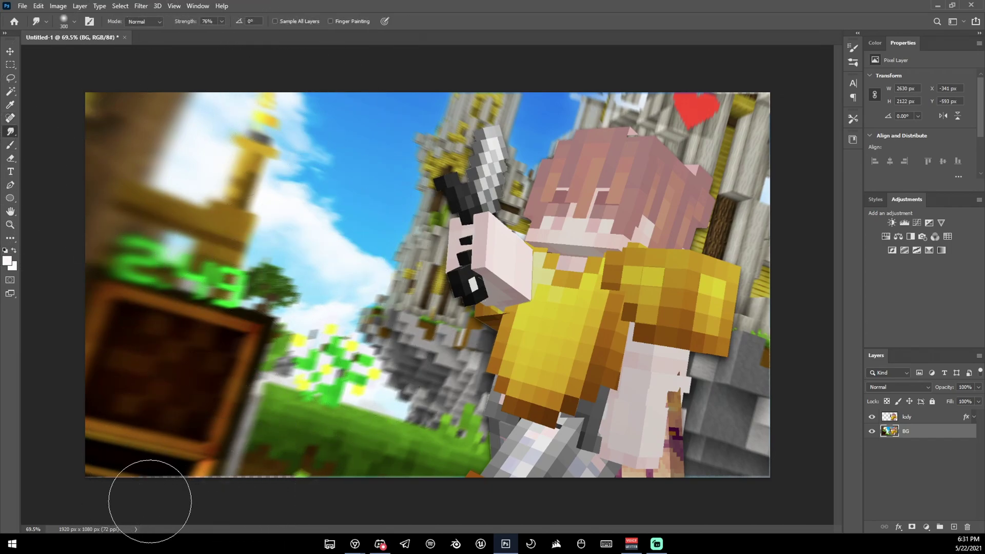
pyautogui.press('z')
pyautogui.keyDown('alt'); pyautogui.click(343, 400); pyautogui.keyUp('alt')
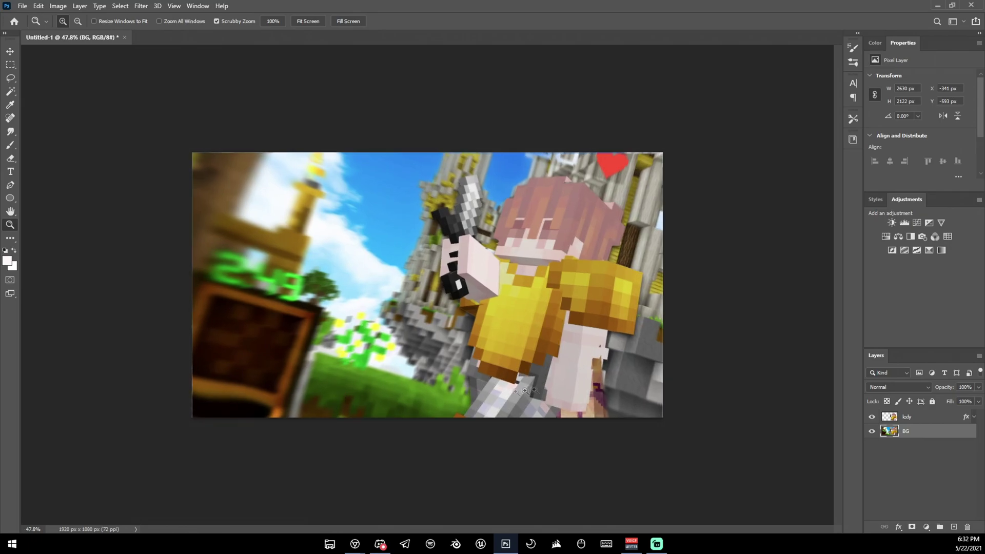
pyautogui.moveTo(579, 387); pyautogui.dragTo(552, 390)
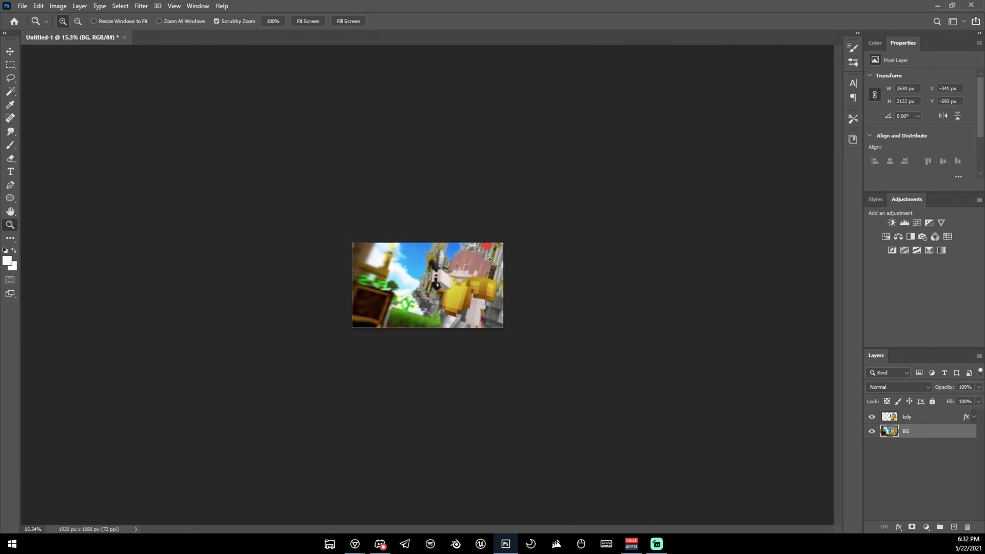
pyautogui.moveTo(473, 278); pyautogui.dragTo(535, 277)
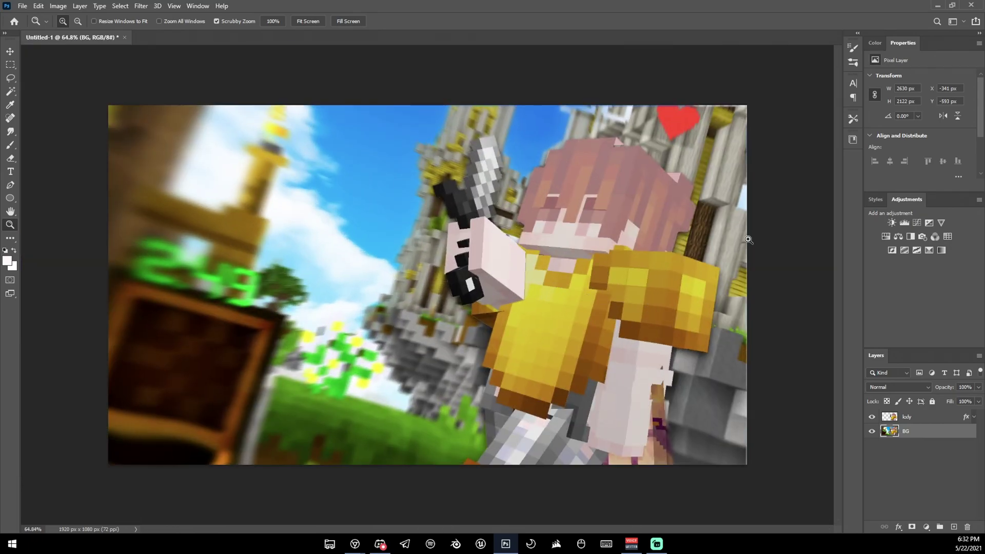
# - Add the white text "thumbnail" in Coolvetica Regular at 72 pt over the sky, on a layer above the player layer
pyautogui.click(902, 417)
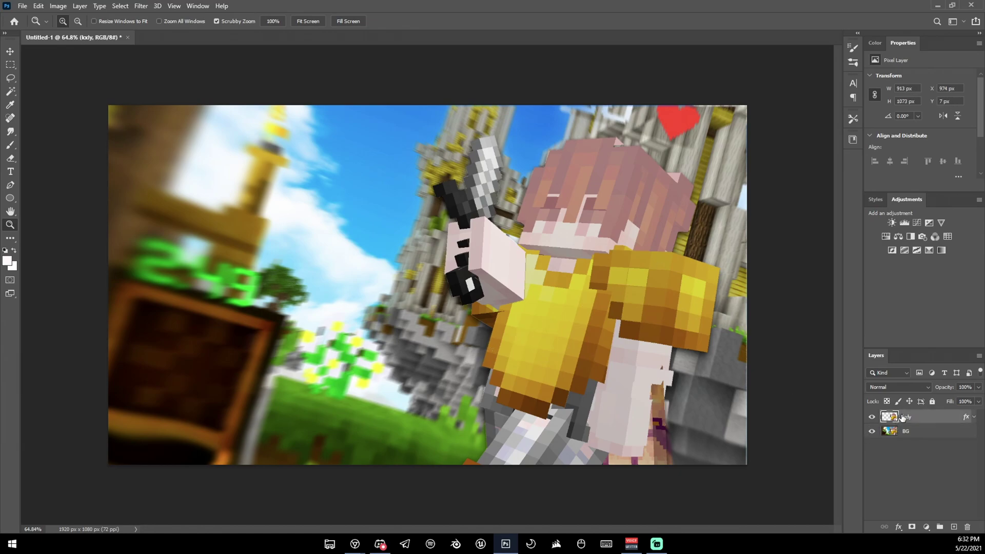
pyautogui.press('t')
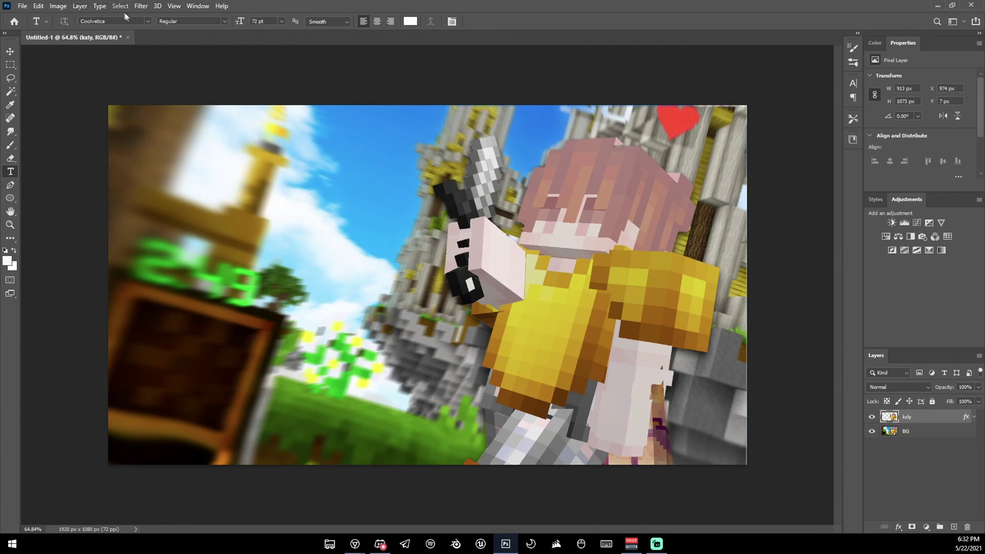
pyautogui.click(147, 23)
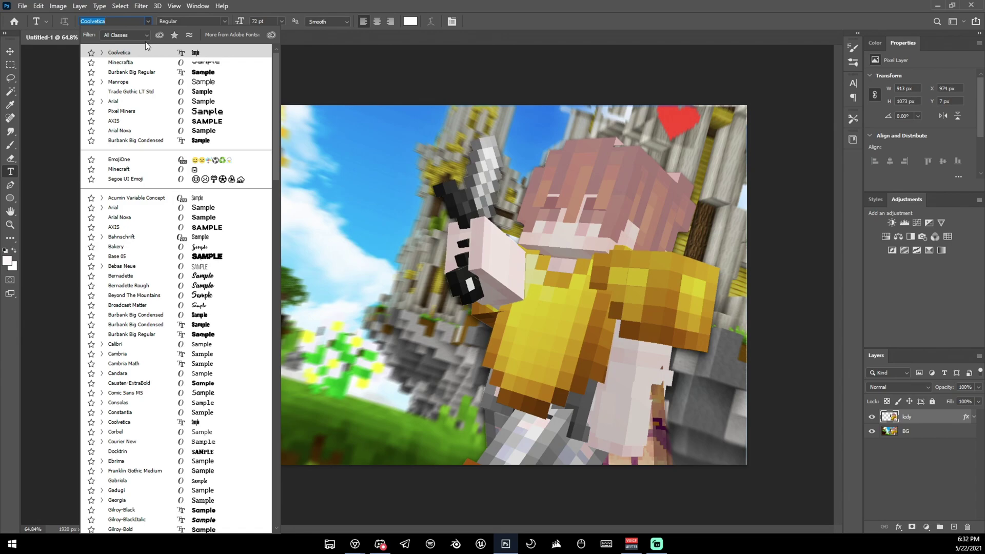
pyautogui.click(147, 21)
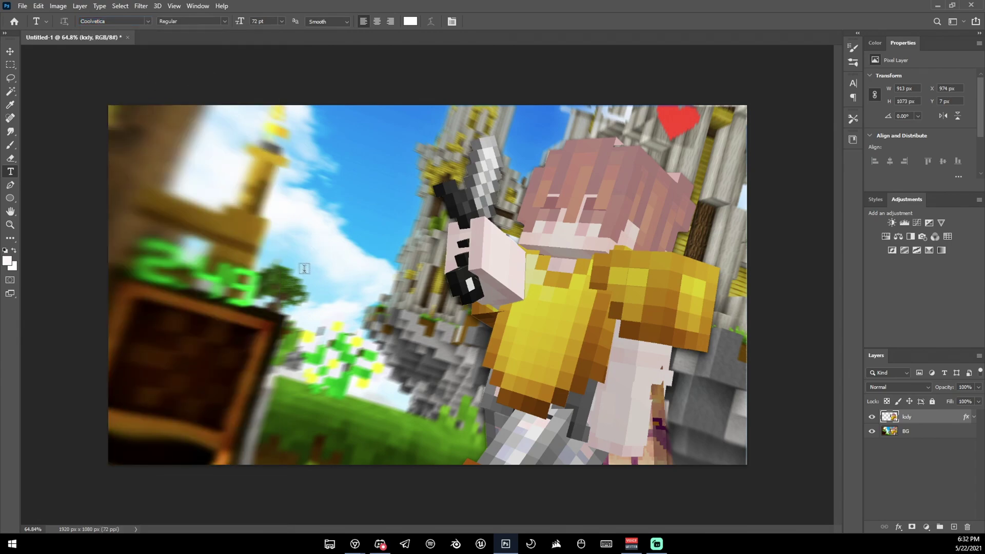
pyautogui.click(267, 187)
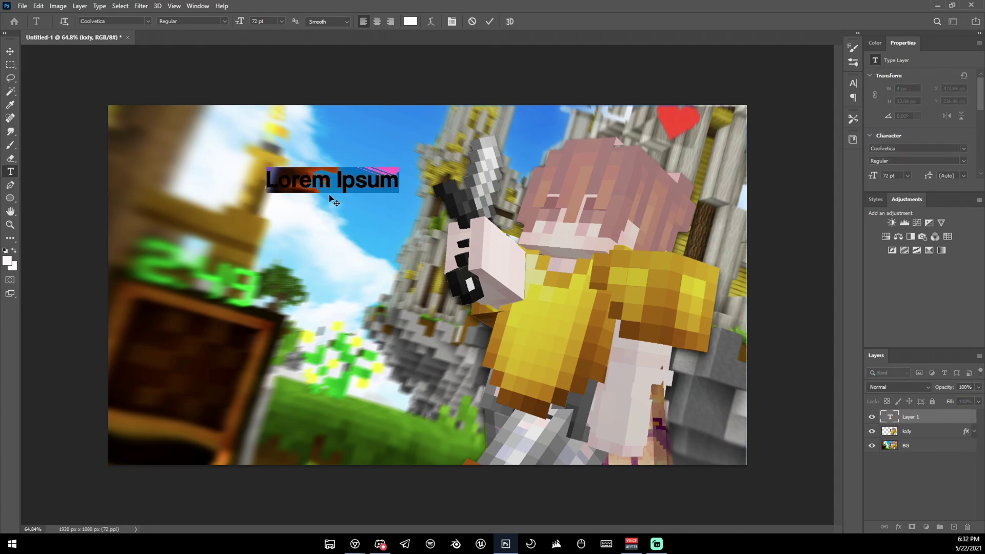
pyautogui.press('BackSpace')
pyautogui.write('thumbnai')
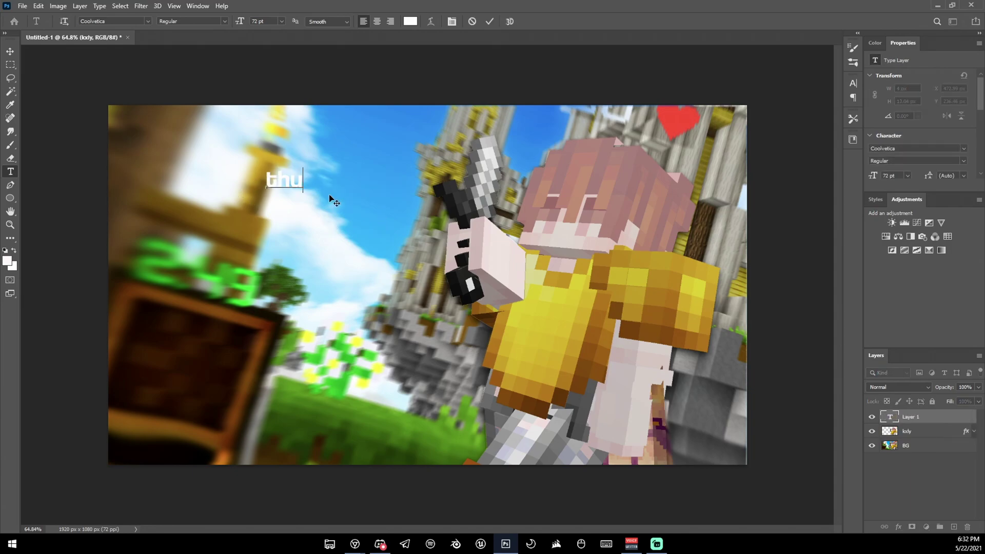
pyautogui.click(489, 21)
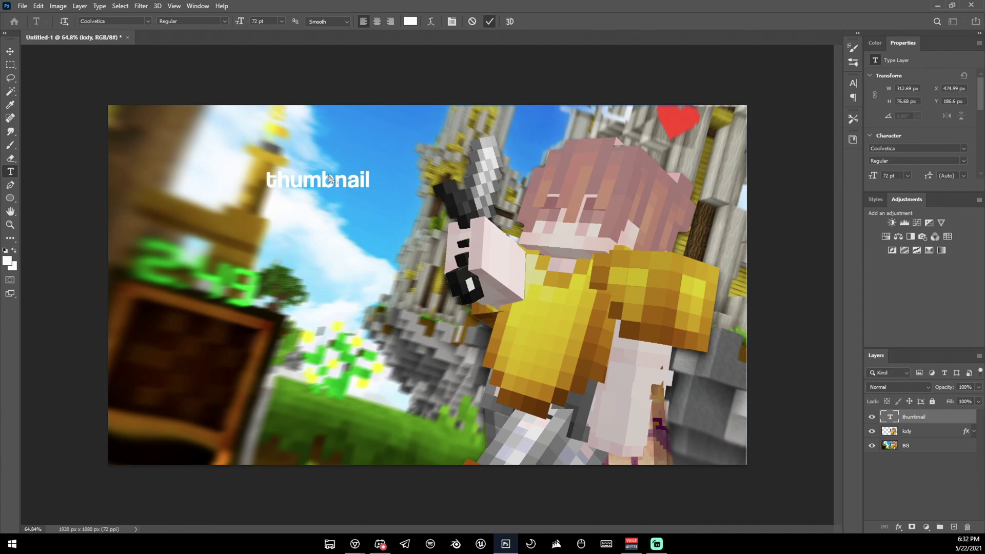
# - Add a second text layer reading "tutorial" and place it directly beneath "thumbnail", aligned with its left edge
pyautogui.click(352, 257)
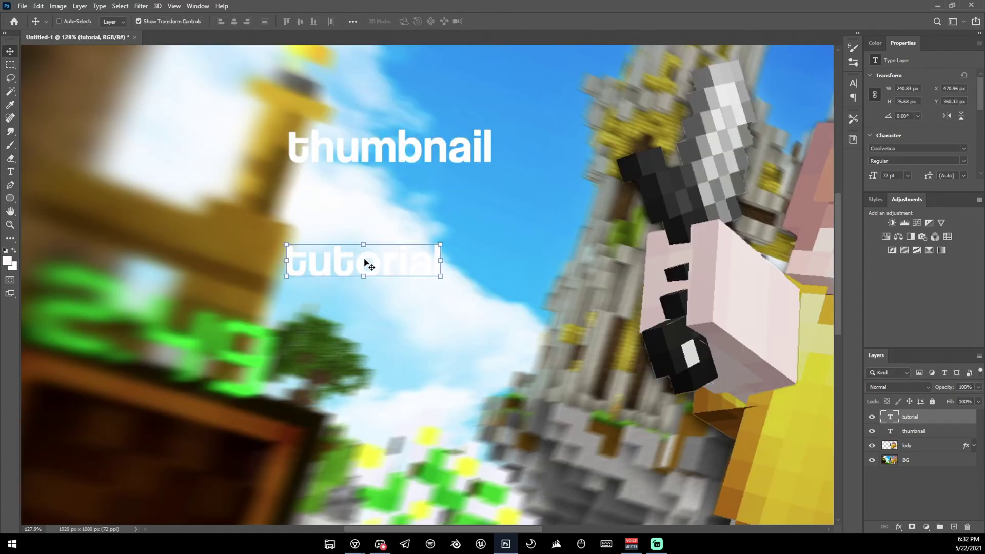
pyautogui.moveTo(368, 260); pyautogui.dragTo(369, 180)
pyautogui.hotkey('ctrl', 'space')
pyautogui.moveTo(437, 161); pyautogui.dragTo(439, 193)
pyautogui.moveTo(342, 197); pyautogui.dragTo(427, 257)
# - Scale the "tutorial" text to about 130% so its width matches "thumbnail", keeping it just below
pyautogui.click(562, 291)
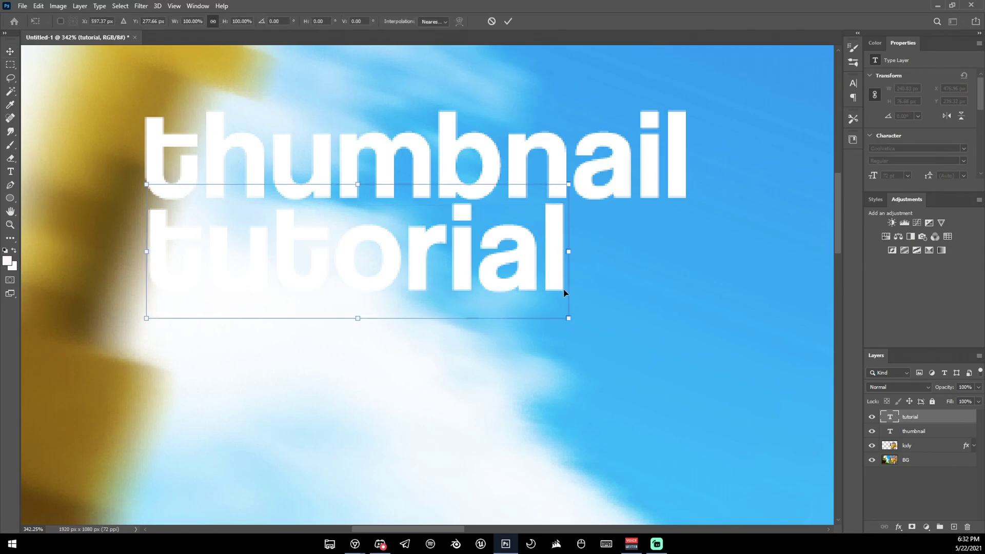
pyautogui.moveTo(570, 319); pyautogui.dragTo(696, 358)
pyautogui.moveTo(646, 338); pyautogui.dragTo(646, 330)
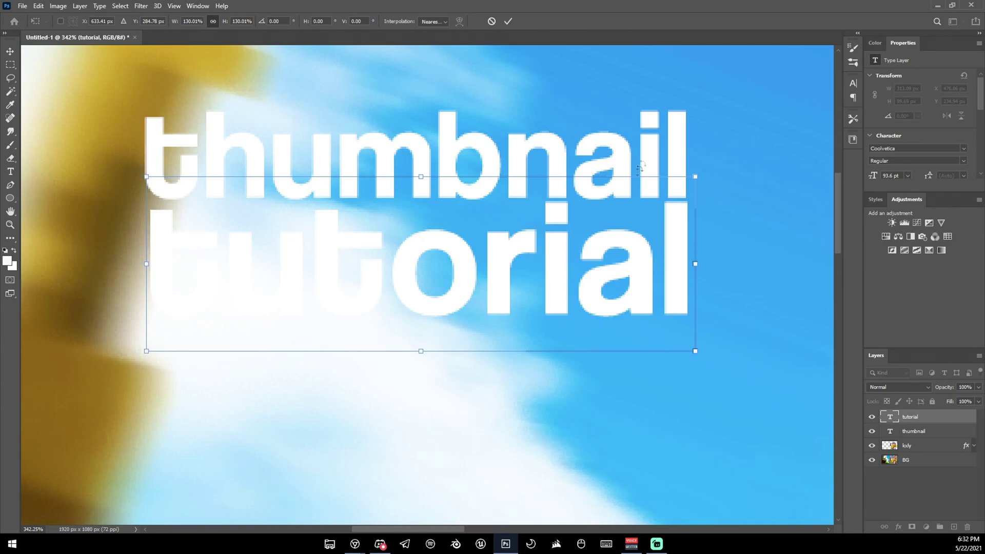
pyautogui.click(507, 21)
# - Select both text layers, enlarge them together to about 252% and move them down toward the image's bottom edge
pyautogui.press('z')
pyautogui.moveTo(601, 156); pyautogui.dragTo(516, 159)
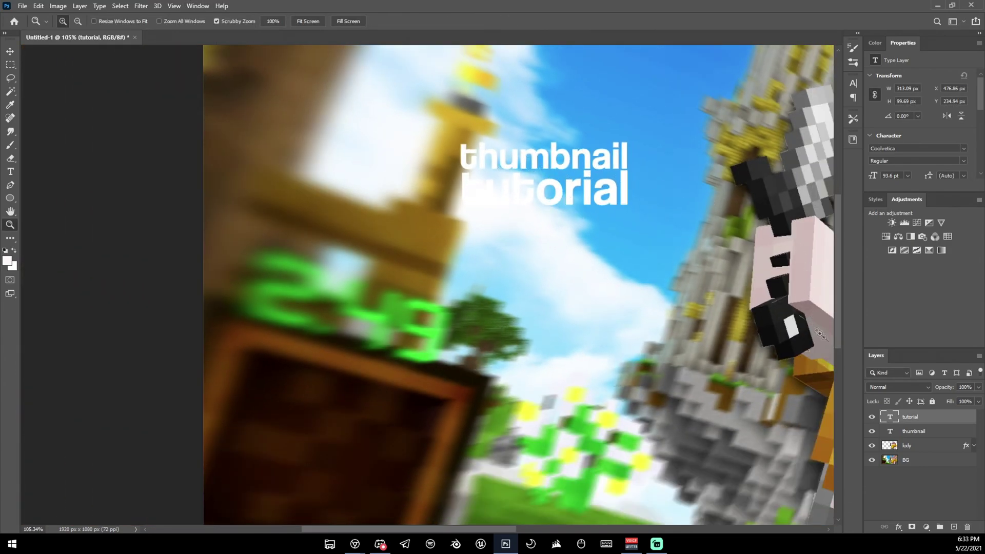
pyautogui.click(909, 432)
pyautogui.keyDown('shift'); pyautogui.click(912, 420); pyautogui.keyUp('shift')
pyautogui.moveTo(682, 290); pyautogui.dragTo(630, 290)
pyautogui.press('v')
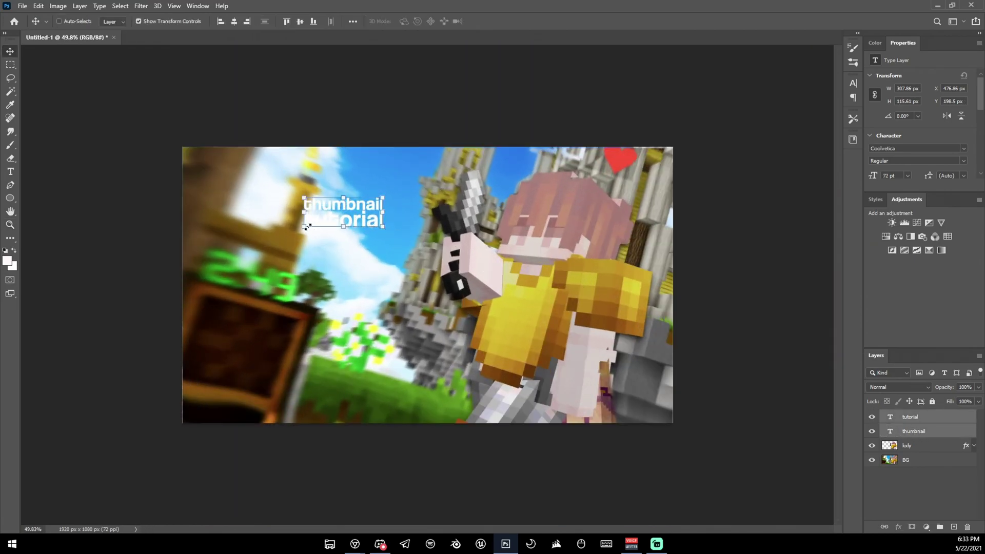
pyautogui.moveTo(306, 226); pyautogui.dragTo(185, 271)
pyautogui.moveTo(238, 234); pyautogui.dragTo(328, 380)
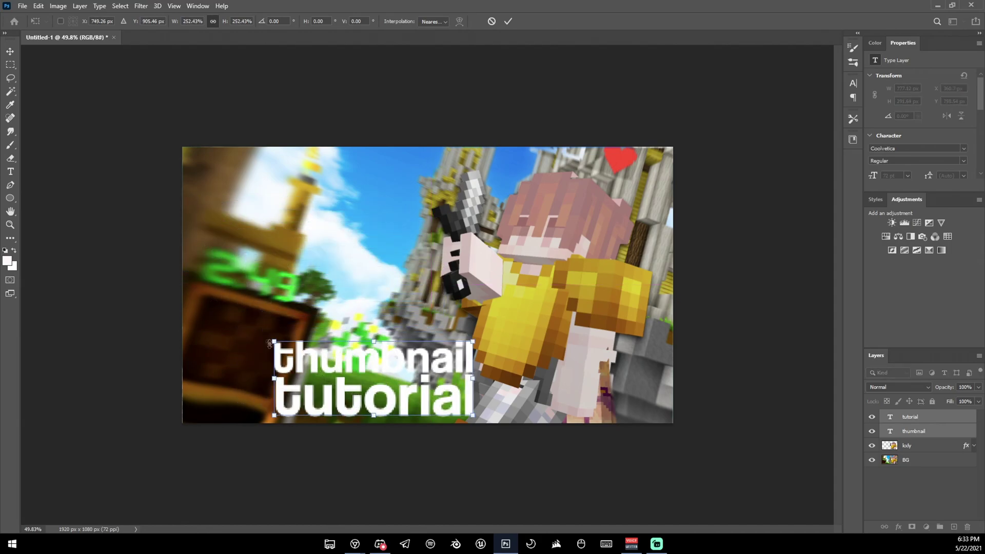
# - Enlarge the two text layers further to about 1216 px wide, filling the image's lower left area, and check their placement
pyautogui.moveTo(451, 322); pyautogui.dragTo(450, 325)
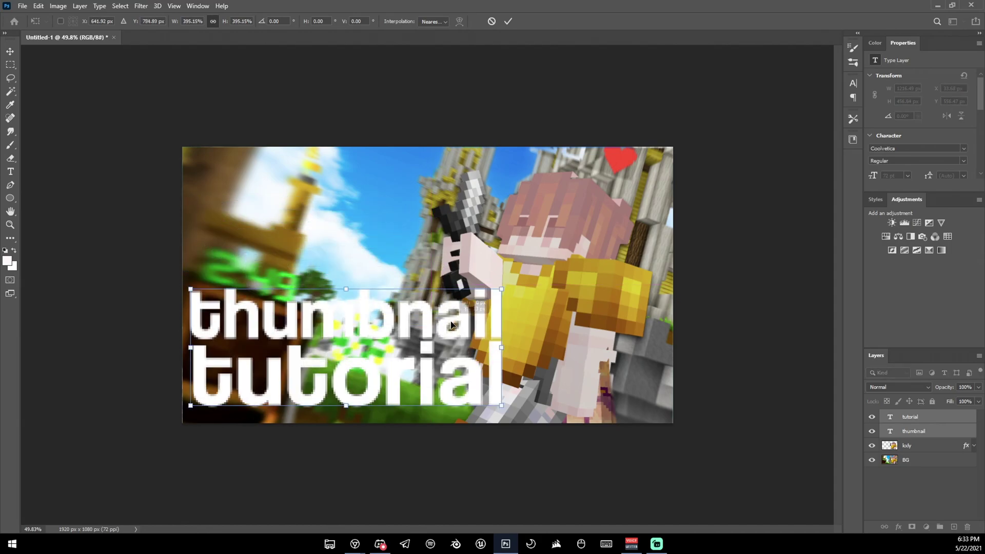
pyautogui.click(508, 21)
pyautogui.press('z')
pyautogui.moveTo(380, 216); pyautogui.dragTo(400, 386)
pyautogui.moveTo(550, 261); pyautogui.dragTo(407, 301)
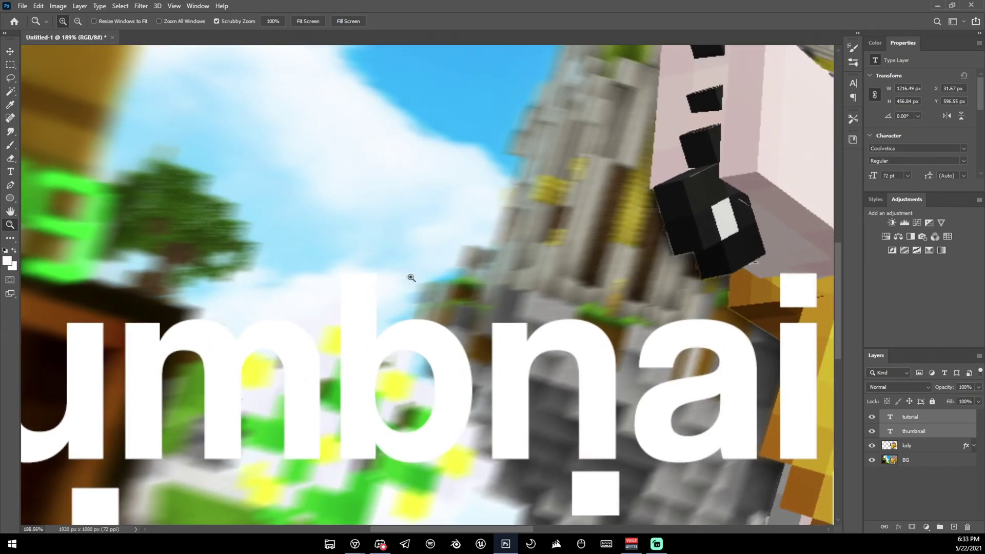
pyautogui.moveTo(449, 389); pyautogui.dragTo(429, 408)
# - Copy the player layer's style and paste it onto both the "thumbnail" and "tutorial" text layers
pyautogui.click(934, 446)
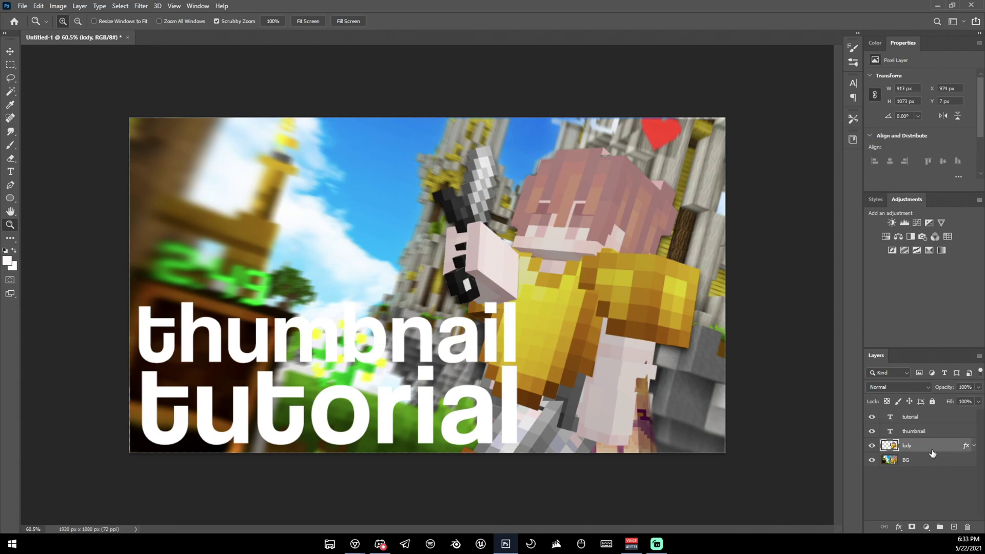
pyautogui.rightClick(932, 450)
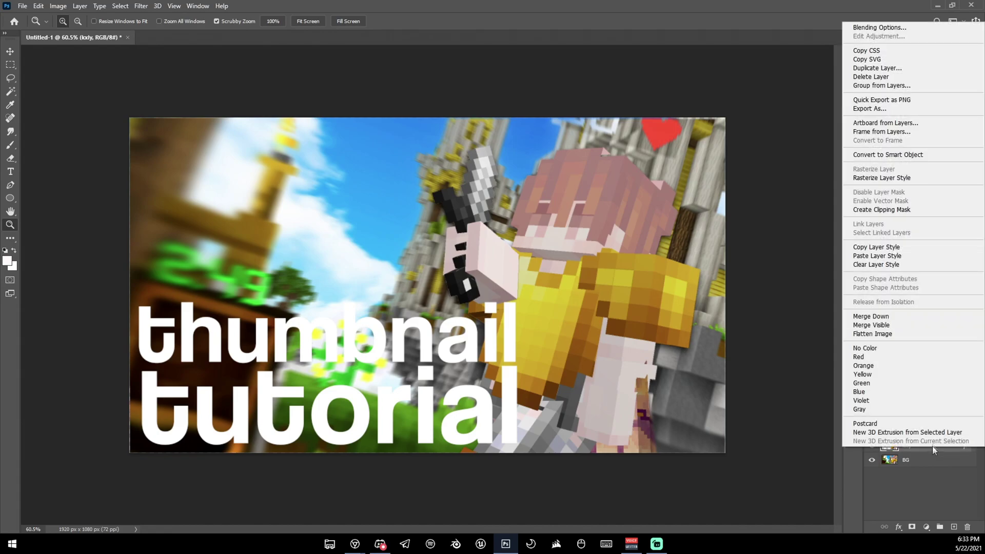
pyautogui.click(877, 247)
pyautogui.click(921, 433)
pyautogui.keyDown('shift'); pyautogui.click(925, 418); pyautogui.keyUp('shift')
pyautogui.click(922, 449)
pyautogui.click(922, 430)
pyautogui.keyDown('shift'); pyautogui.click(922, 417); pyautogui.keyUp('shift')
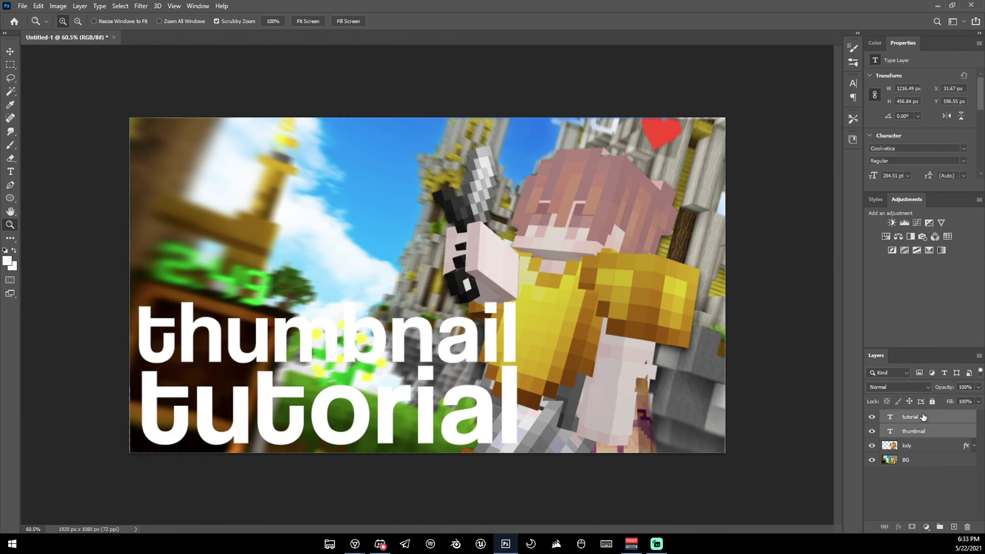
pyautogui.rightClick(922, 415)
pyautogui.click(883, 420)
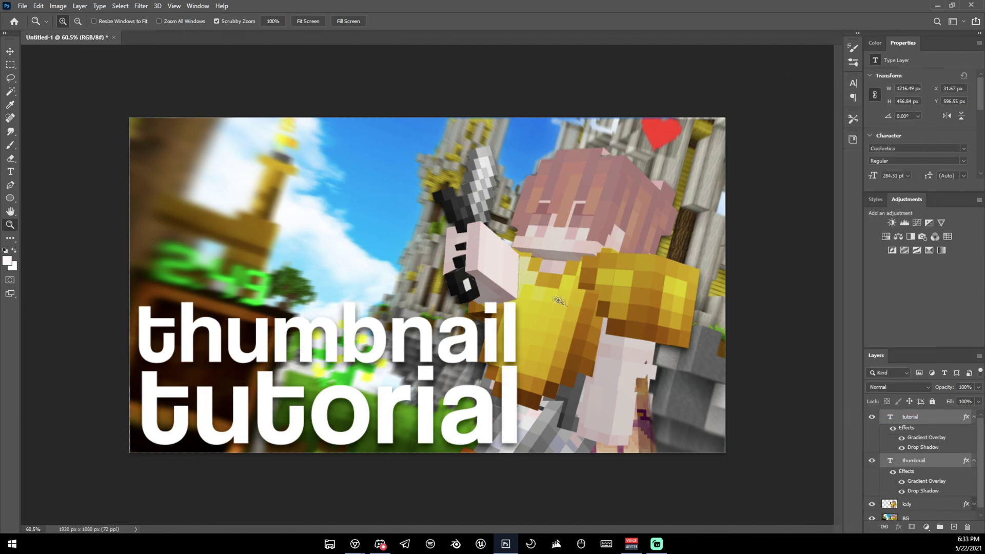
# - In the "thumbnail" text layer's Gradient Overlay, change the gradient's end colour stop to white
pyautogui.hotkey('ctrl', '-')
pyautogui.hotkey('ctrl', '-')
pyautogui.moveTo(370, 337); pyautogui.dragTo(566, 366)
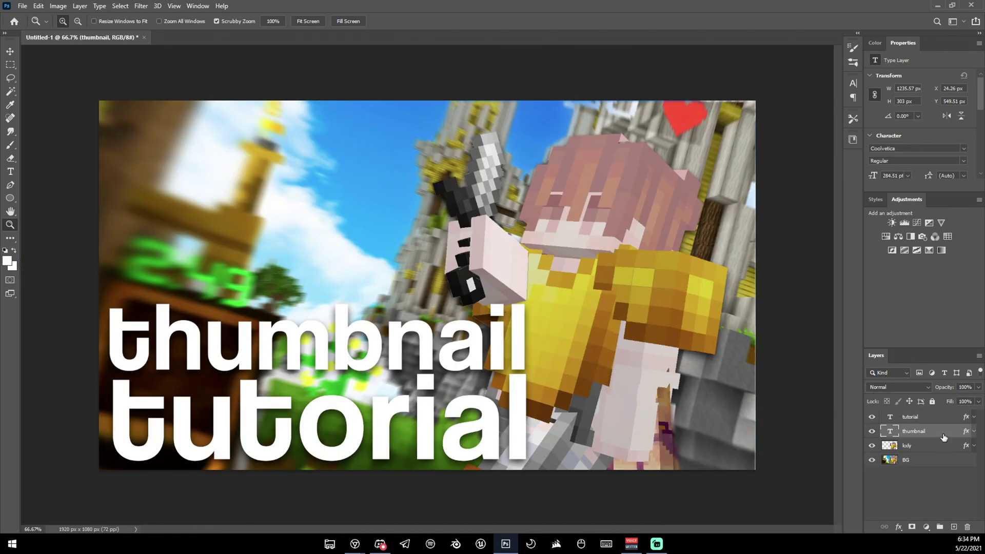
pyautogui.doubleClick(944, 437)
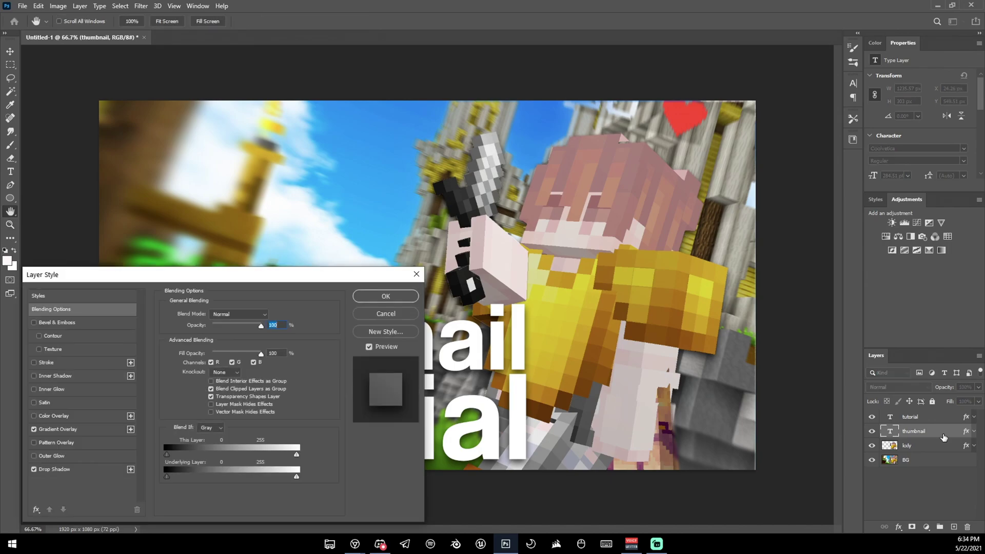
pyautogui.moveTo(169, 283); pyautogui.dragTo(711, 57)
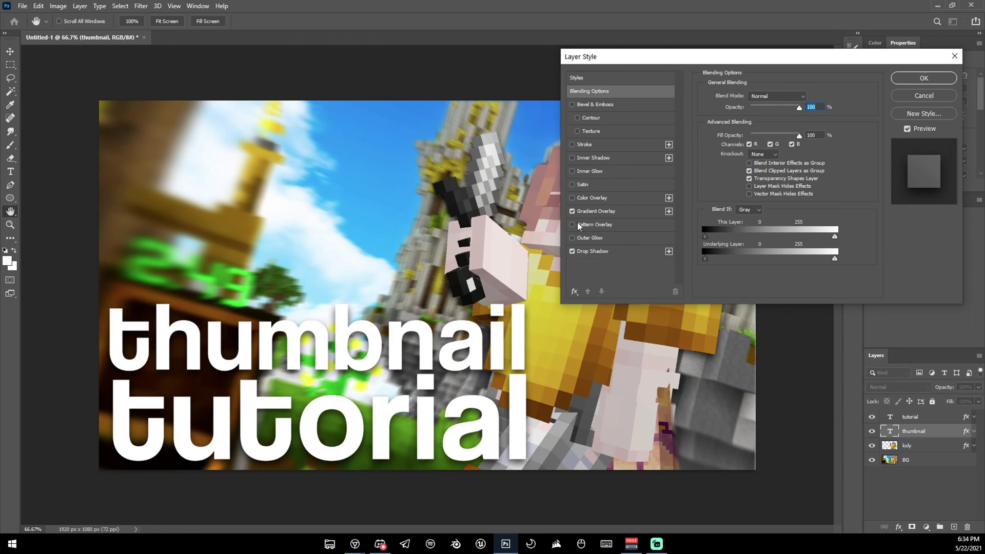
pyautogui.click(586, 212)
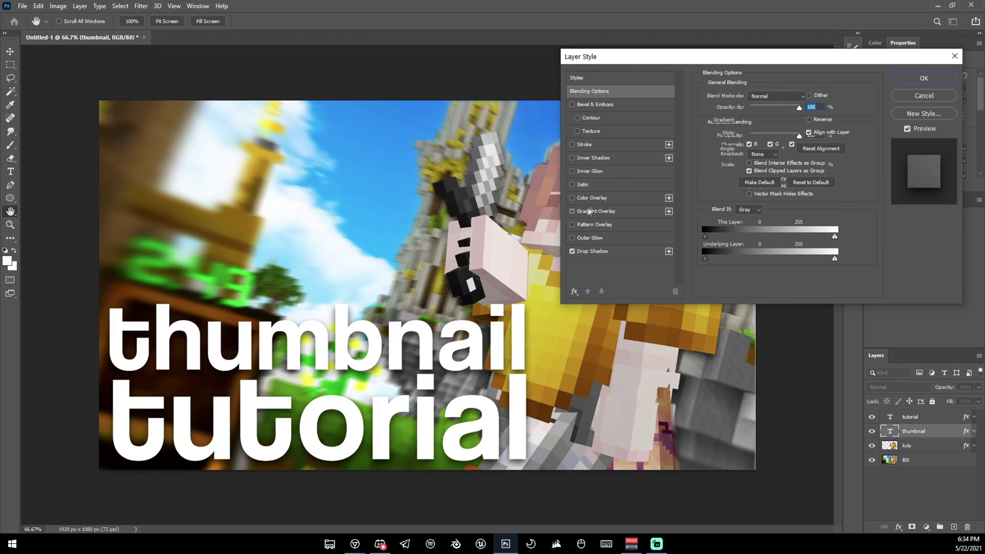
pyautogui.click(756, 98)
pyautogui.click(753, 96)
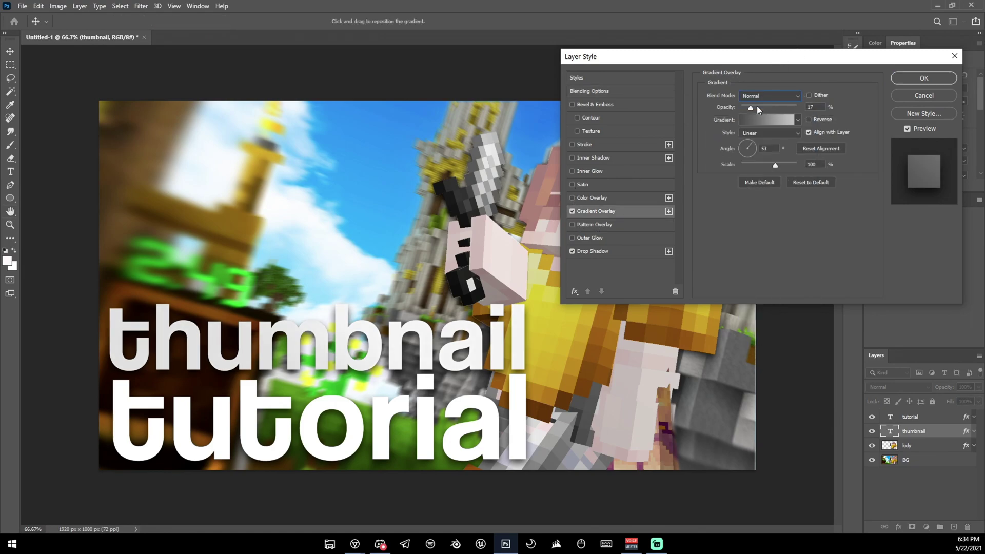
pyautogui.click(750, 121)
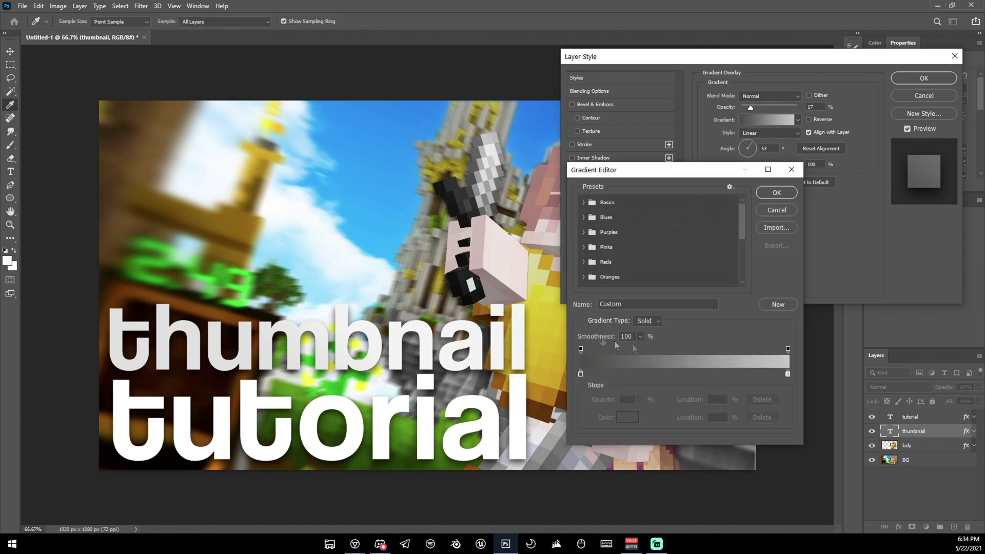
pyautogui.click(788, 375)
pyautogui.click(628, 417)
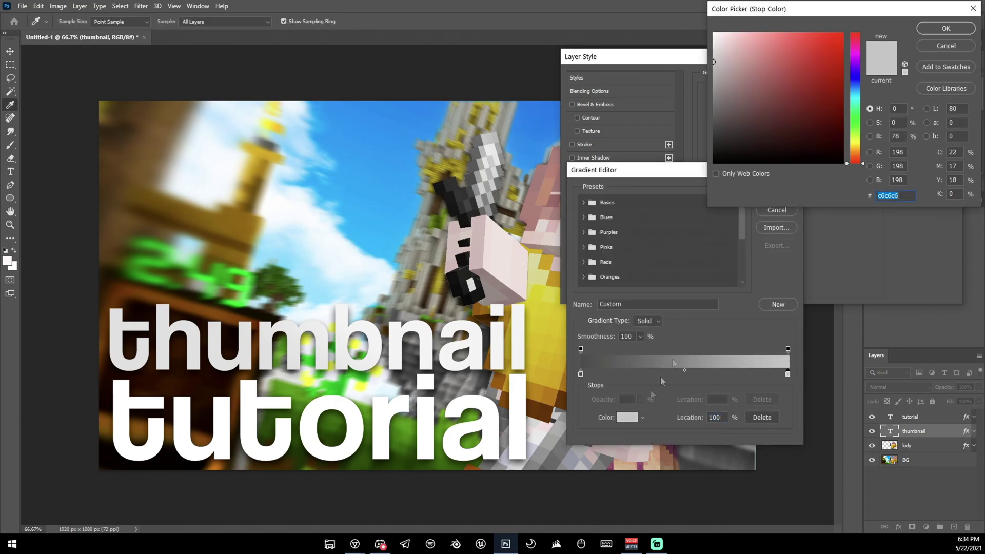
pyautogui.moveTo(795, 88); pyautogui.dragTo(713, 32)
pyautogui.click(946, 32)
# - Set the gradient's start colour stop to light grey c2c2c2 and accept the edited gradient
pyautogui.doubleClick(580, 374)
pyautogui.click(717, 64)
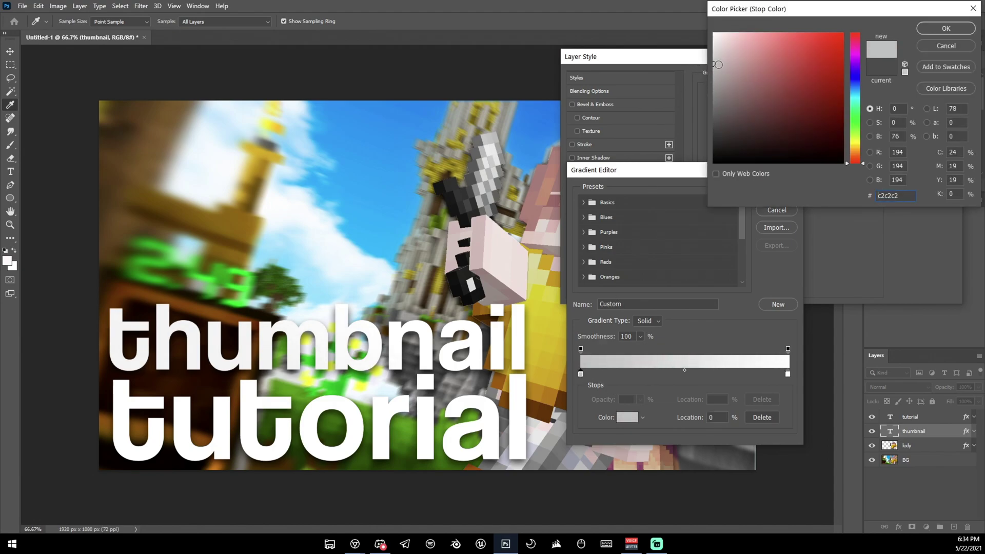
pyautogui.click(947, 28)
pyautogui.click(783, 189)
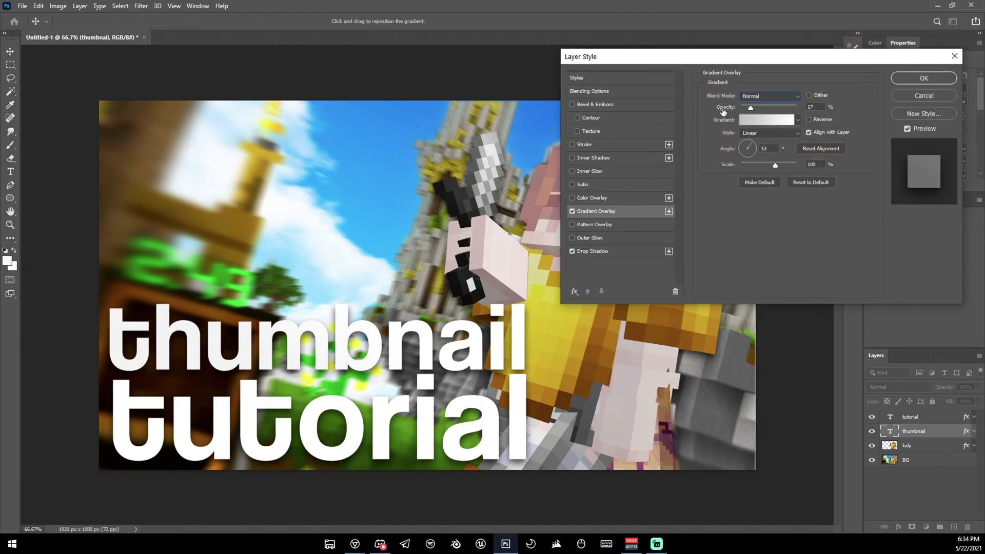
# - Set the Gradient Overlay's opacity to 100% and its angle to 90°
pyautogui.moveTo(750, 107); pyautogui.dragTo(848, 110)
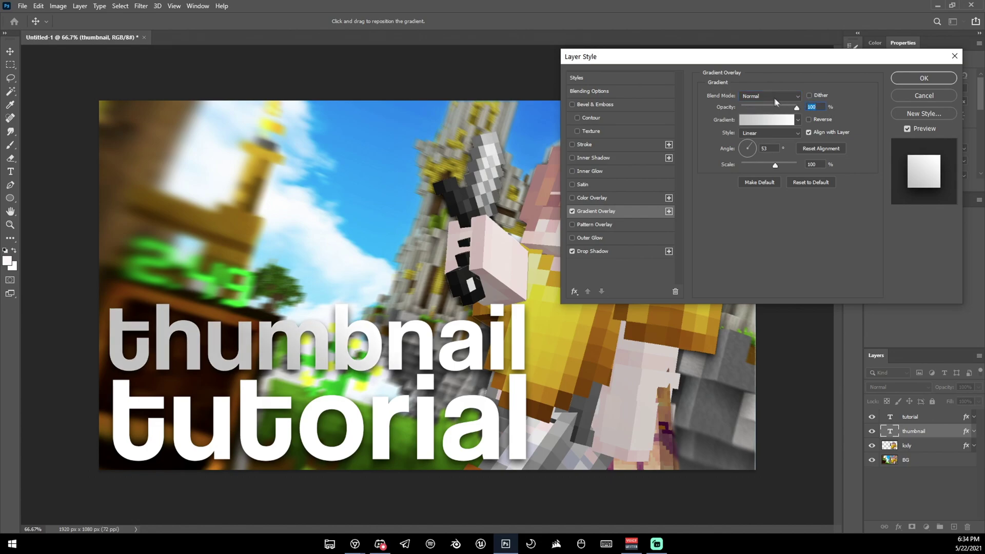
pyautogui.write('0')
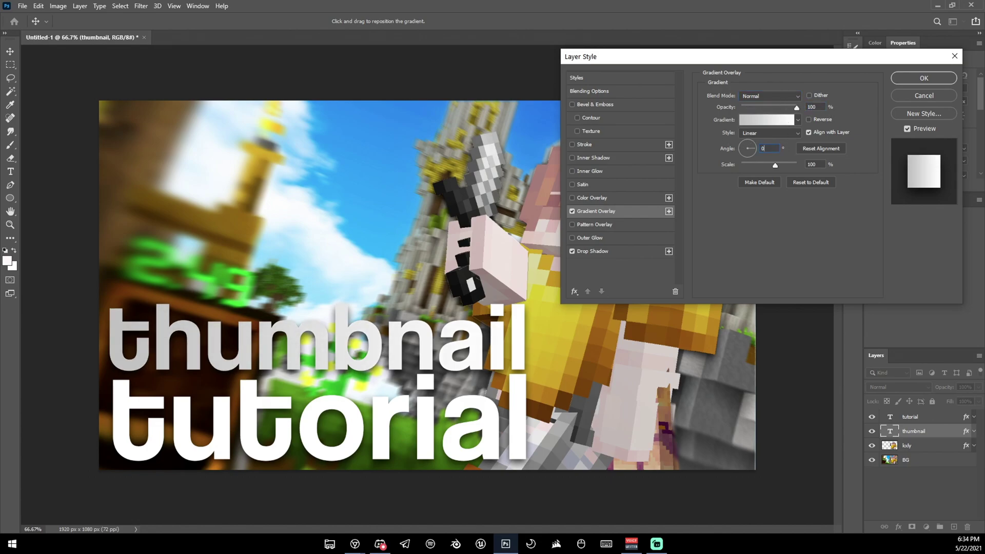
pyautogui.press('BackSpace')
pyautogui.write('90')
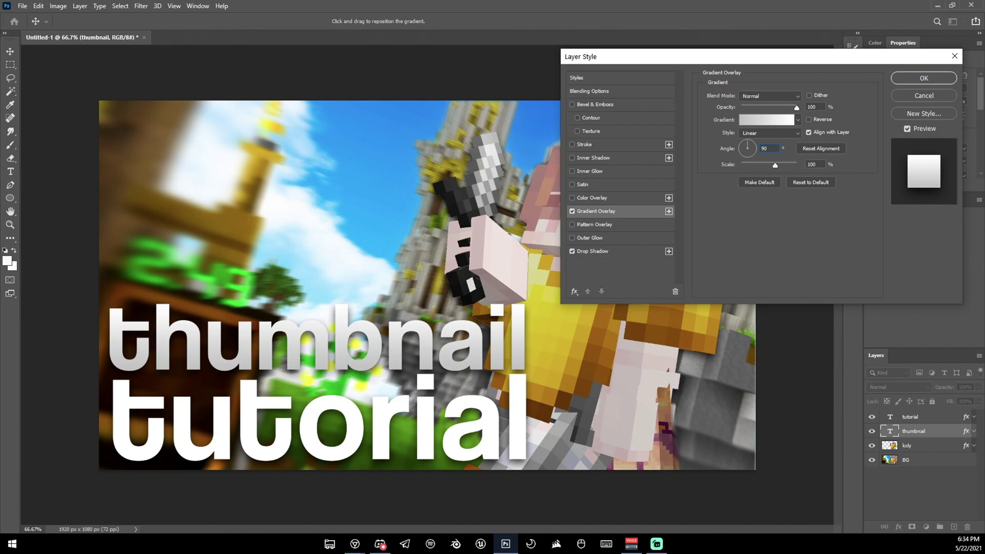
# - Lighten the gradient's start colour stop to a paler grey and close the gradient editor
pyautogui.click(767, 119)
pyautogui.doubleClick(580, 373)
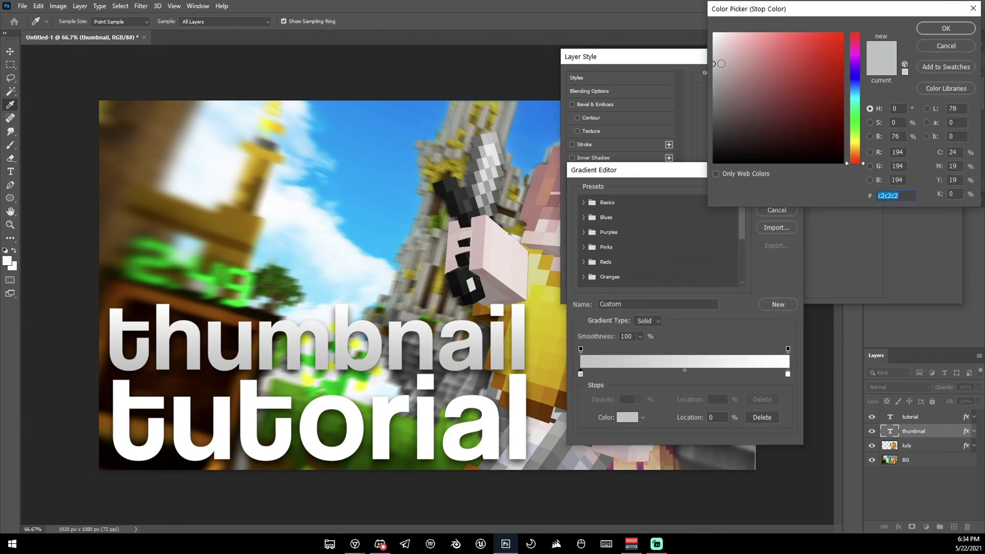
pyautogui.moveTo(721, 65); pyautogui.dragTo(713, 50)
pyautogui.click(948, 31)
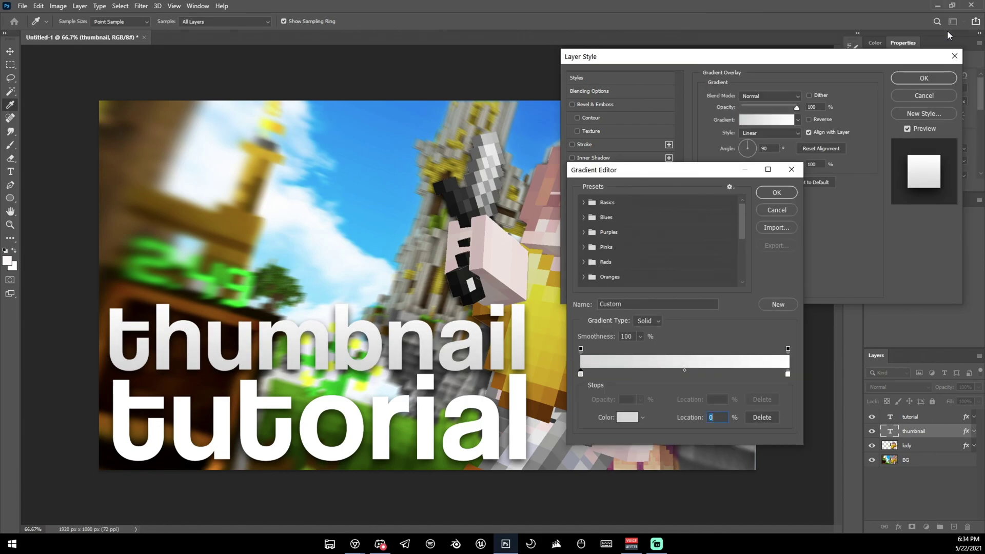
pyautogui.click(792, 169)
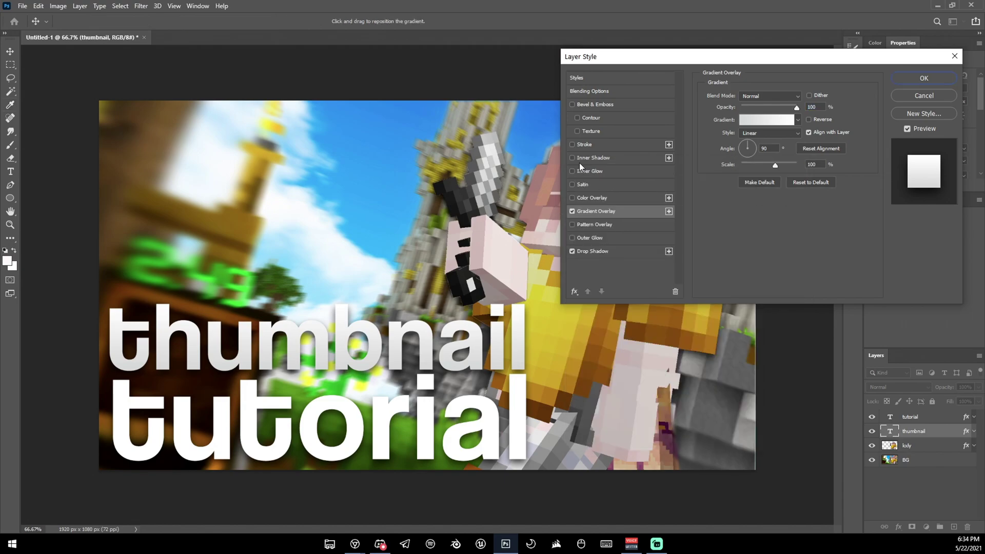
# - Enable Inner Glow on the "thumbnail" text, check its Drop Shadow settings and apply the layer style
pyautogui.click(584, 170)
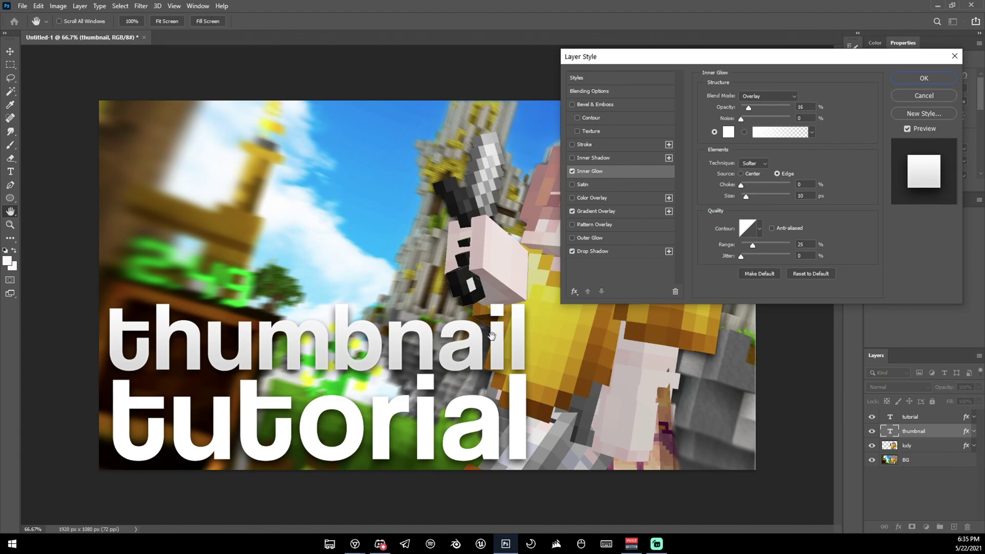
pyautogui.click(614, 250)
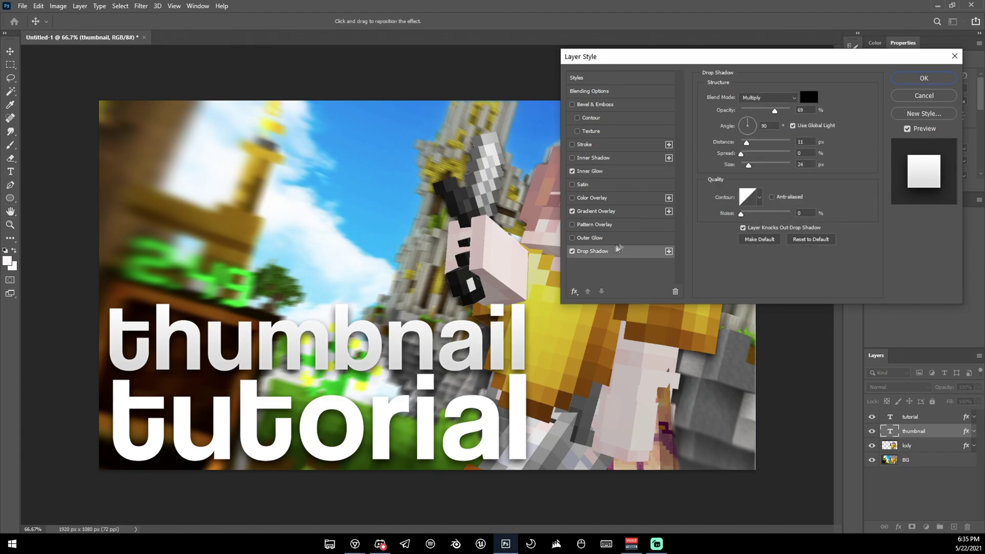
pyautogui.click(932, 76)
# - Copy the layer style from the "thumbnail" text layer and paste it onto the "tutorial" text layer
pyautogui.press('z')
pyautogui.rightClick(940, 435)
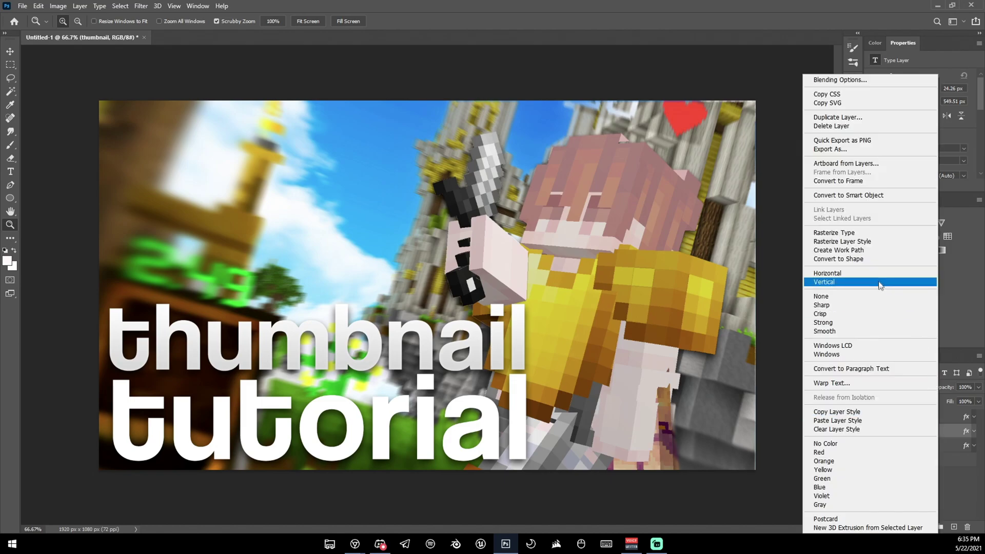
pyautogui.click(883, 414)
pyautogui.click(922, 416)
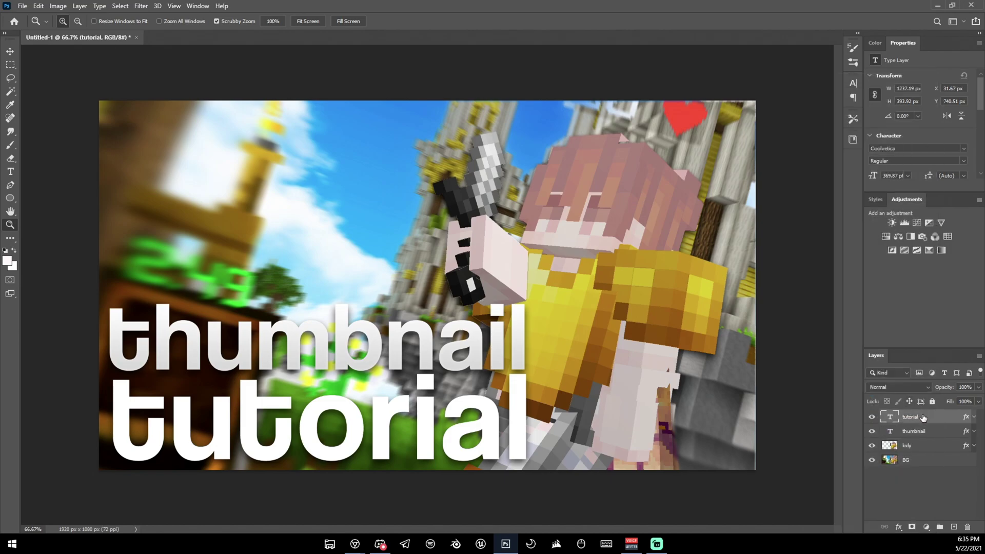
pyautogui.rightClick(922, 416)
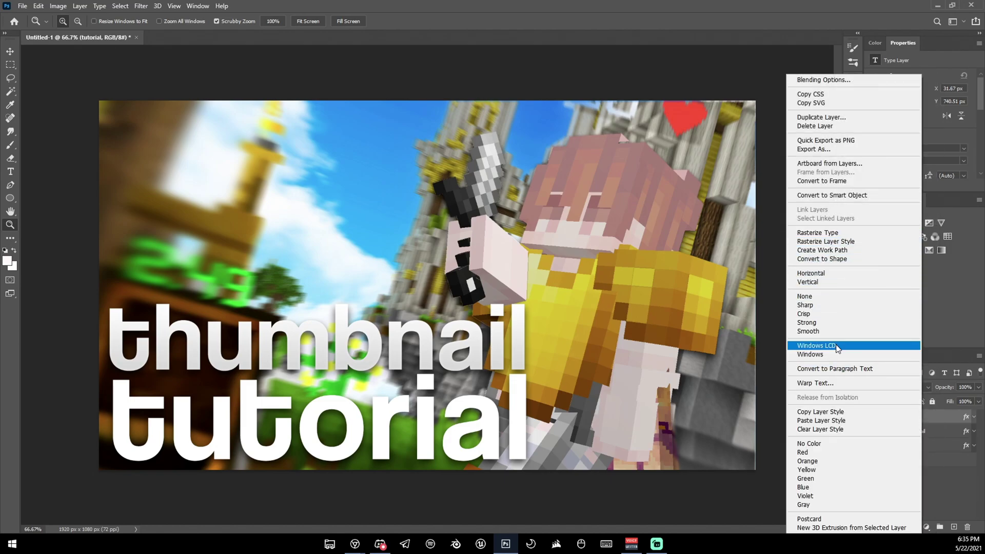
pyautogui.click(836, 421)
pyautogui.moveTo(446, 401)
pyautogui.mouseDown()
pyautogui.moveTo(454, 409)
pyautogui.moveTo(434, 411)
pyautogui.mouseUp()
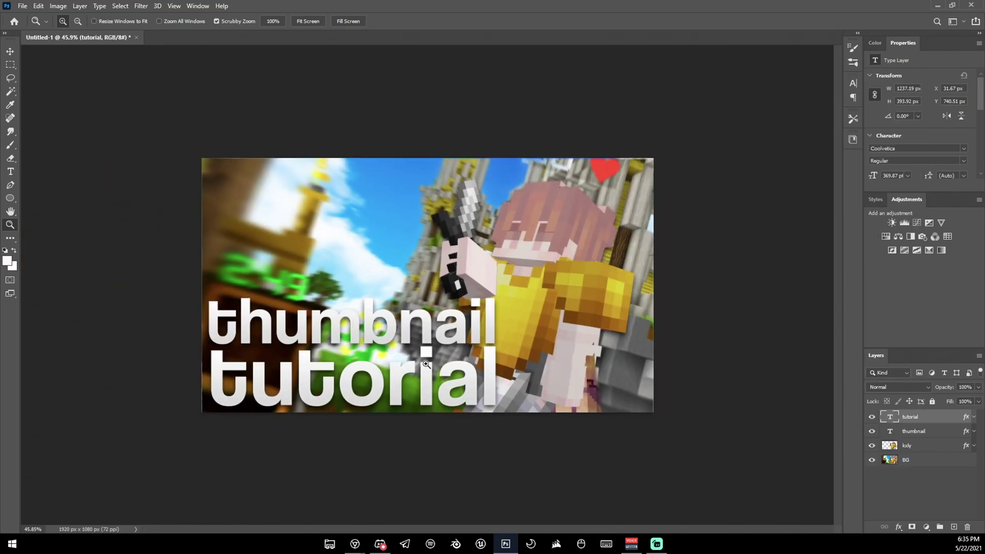
pyautogui.moveTo(440, 353); pyautogui.dragTo(472, 342)
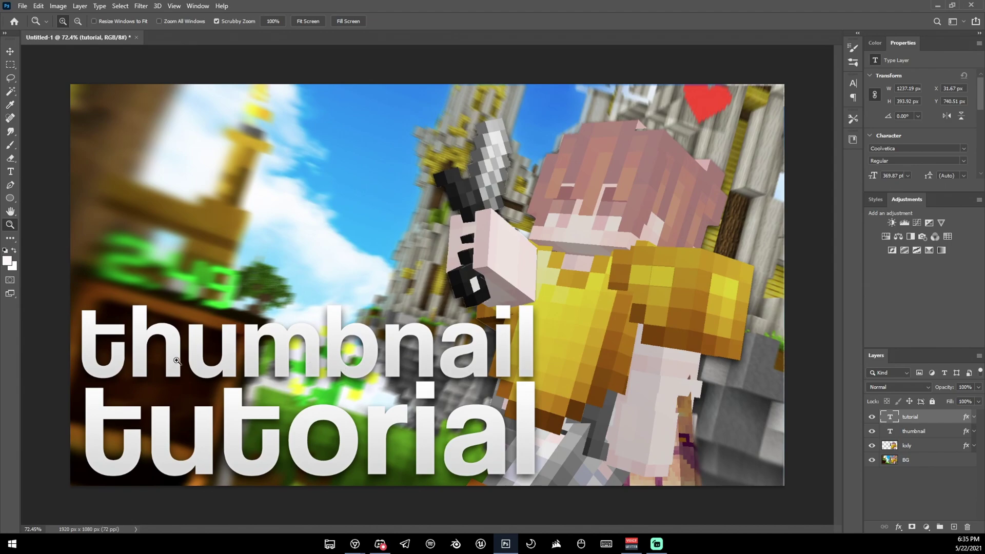
# - Set the start colour stop of the "thumbnail" text's Gradient Overlay to orange ffa800
pyautogui.doubleClick(944, 434)
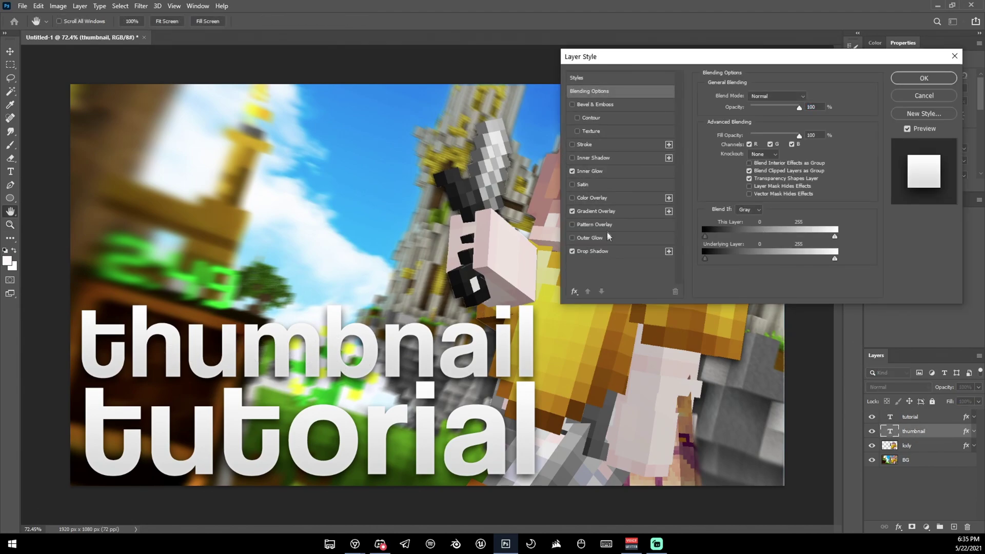
pyautogui.click(605, 210)
pyautogui.click(750, 123)
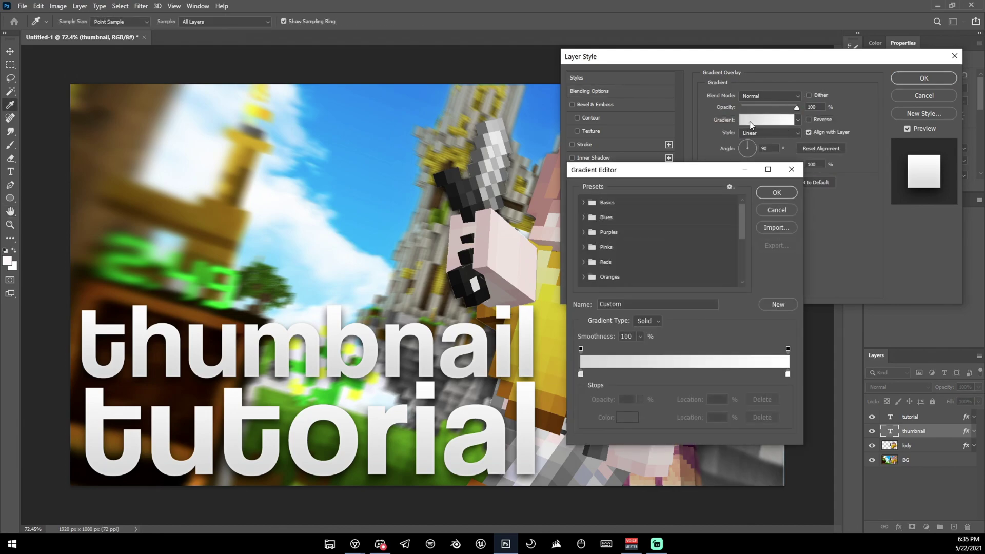
pyautogui.doubleClick(581, 375)
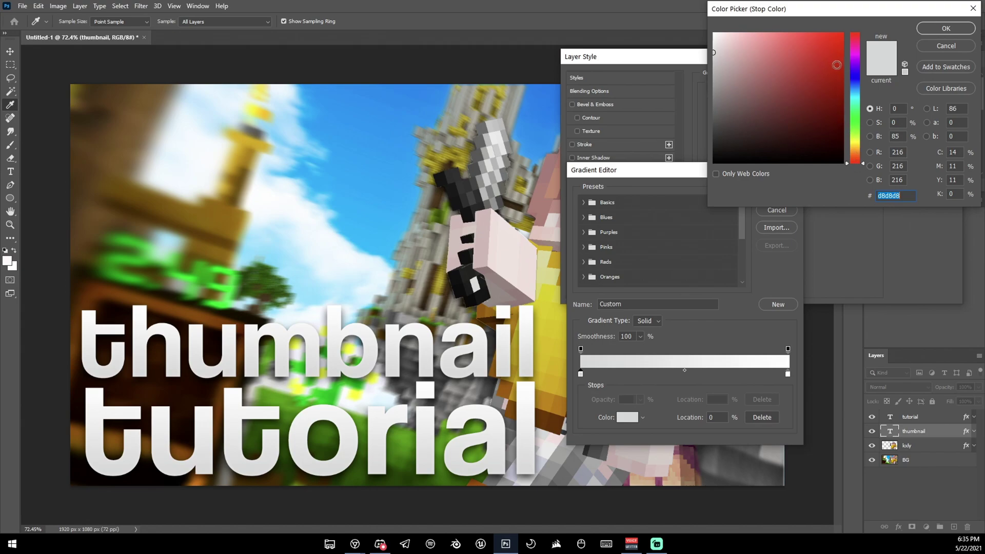
pyautogui.moveTo(837, 66); pyautogui.dragTo(845, 32)
pyautogui.moveTo(854, 158); pyautogui.dragTo(856, 149)
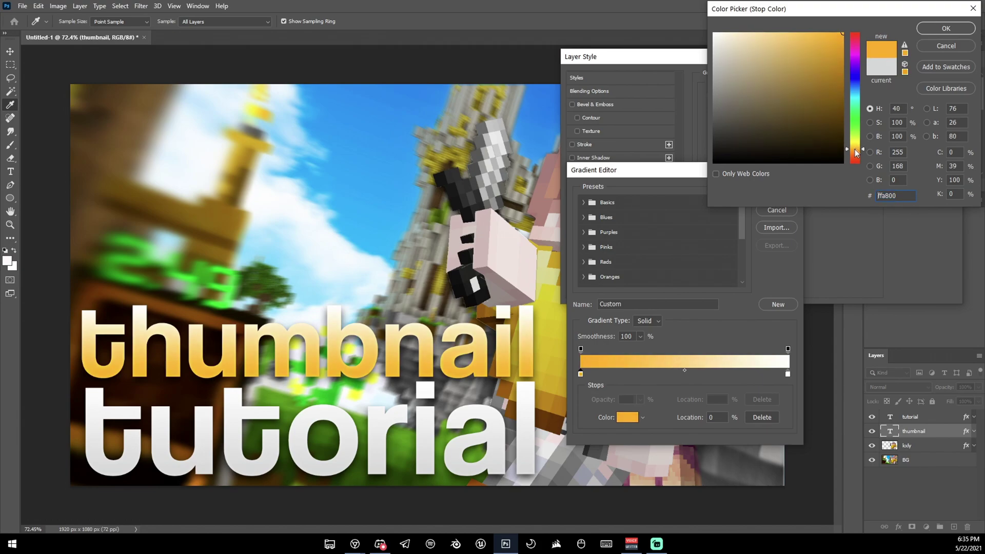
pyautogui.click(964, 29)
# - Set the gradient's end colour stop to yellow ffde00 and apply the "thumbnail" layer style
pyautogui.doubleClick(789, 375)
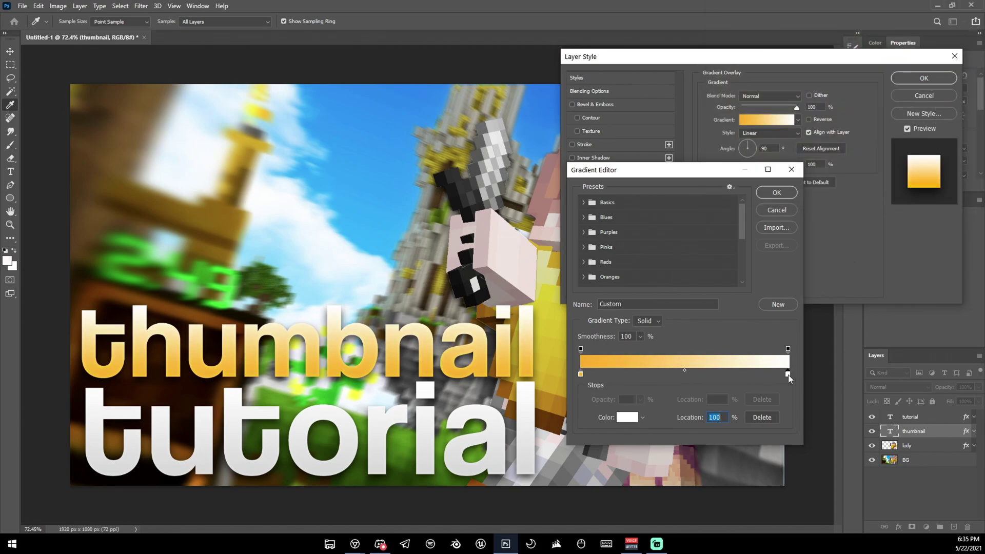
pyautogui.moveTo(853, 142); pyautogui.dragTo(854, 145)
pyautogui.moveTo(832, 44); pyautogui.dragTo(903, 2)
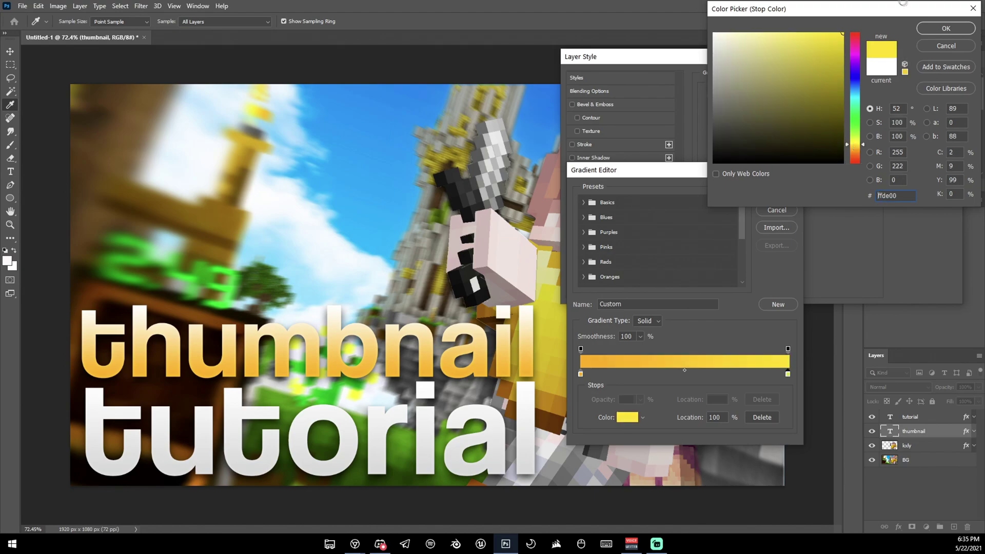
pyautogui.click(966, 29)
pyautogui.press('Return')
pyautogui.press('Return')
pyautogui.moveTo(506, 278); pyautogui.dragTo(502, 339)
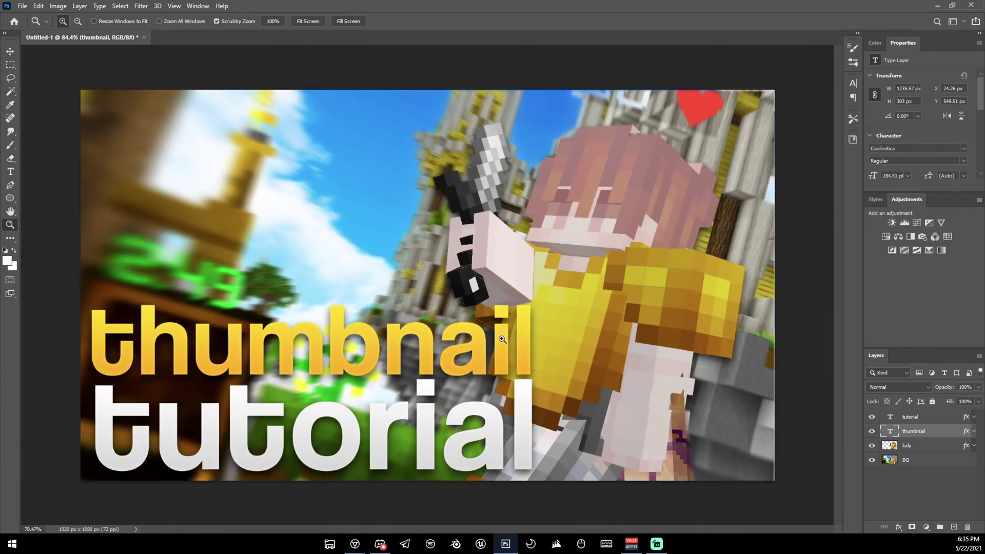
# - Rasterize the "thumbnail" and "tutorial" text layers together
pyautogui.keyDown('shift'); pyautogui.click(921, 421); pyautogui.keyUp('shift')
pyautogui.rightClick(922, 424)
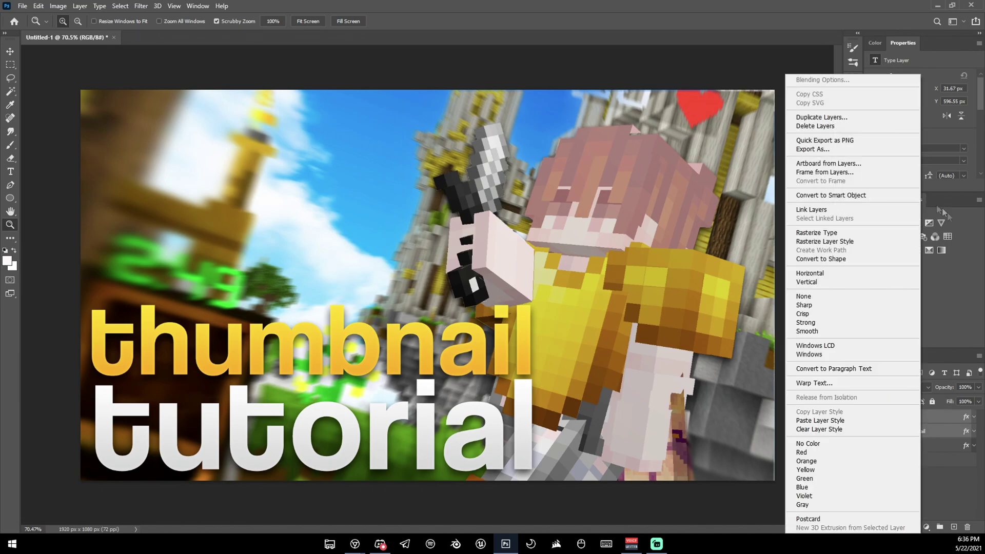
pyautogui.click(850, 232)
# - Warp the "thumbnail" layer with the Arc preset at a 3% bend and commit the transform
pyautogui.click(916, 438)
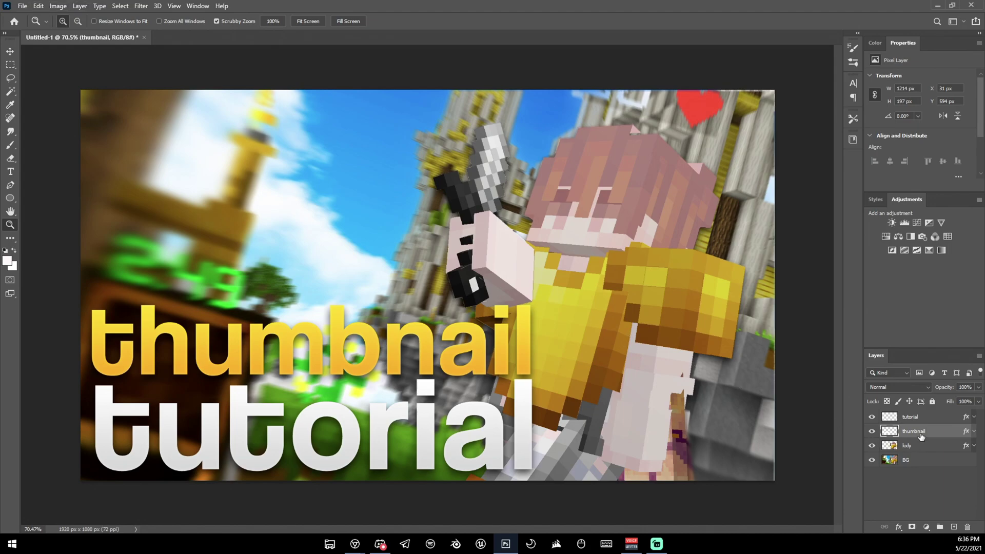
pyautogui.click(39, 6)
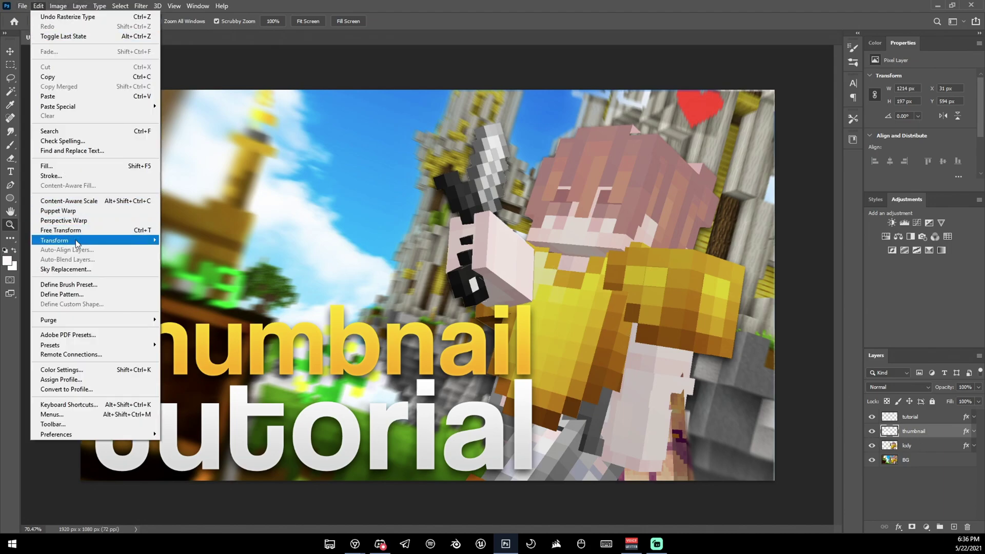
pyautogui.moveTo(77, 242)
pyautogui.click(177, 309)
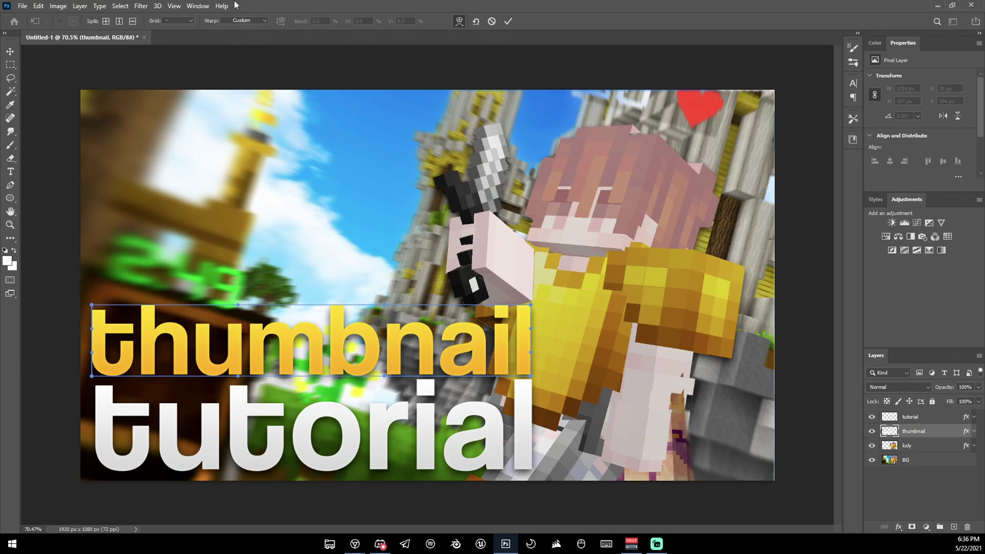
pyautogui.click(236, 16)
pyautogui.click(242, 45)
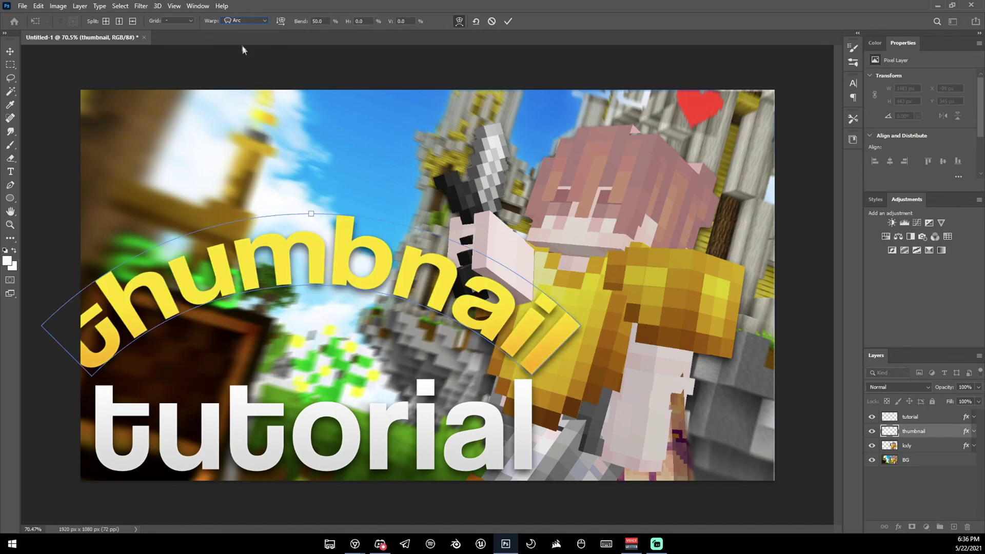
pyautogui.moveTo(328, 23); pyautogui.dragTo(281, 22)
pyautogui.write('3')
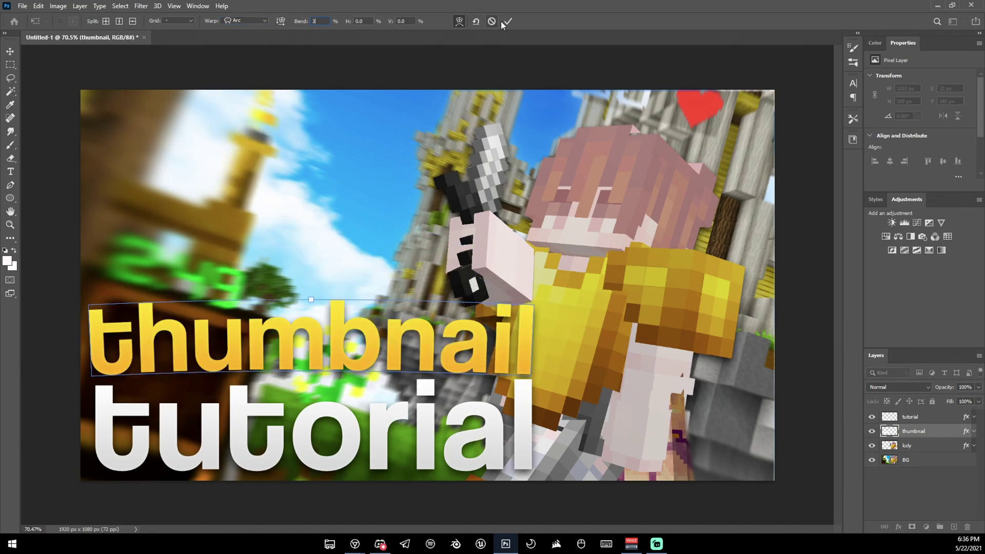
pyautogui.click(506, 21)
# - Warp the "tutorial" layer into a slight arc to match the "thumbnail" word
pyautogui.click(918, 417)
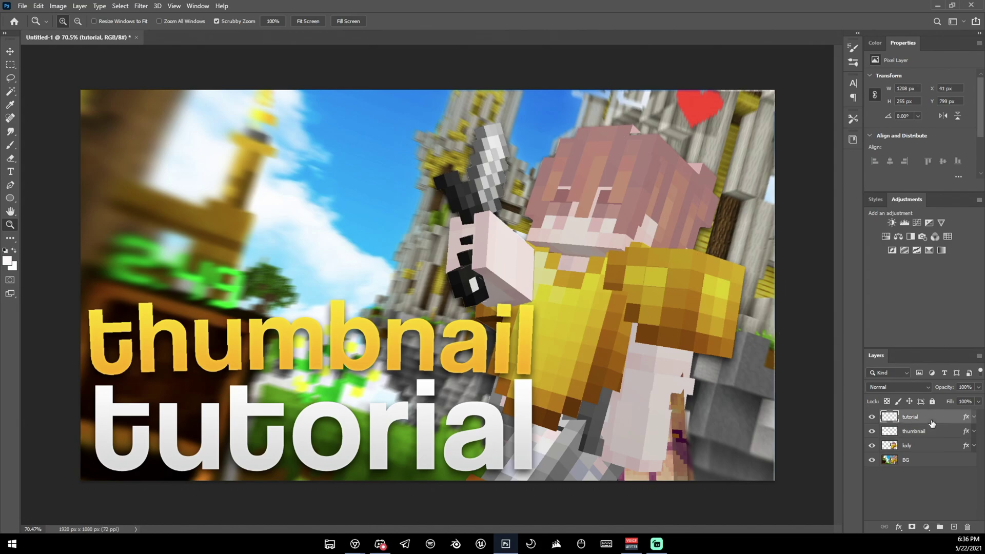
pyautogui.click(39, 6)
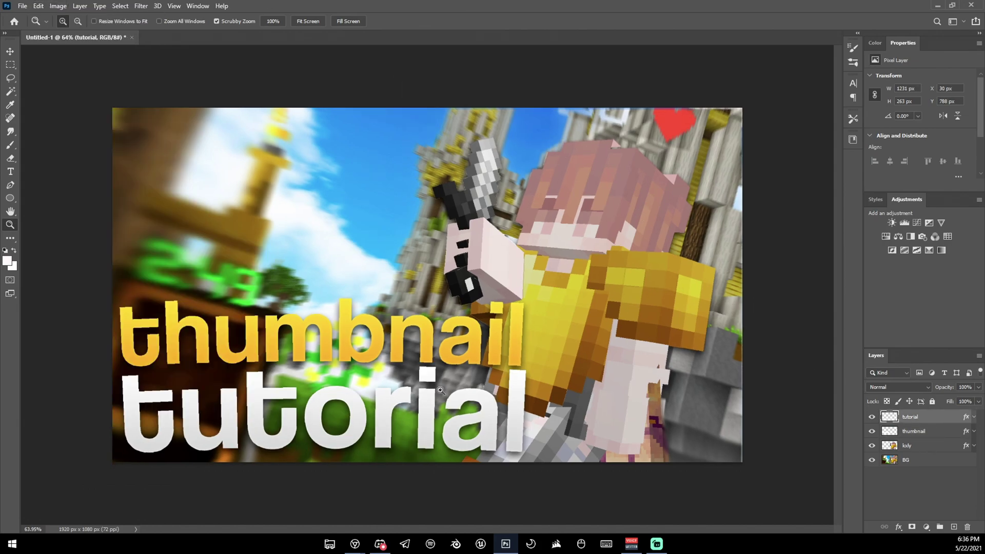
pyautogui.moveTo(380, 385); pyautogui.dragTo(394, 393)
pyautogui.moveTo(580, 403)
pyautogui.mouseDown()
pyautogui.moveTo(526, 409)
pyautogui.moveTo(579, 403)
pyautogui.mouseUp()
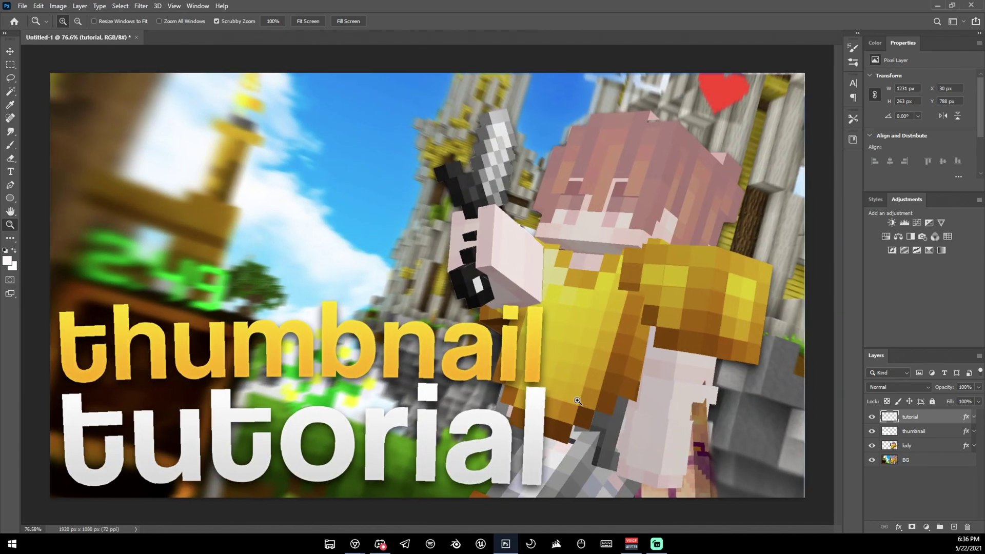
# - Merge the two text layers and distort the merged text by moving its upper-right corner inward and slightly down
pyautogui.keyDown('shift'); pyautogui.click(930, 435); pyautogui.keyUp('shift')
pyautogui.hotkey('ctrl', 'e')
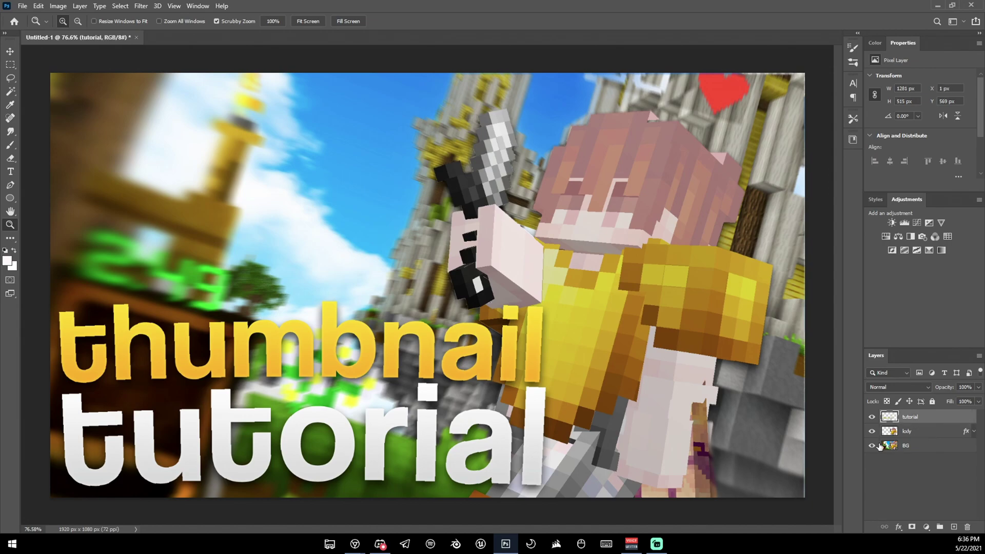
pyautogui.hotkey('ctrl', 't')
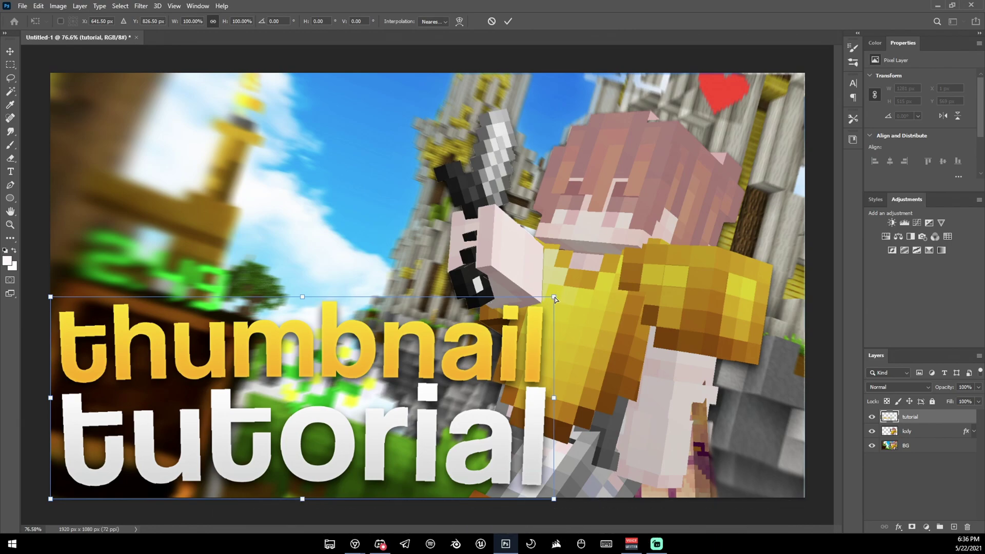
pyautogui.moveTo(554, 299); pyautogui.dragTo(517, 309)
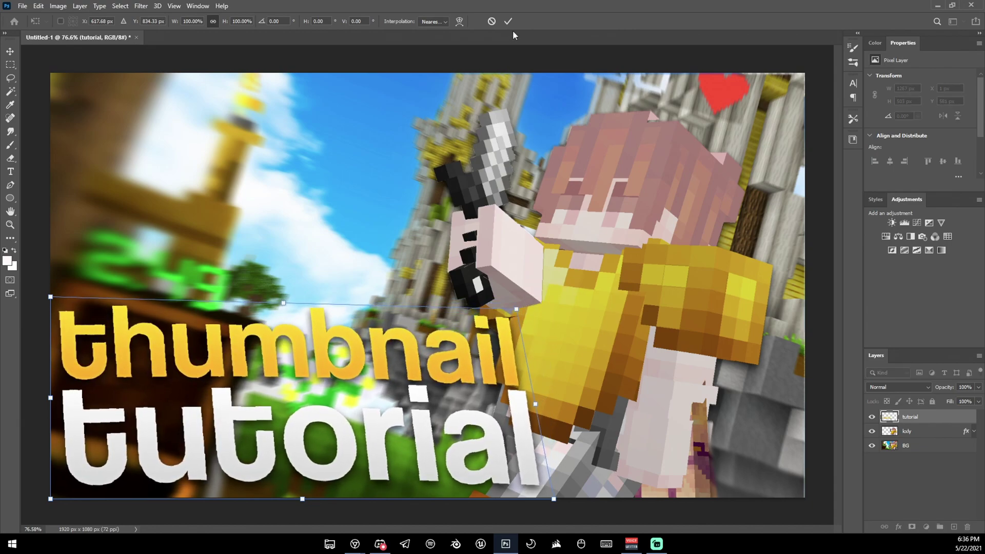
pyautogui.click(508, 22)
pyautogui.moveTo(458, 224); pyautogui.dragTo(808, 399)
# - Try the merged text layer beneath the character layer, and return it to the top of the layer stack
pyautogui.moveTo(952, 419); pyautogui.dragTo(940, 437)
pyautogui.moveTo(591, 406); pyautogui.dragTo(505, 405)
pyautogui.moveTo(518, 330); pyautogui.dragTo(532, 332)
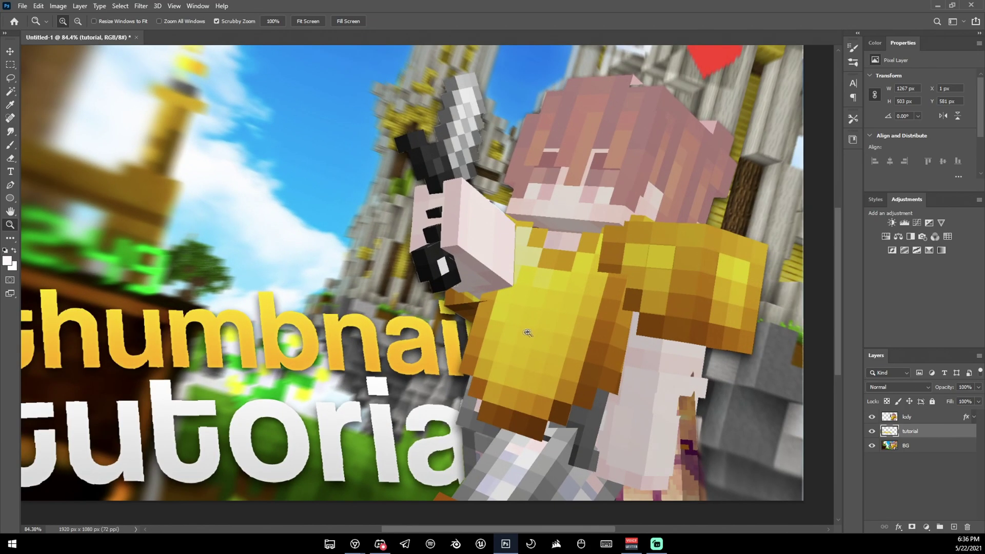
pyautogui.moveTo(481, 447); pyautogui.dragTo(405, 431)
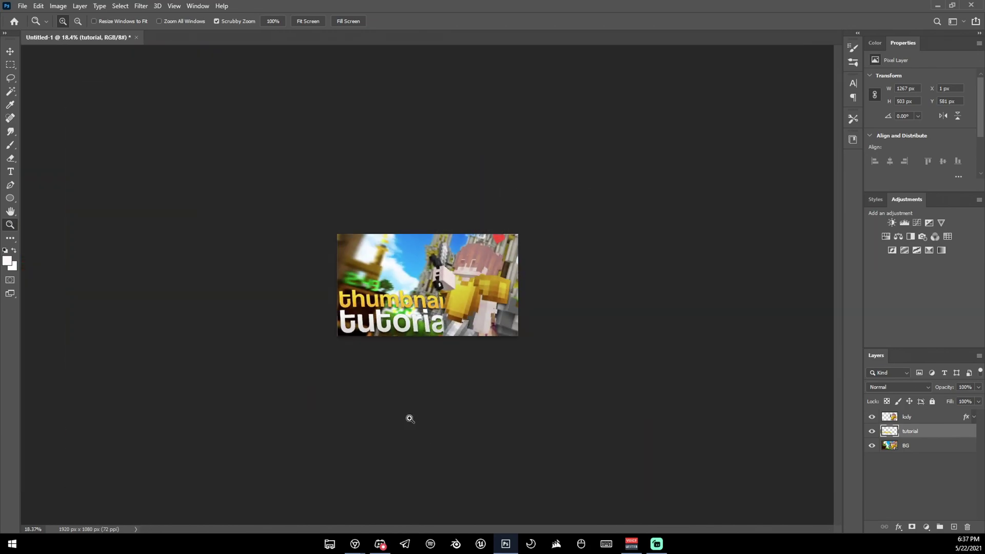
pyautogui.moveTo(914, 431); pyautogui.dragTo(905, 414)
pyautogui.moveTo(565, 352); pyautogui.dragTo(493, 360)
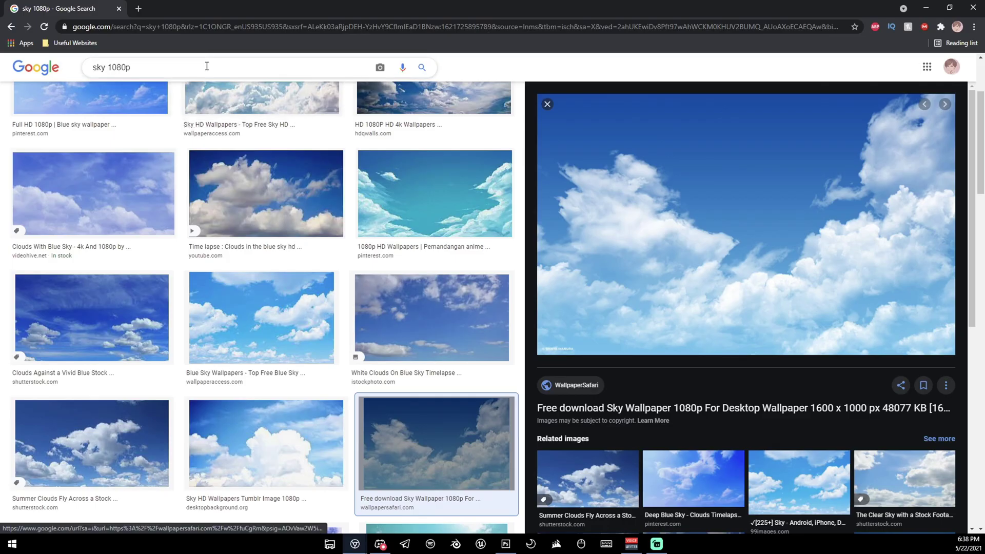
# - Switch to the web browser and search Google Images for "starburst png"
pyautogui.tripleClick(207, 66)
pyautogui.write('starburst png')
pyautogui.press('Return')
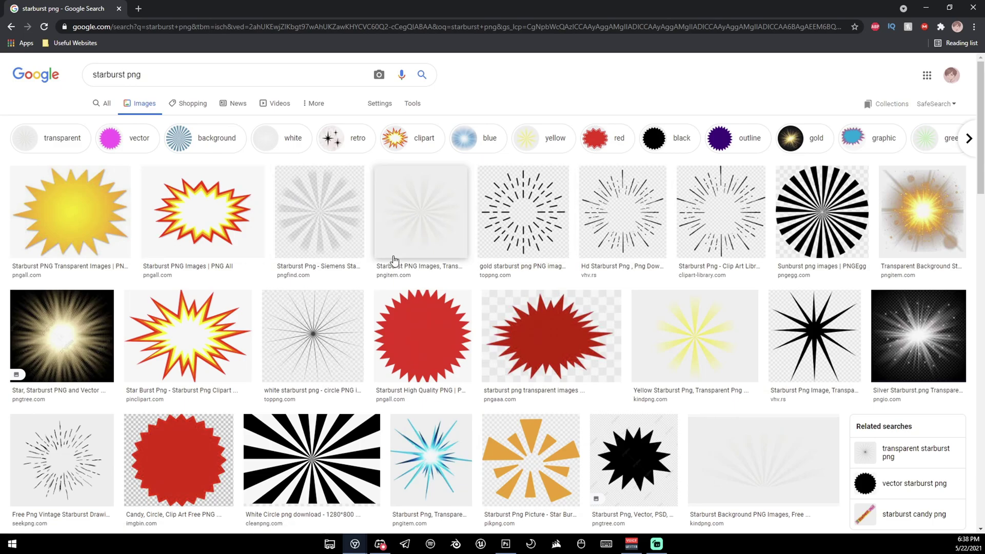
# - Open the white Siemens star starburst result on PngFind and download its transparent PNG
pyautogui.click(354, 201)
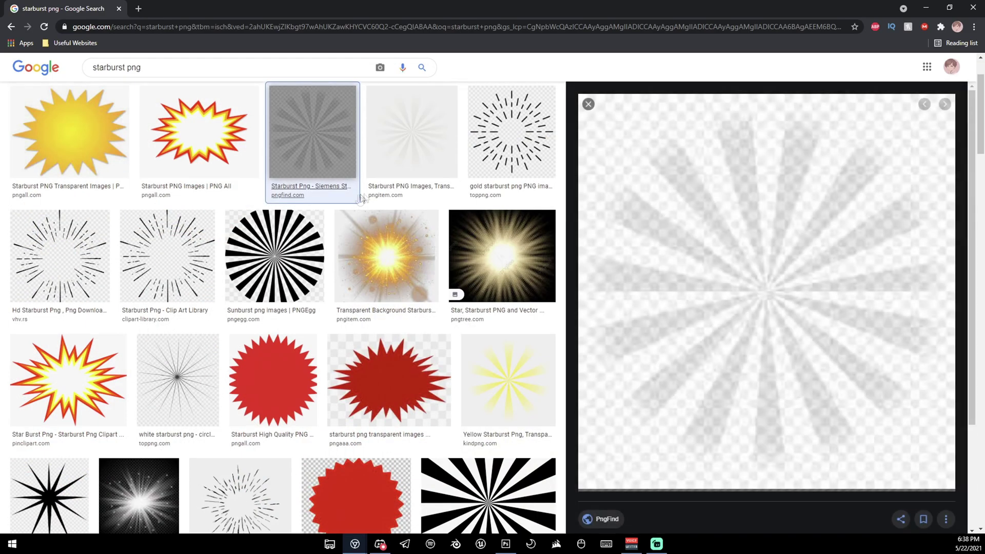
pyautogui.click(421, 170)
pyautogui.click(345, 170)
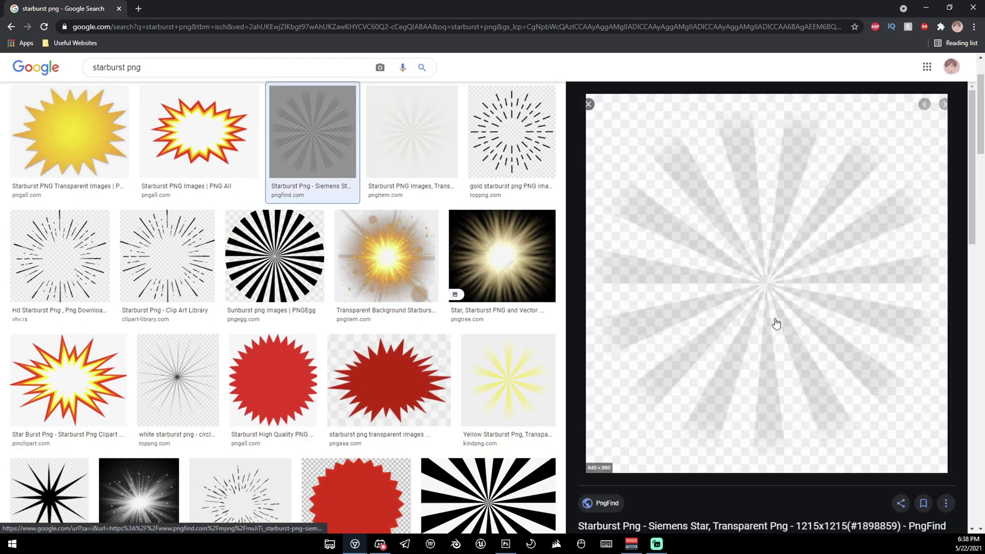
pyautogui.scroll(-2, 750, 333)
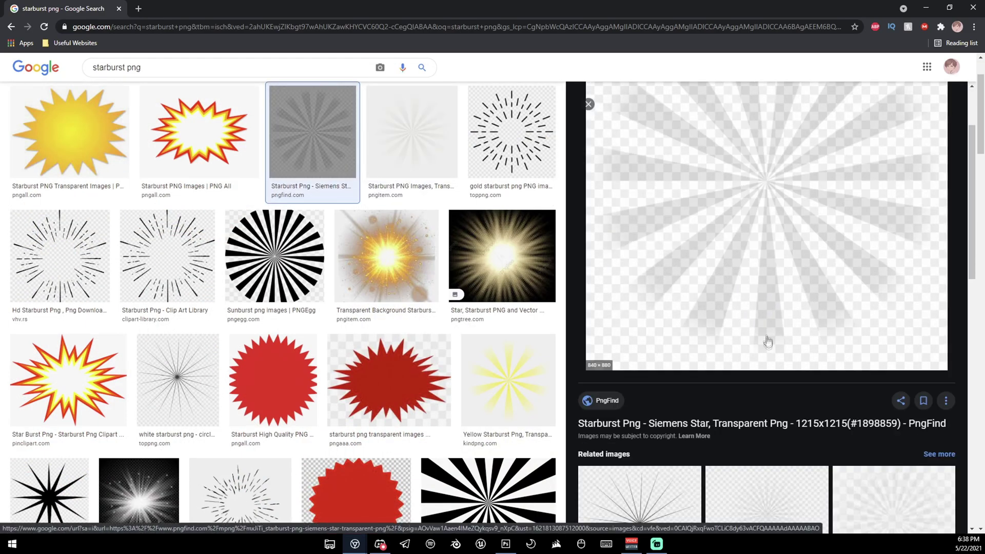
pyautogui.click(762, 306)
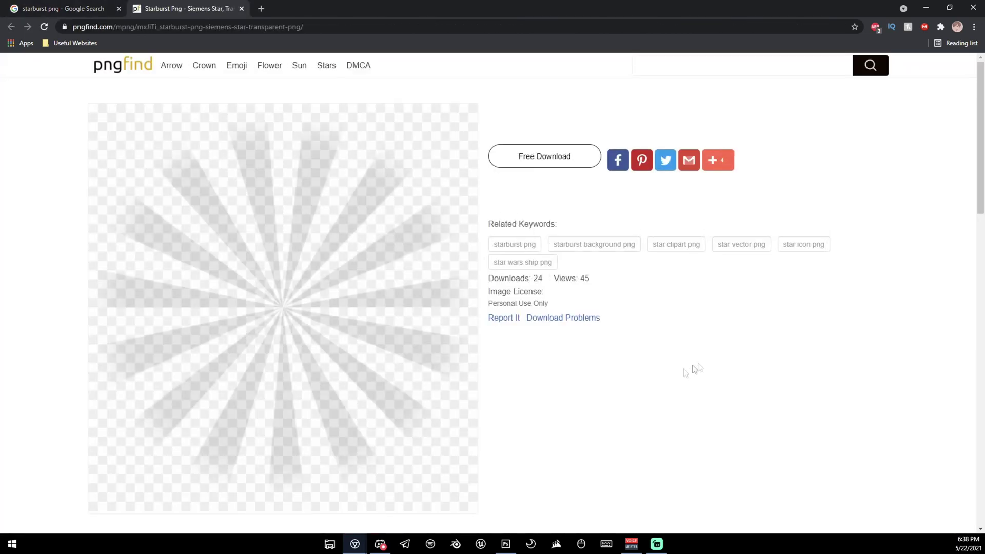
pyautogui.click(529, 156)
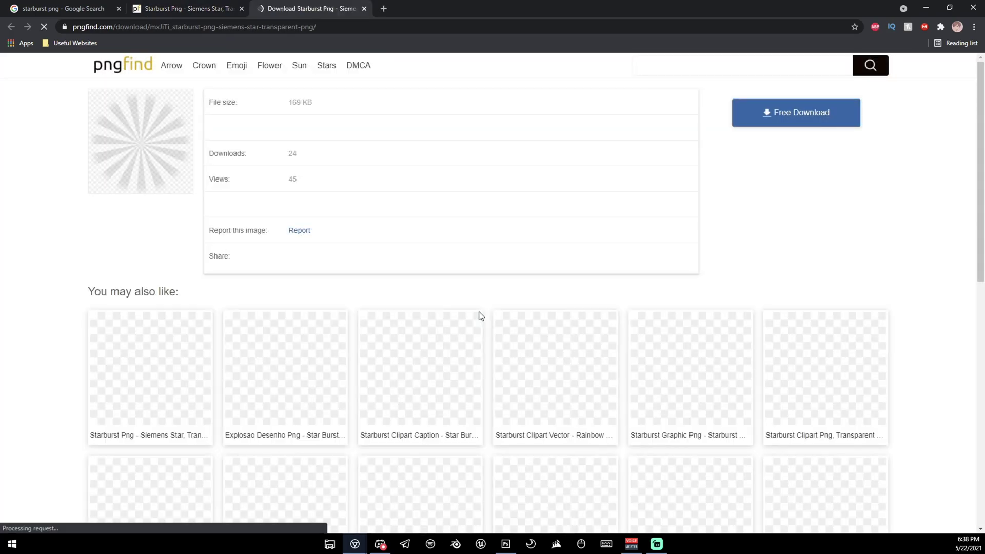
pyautogui.click(811, 121)
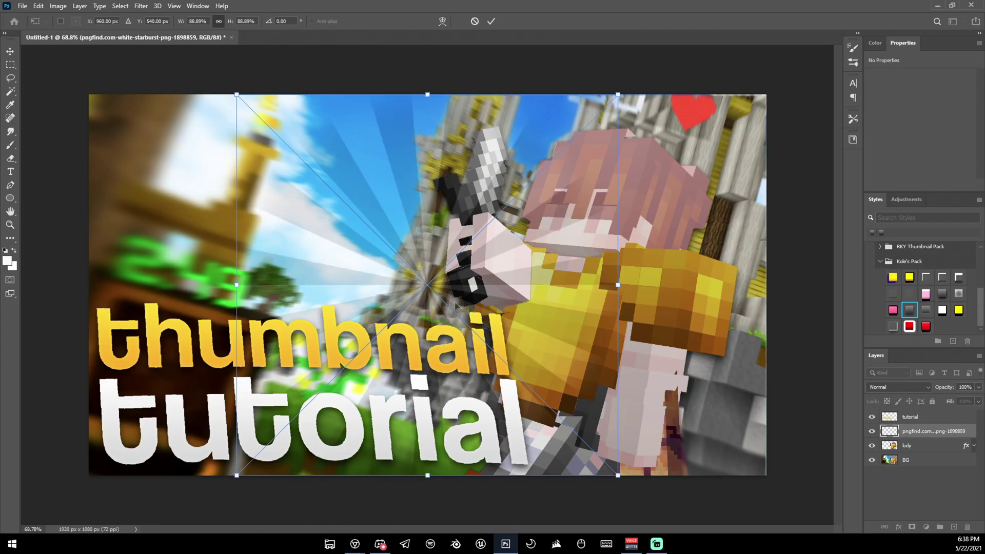
# - Place the downloaded starburst PNG in the Photoshop thumbnail and position it around the character's knife-holding hand
pyautogui.moveTo(455, 306); pyautogui.dragTo(433, 304)
pyautogui.press('Return')
pyautogui.press('z')
pyautogui.moveTo(439, 268); pyautogui.dragTo(492, 268)
pyautogui.press('v')
pyautogui.moveTo(363, 222); pyautogui.dragTo(302, 232)
pyautogui.press('z')
pyautogui.press('v')
pyautogui.moveTo(379, 255); pyautogui.dragTo(417, 248)
pyautogui.press('z')
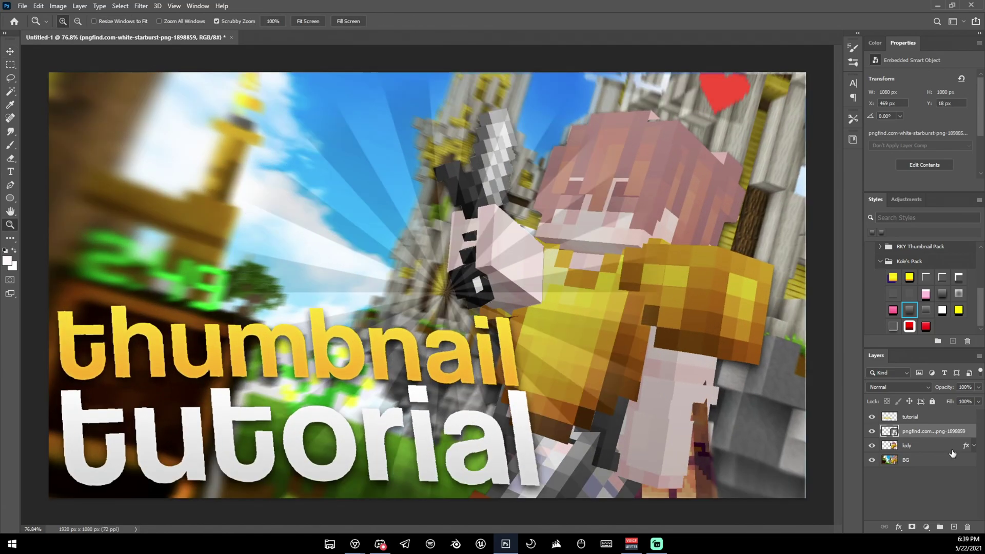
# - Move the starburst layer beneath the character layer and reposition it behind the character at about X 872 px, Y 41 px
pyautogui.moveTo(944, 434); pyautogui.dragTo(943, 454)
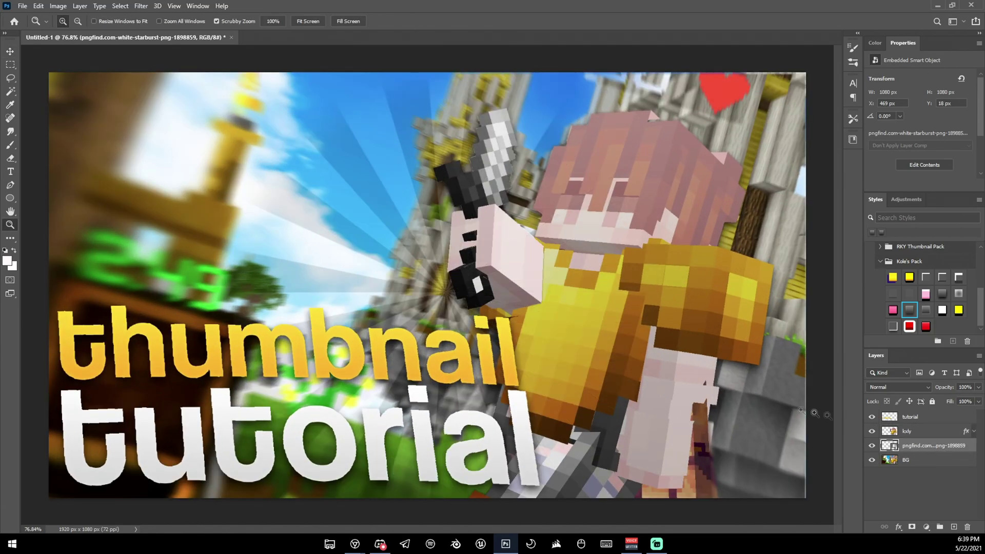
pyautogui.press('v')
pyautogui.moveTo(445, 312); pyautogui.dragTo(582, 303)
pyautogui.press('z')
pyautogui.moveTo(513, 282); pyautogui.dragTo(568, 127)
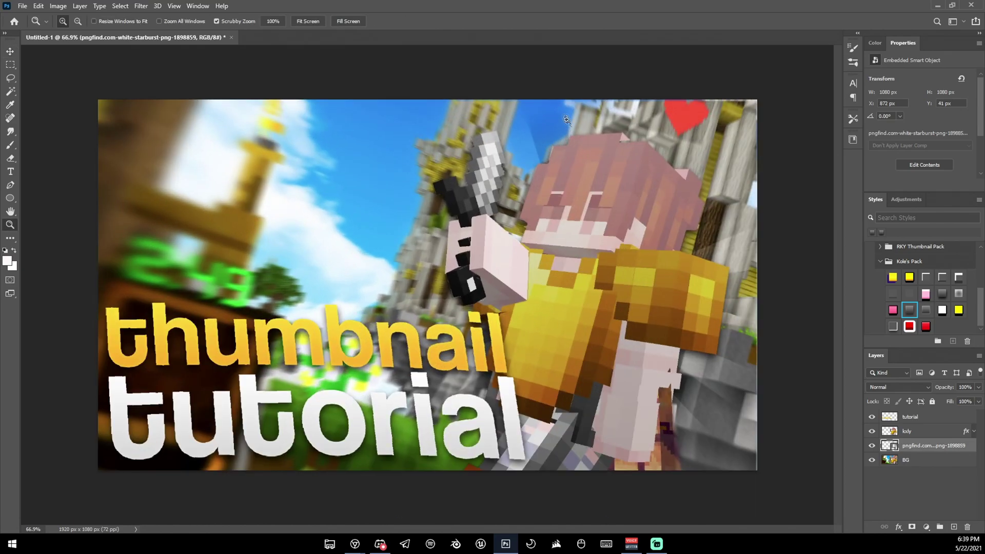
pyautogui.moveTo(721, 305); pyautogui.dragTo(612, 347)
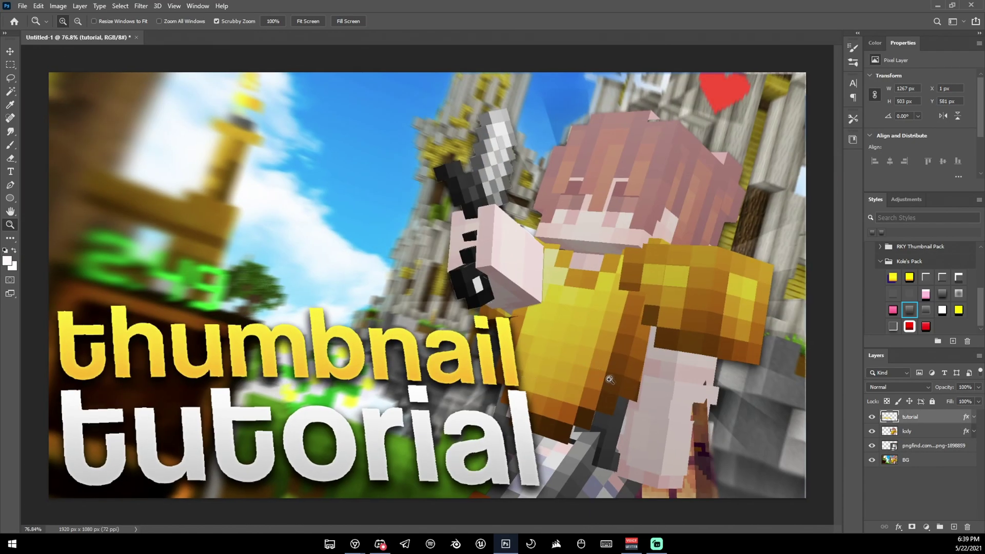
pyautogui.moveTo(706, 362); pyautogui.dragTo(688, 375)
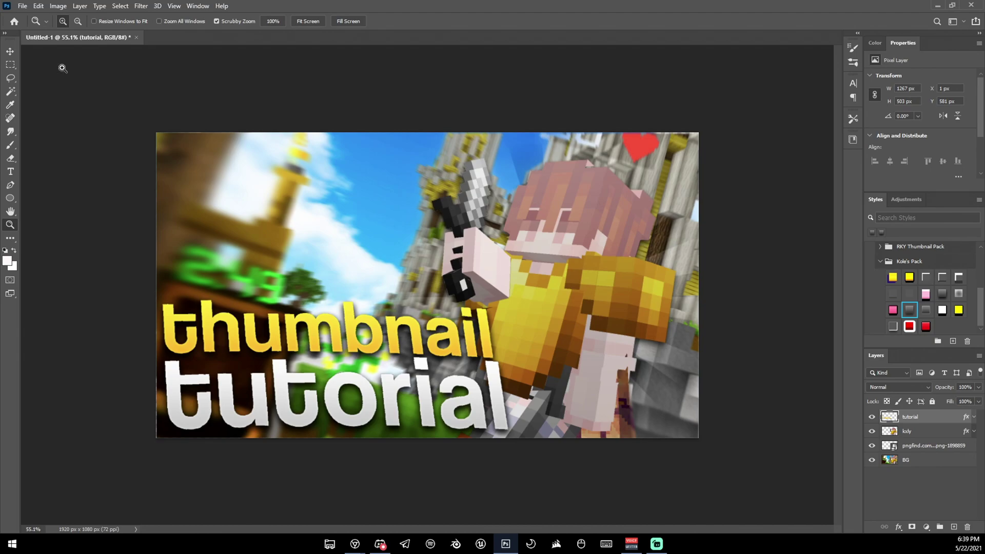